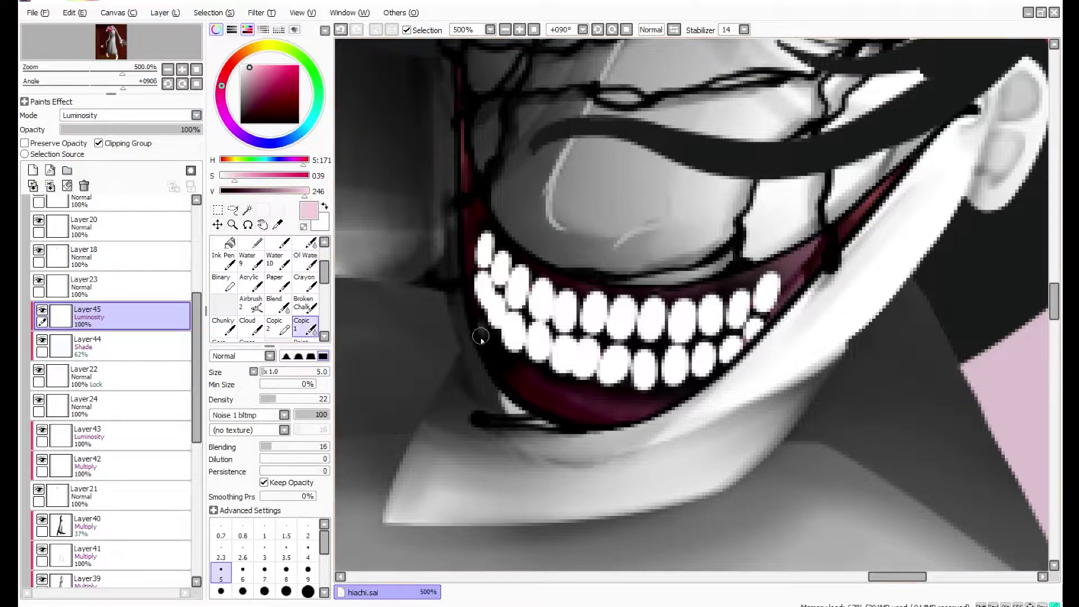
Paint pale pink highlights along the upper and lower gums on the Luminosity layer and blend them with the Oil Water brush.
drag(515, 373, 576, 406)
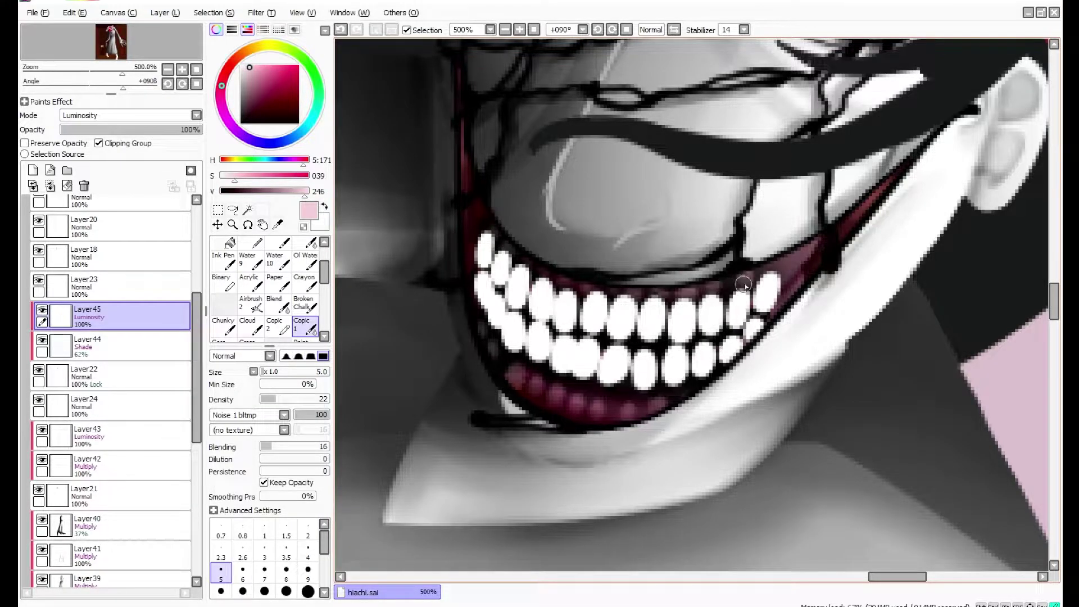
key(b)
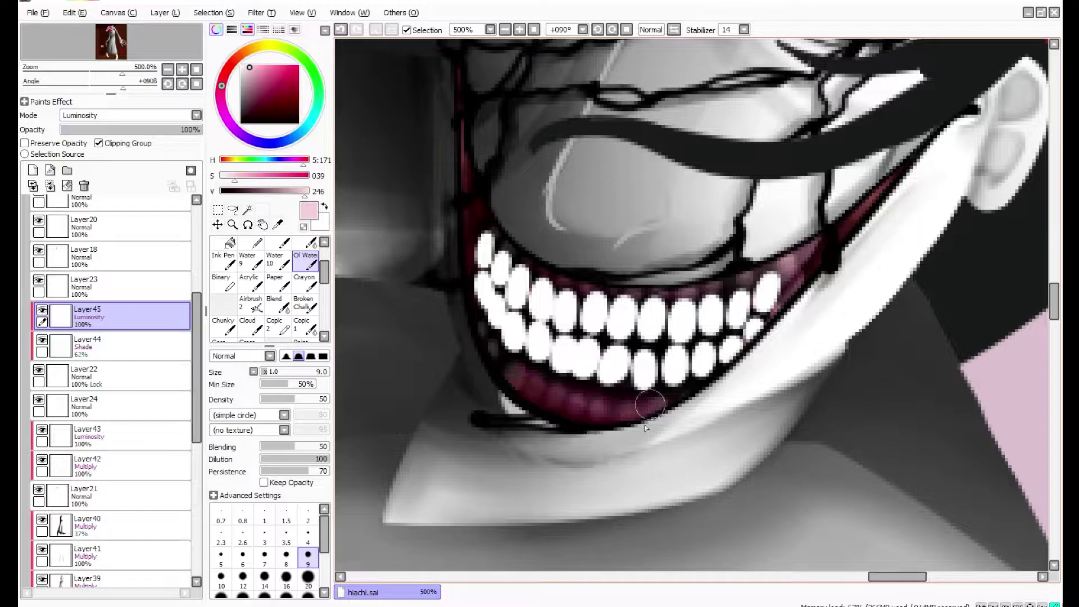
Add a clipped Multiply layer above the teeth layer and ready a size 4 brush in dark grey.
ctrl+alt+click(669, 315)
ctrl+click(693, 374)
click(43, 284)
ctrl+click(424, 333)
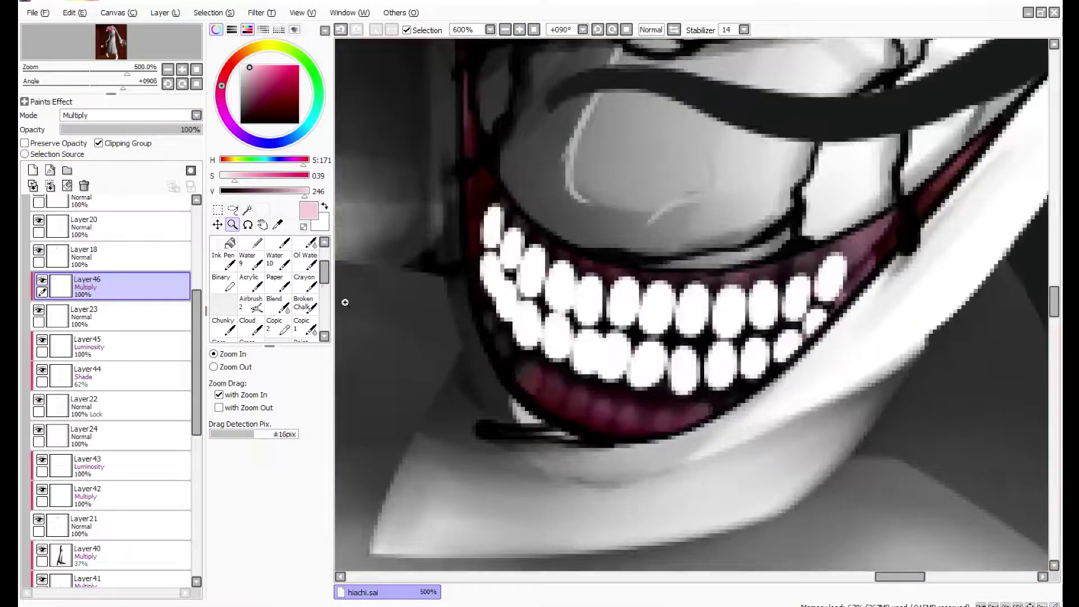
key(n)
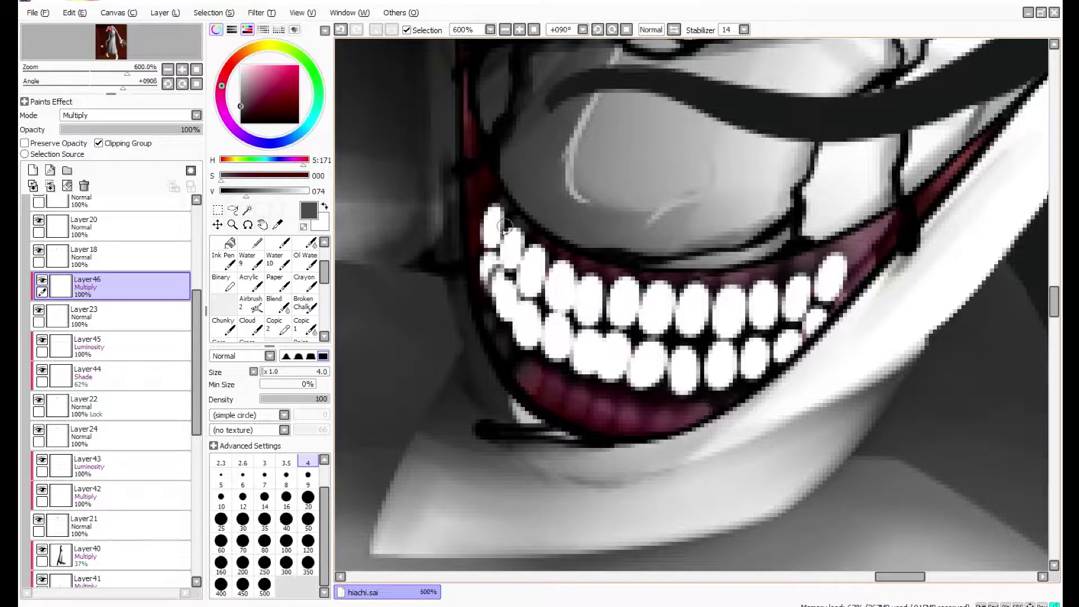
Shade the side edges of the individual upper and lower teeth in dark grey on the new Multiply layer.
mouse_move(576, 275)
mouse_down()
mouse_move(569, 347)
mouse_move(593, 394)
mouse_up()
mouse_move(612, 284)
mouse_down()
mouse_move(608, 336)
mouse_move(635, 337)
mouse_up()
drag(634, 347, 630, 386)
drag(676, 309, 675, 329)
drag(676, 288, 673, 332)
drag(707, 282, 704, 332)
drag(741, 285, 738, 337)
drag(733, 344, 725, 388)
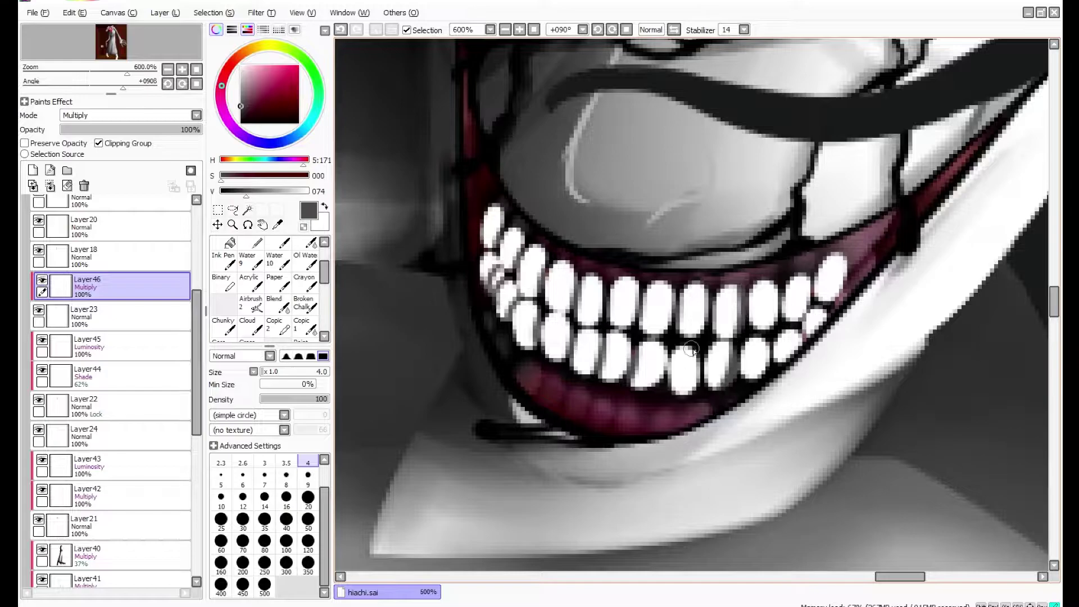
drag(697, 346, 687, 396)
drag(768, 280, 773, 318)
drag(838, 254, 825, 304)
drag(810, 308, 796, 346)
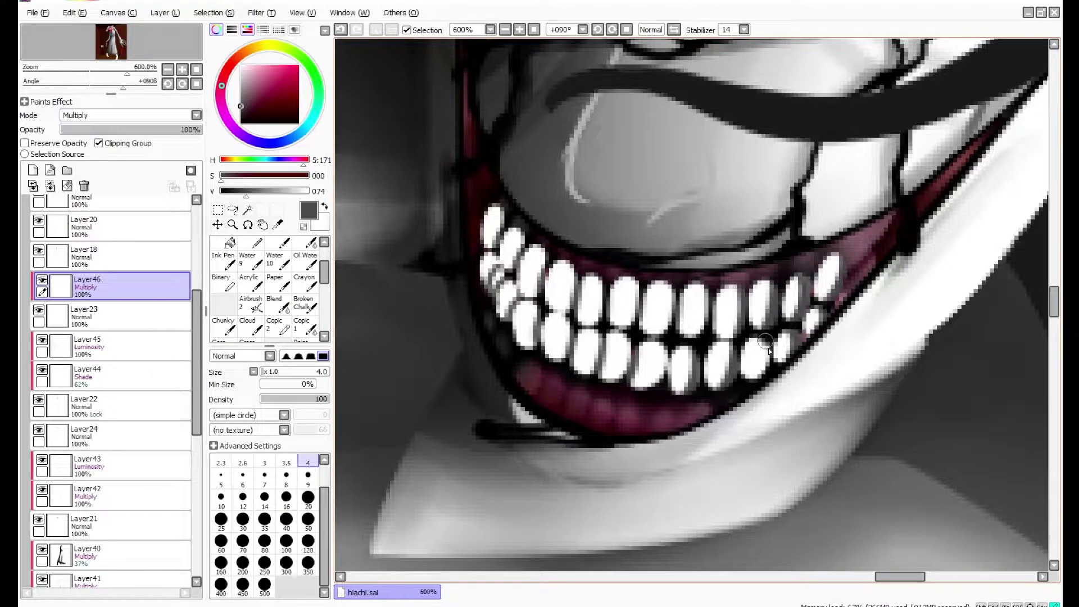
drag(528, 237, 520, 295)
drag(495, 253, 495, 321)
drag(531, 298, 520, 348)
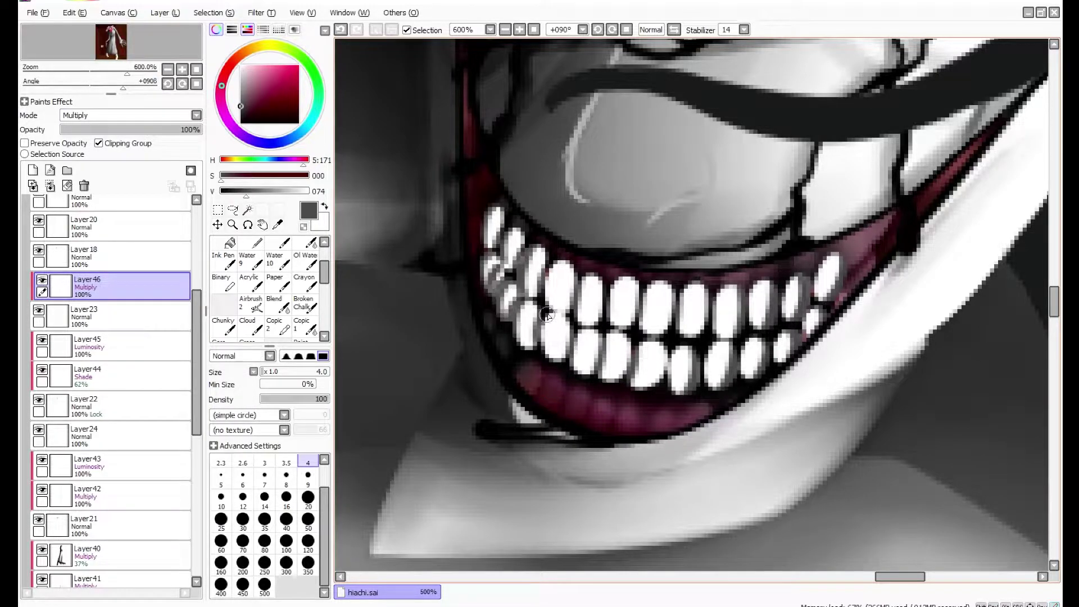
drag(562, 256, 551, 309)
drag(556, 309, 545, 361)
drag(596, 264, 579, 337)
drag(587, 323, 573, 372)
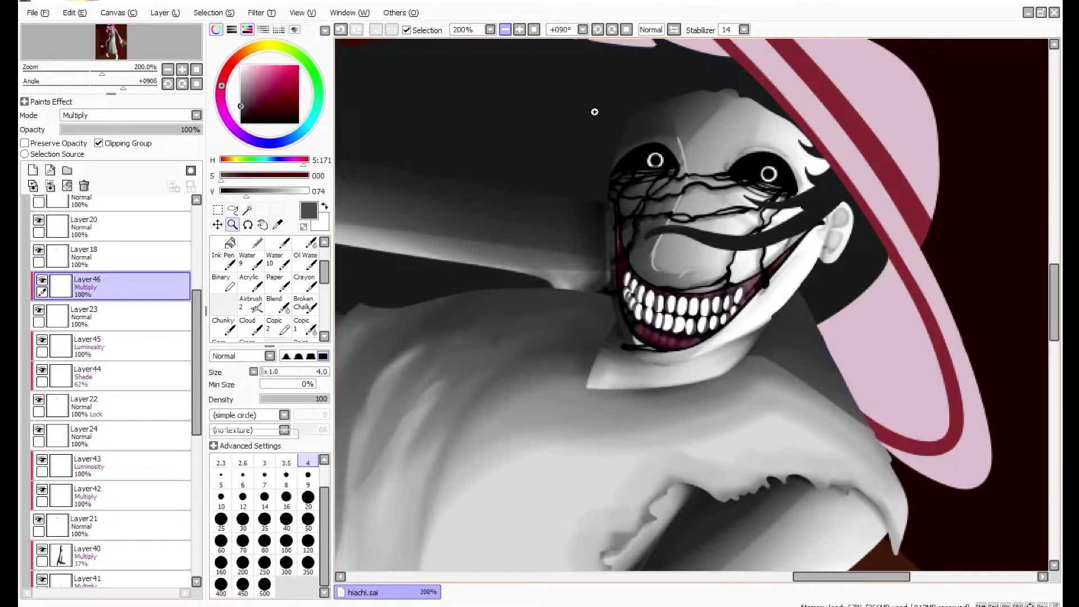
Blend the grey shading on the teeth with the Oil Water brush at size 5.
click(305, 259)
mouse_move(478, 256)
mouse_down()
mouse_move(520, 304)
mouse_move(607, 337)
mouse_move(675, 337)
mouse_move(717, 356)
mouse_move(782, 314)
mouse_move(798, 343)
mouse_move(739, 388)
mouse_move(720, 368)
mouse_move(615, 391)
mouse_move(579, 371)
mouse_move(513, 362)
mouse_up()
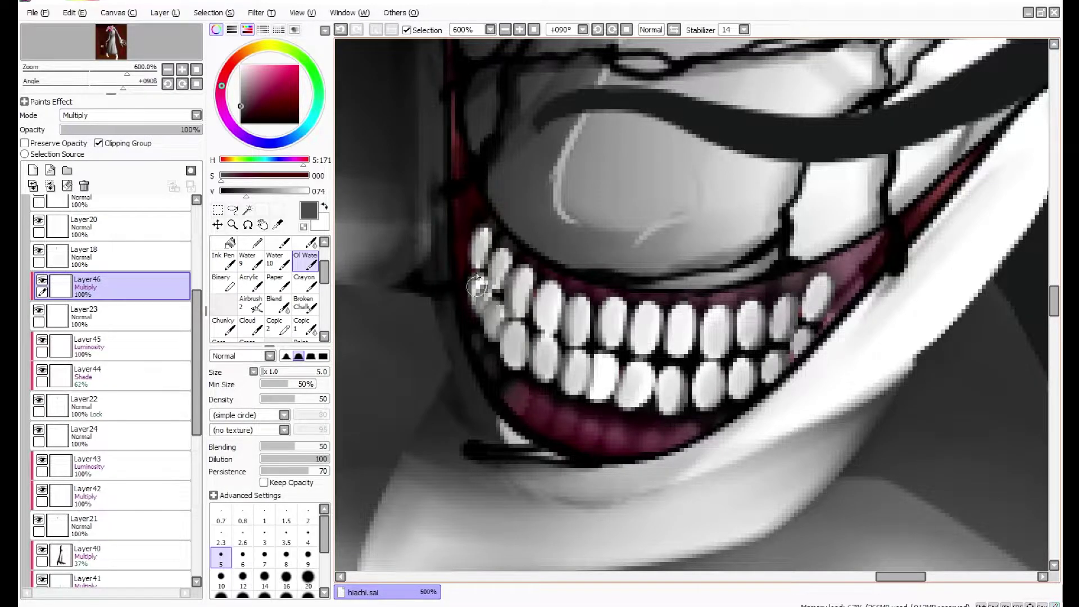
Add a second clipped Multiply layer, deepen the dark grey shading between the teeth, and blend it.
click(306, 326)
key(ctrl+z)
key(ctrl+y)
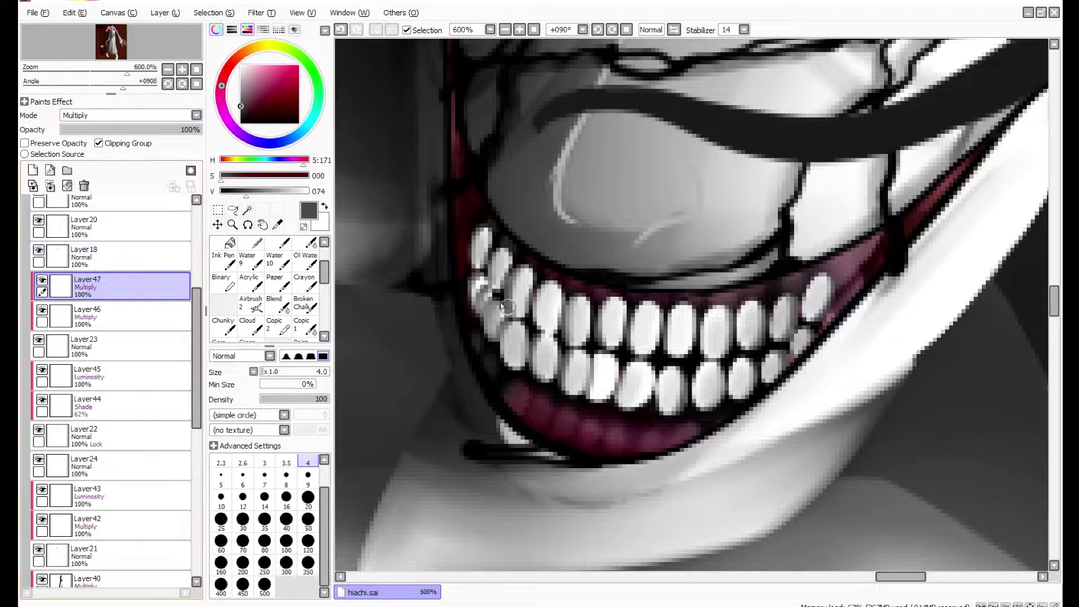
click(305, 258)
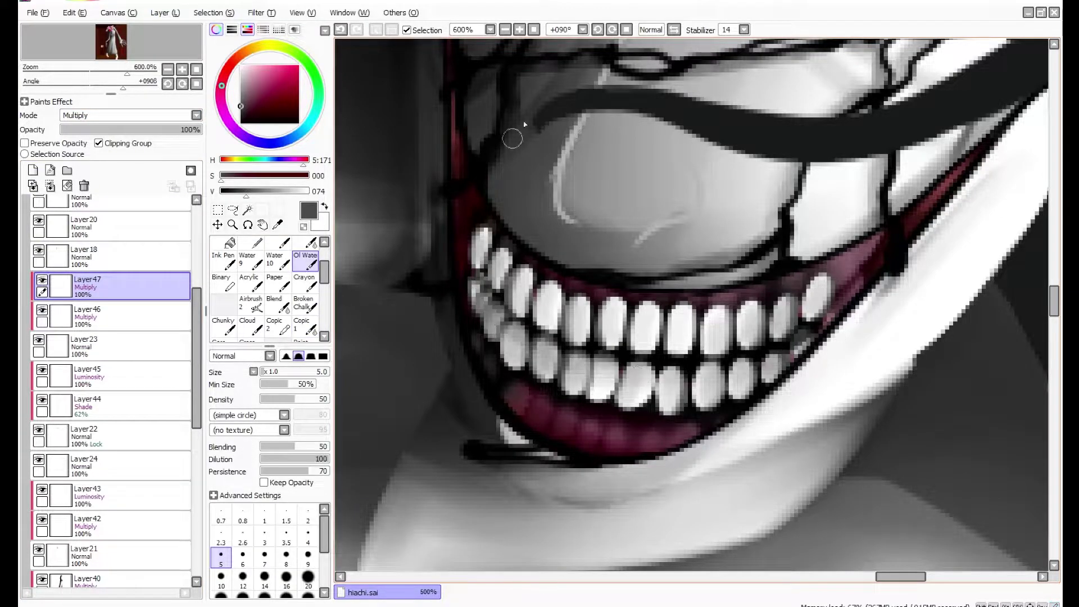
Add a third clipped Multiply layer, darken the teeth toward the mouth's far corner, blend the shadow and erase highlights into it.
key(ctrl+space)
click(641, 331)
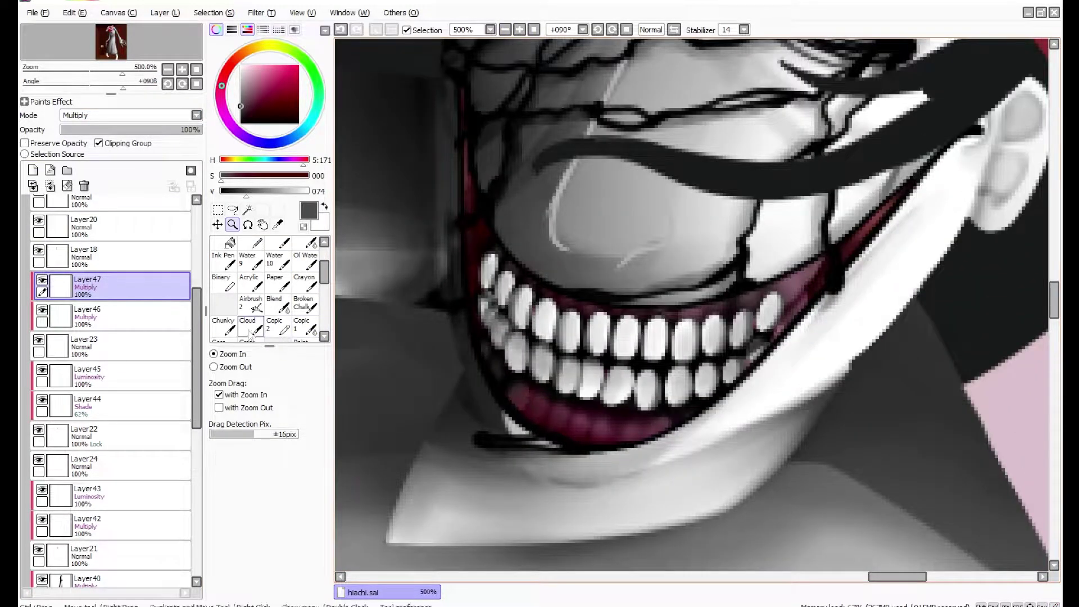
click(33, 170)
click(306, 326)
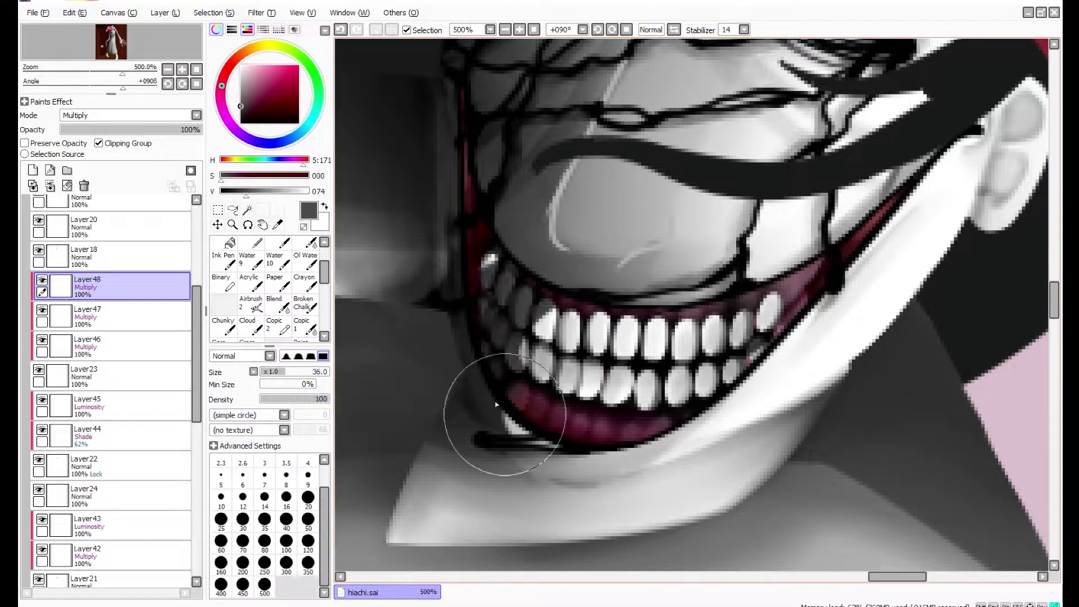
key(b)
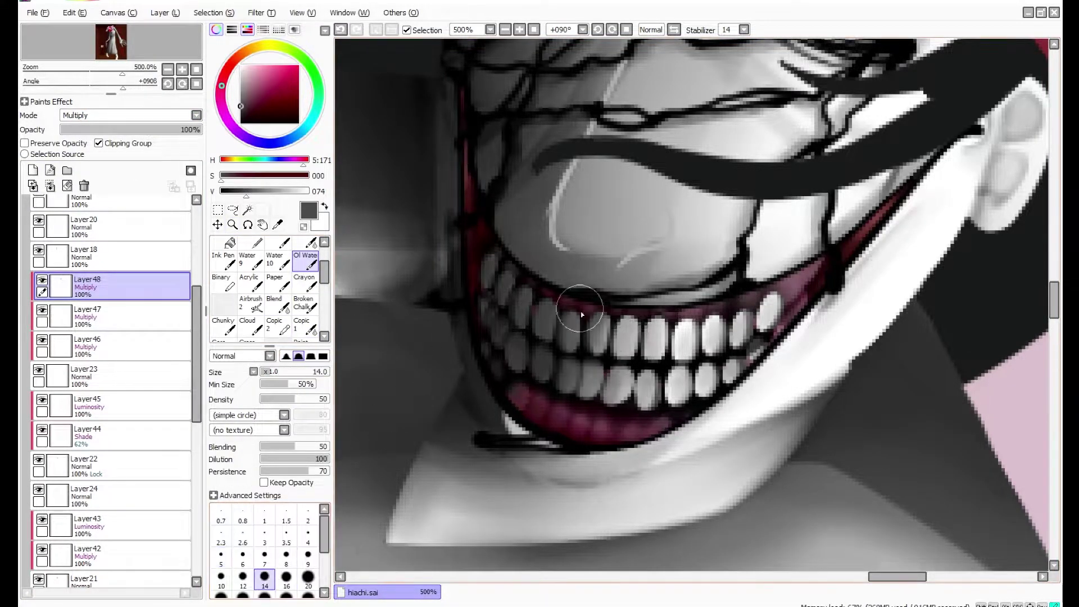
key(e)
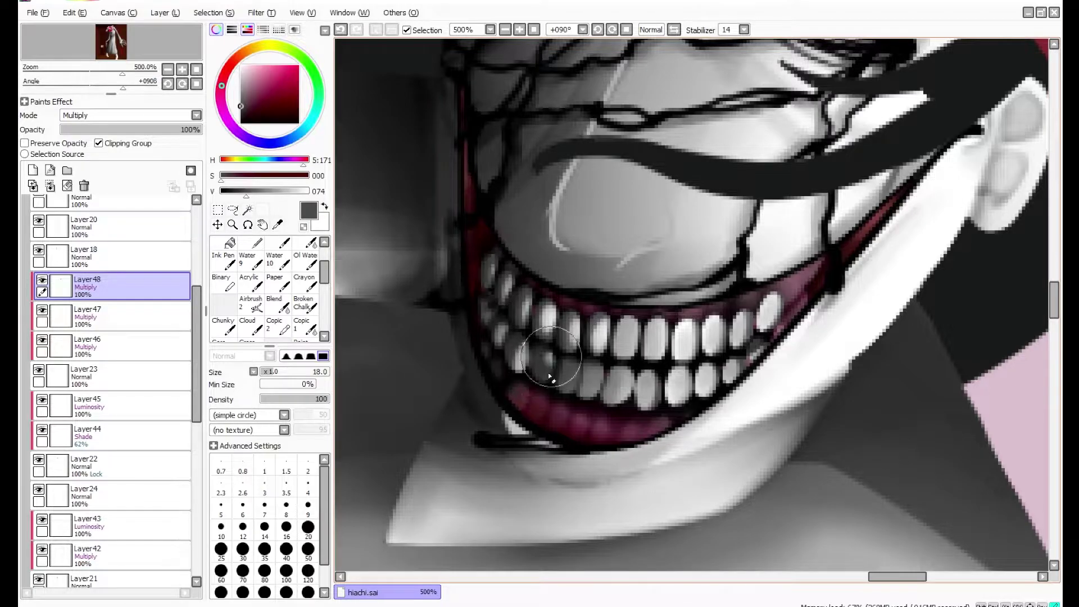
click(274, 303)
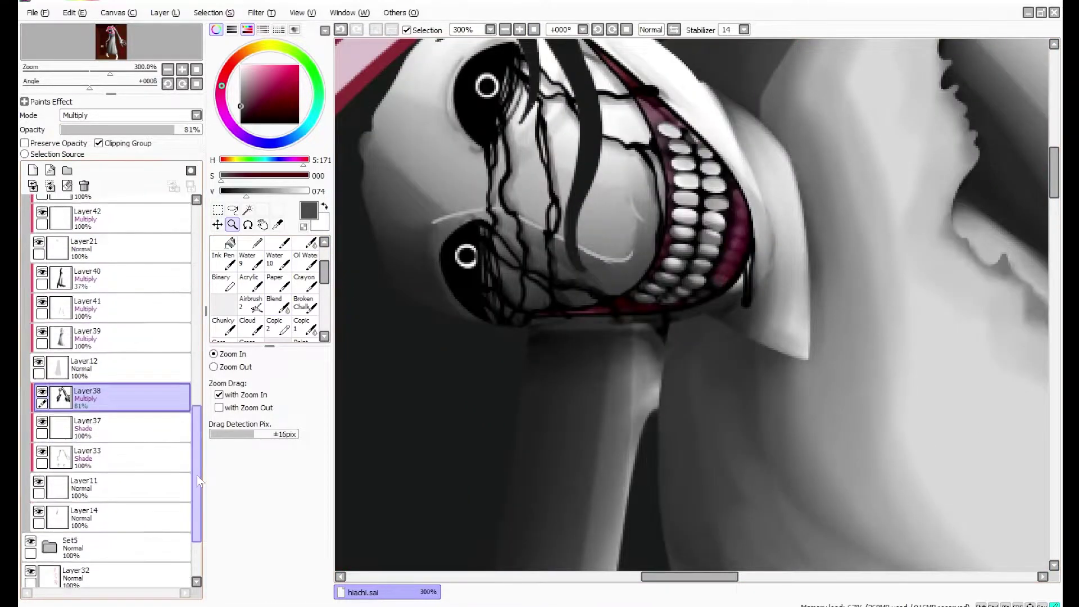
Add a clipped layer above Layer20, set it to Multiply, and paint dark red shade over part of the white eye rings.
drag(197, 475, 197, 339)
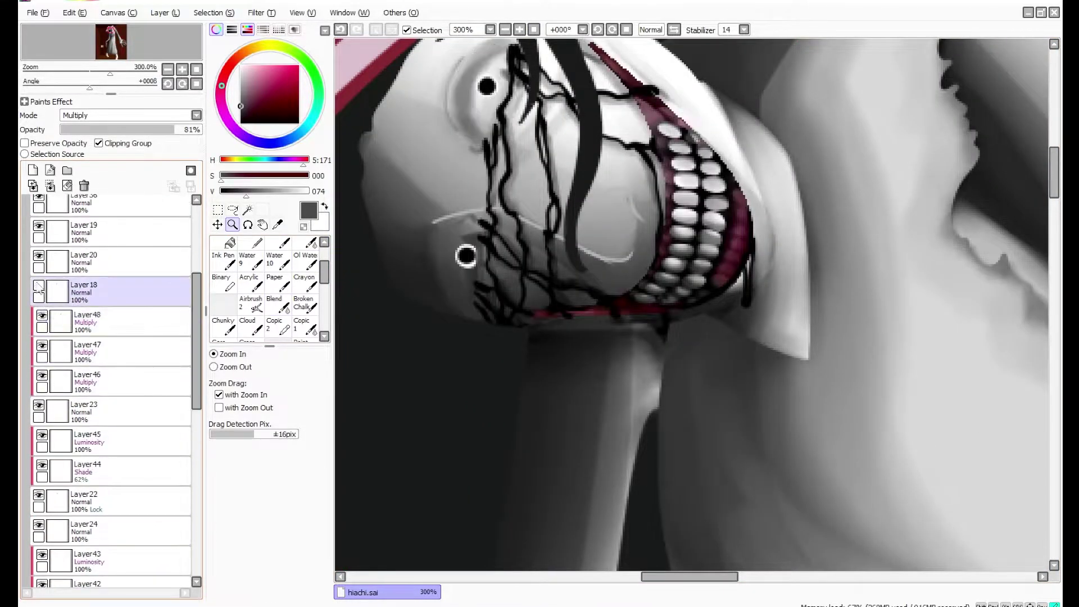
click(113, 261)
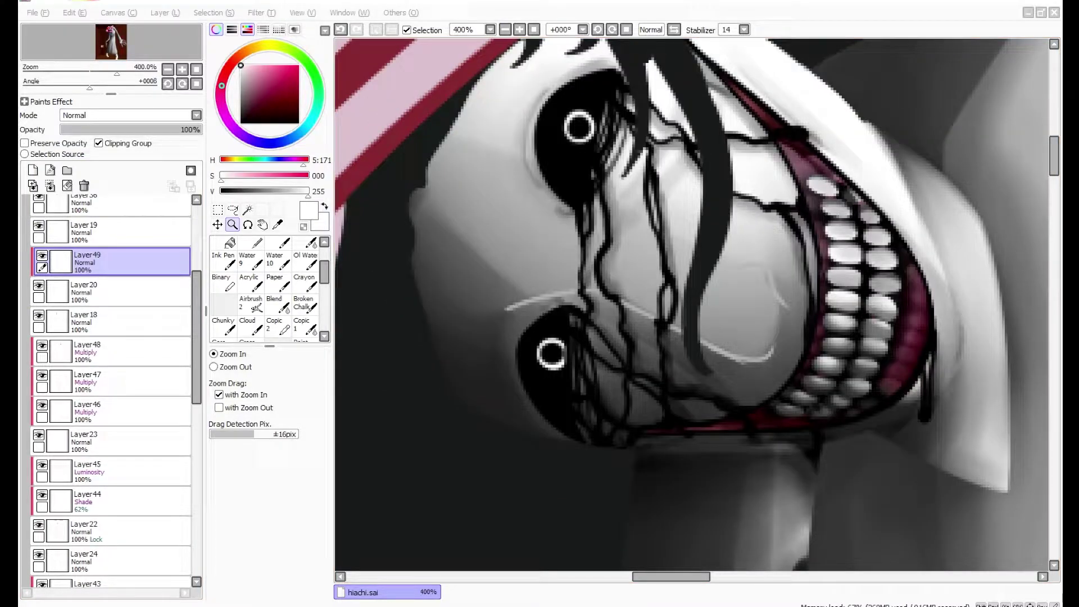
key(n)
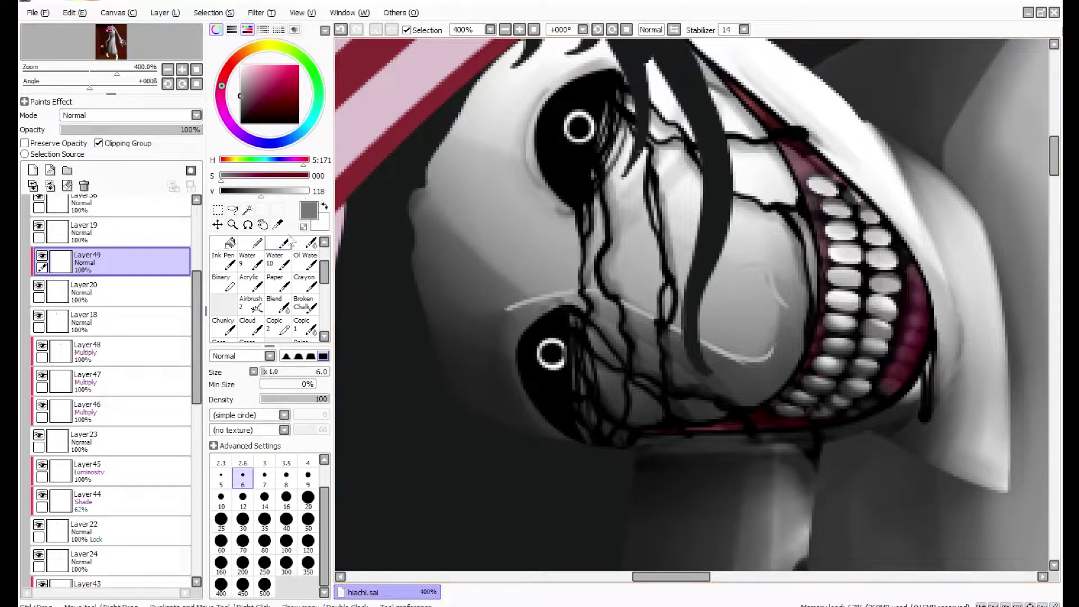
click(129, 115)
click(88, 135)
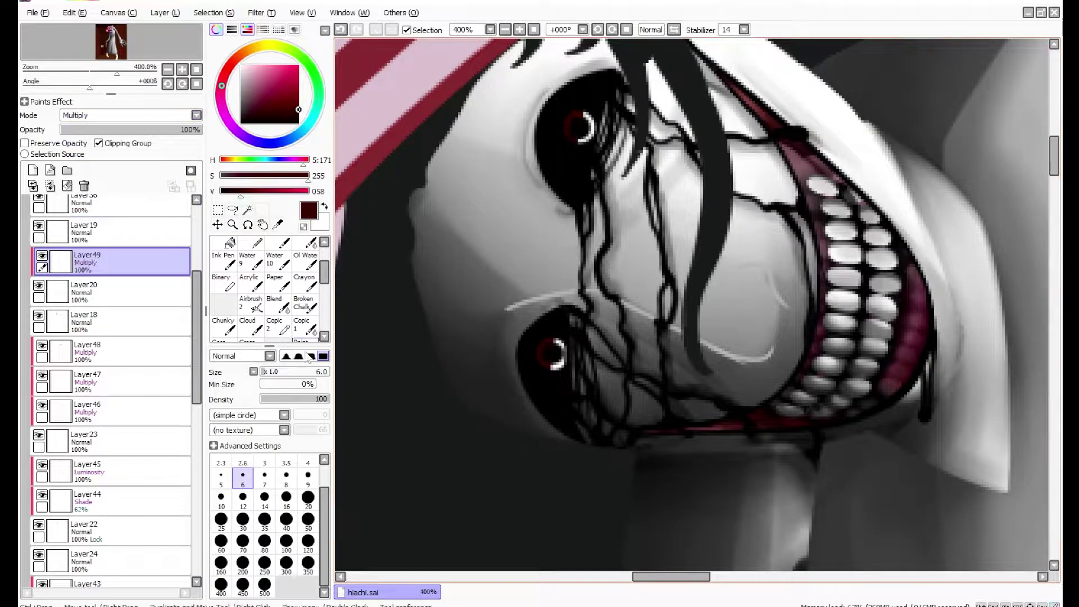
Soften the dark red shade on both eye rings and erase part of it with a size 10 eraser.
click(274, 304)
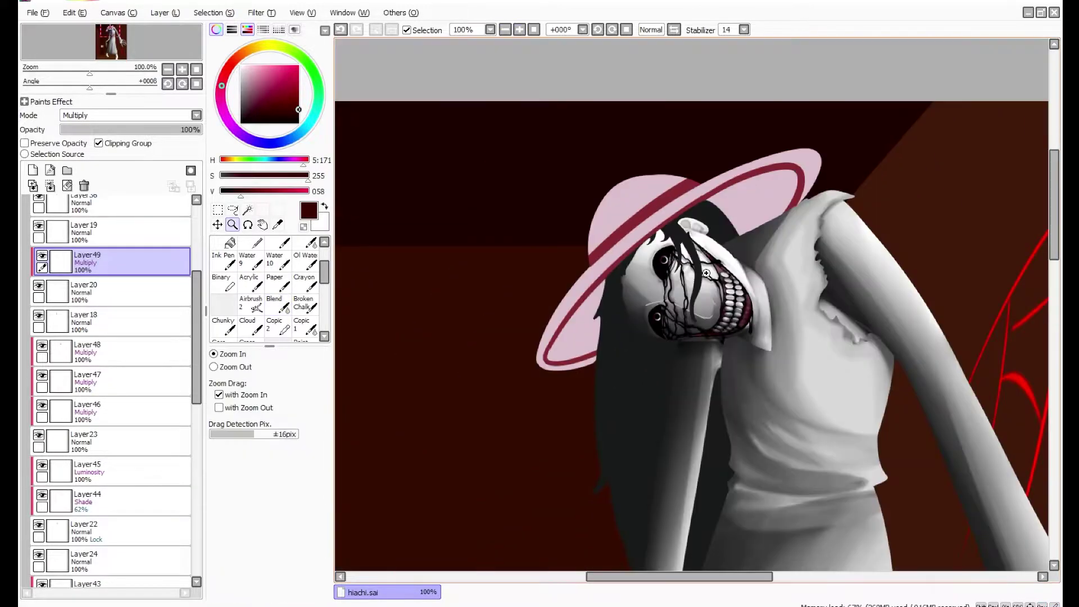
key(e)
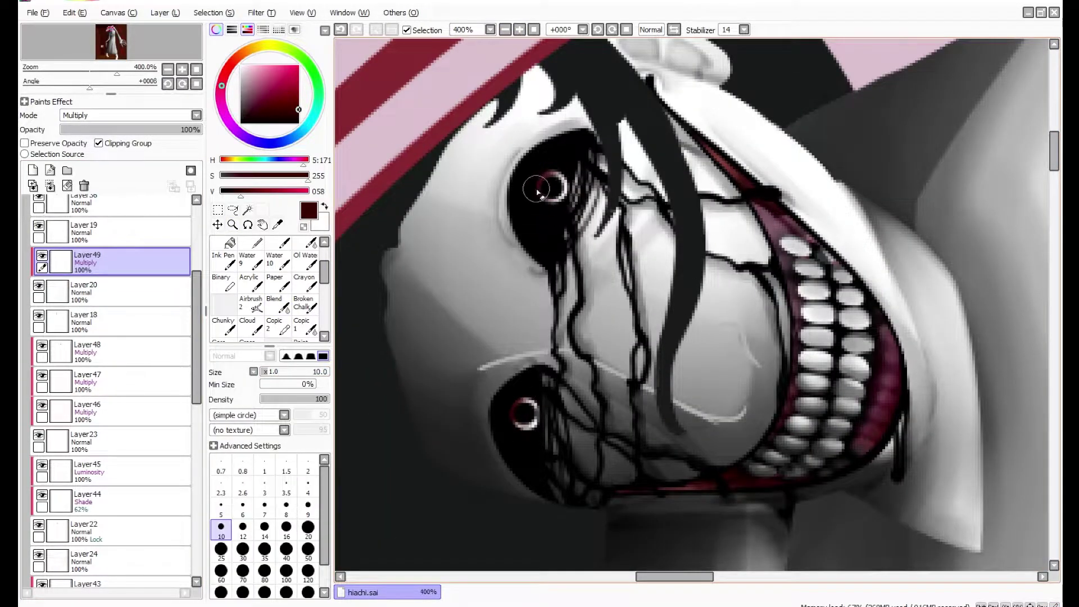
key(ctrl+minus)
key(z)
Preserve the opacity of the nose outline on Layer19 and recolour its white line dark grey.
click(84, 231)
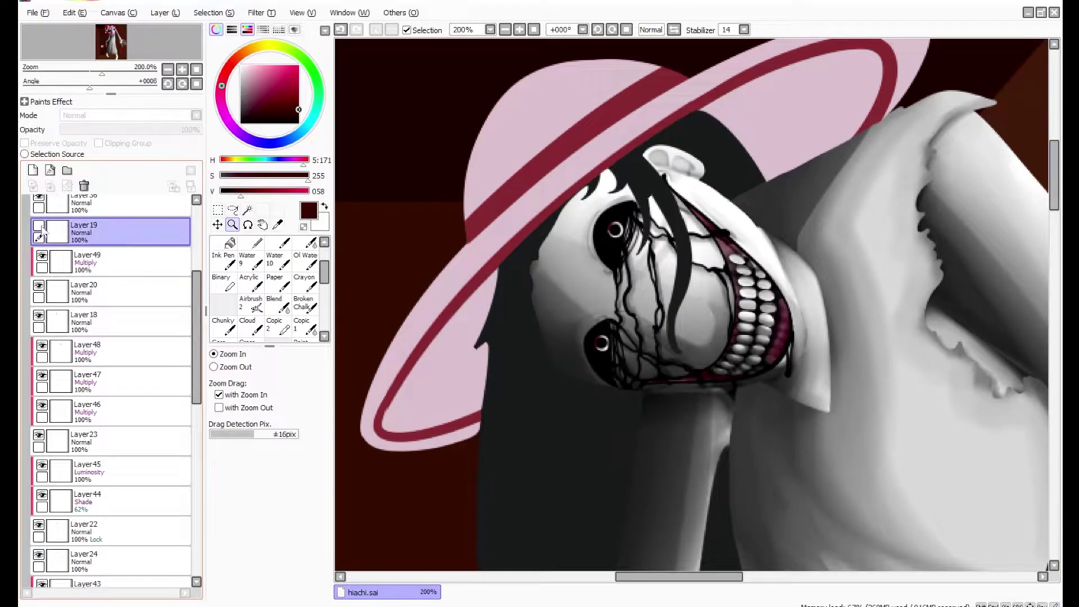
click(365, 270)
alt+click(365, 270)
key(b)
click(25, 142)
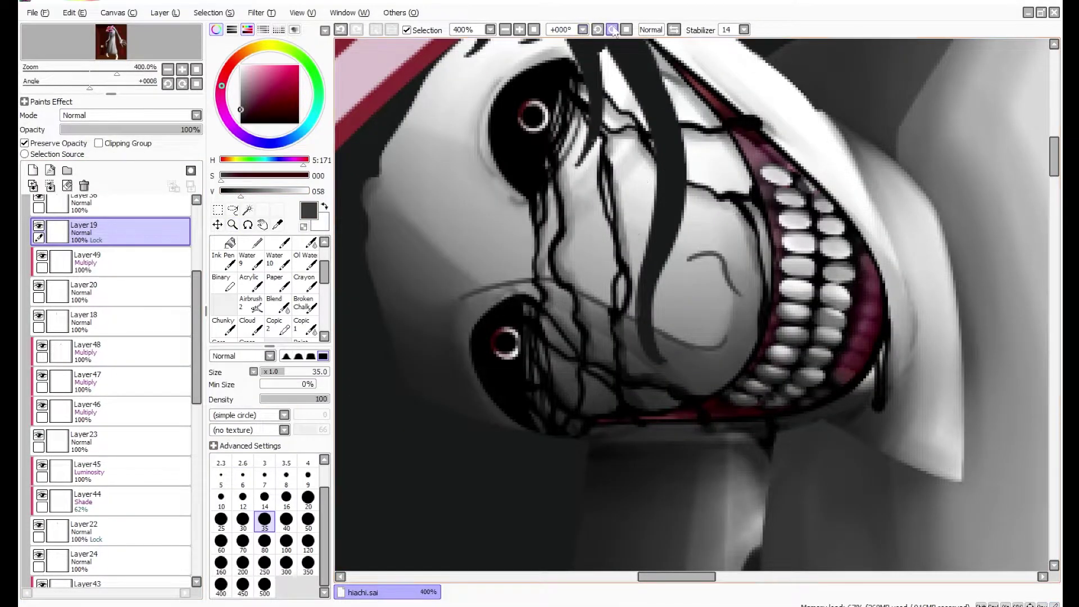
Paint small grey highlights on the black strands and the mouth corner on Layer36, using a size 10 brush.
key(z)
key(ctrl+minus)
key(ctrl+minus)
key(ctrl+minus)
key(ctrl+minus)
click(724, 130)
key(m)
scroll(113, 338, up, 3)
click(84, 268)
click(84, 299)
scroll(646, 146, up, 5)
alt+click(605, 344)
key(b)
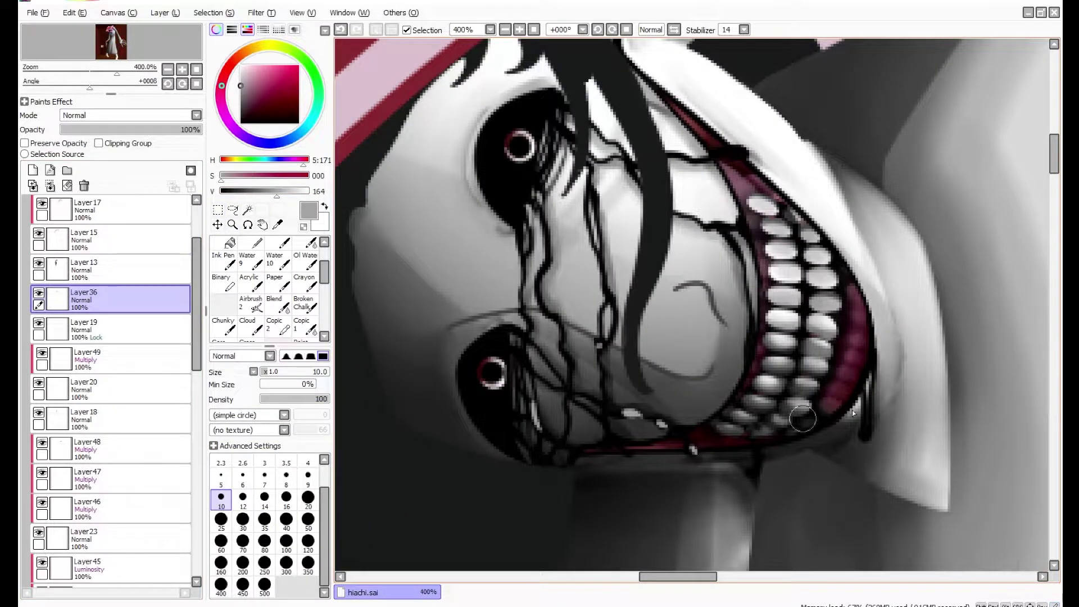
Add a clipped Multiply layer above the hat's stripe layer and sample a colour for shading the hat.
key(z)
scroll(534, 35, down, 4)
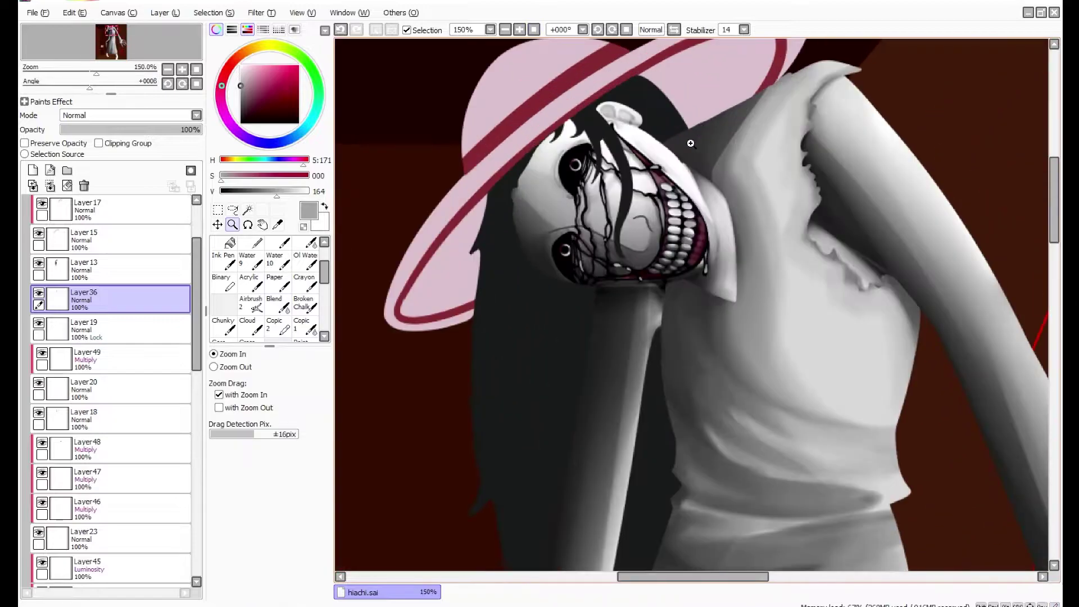
key(Up)
key(Up)
scroll(536, 44, down, 4)
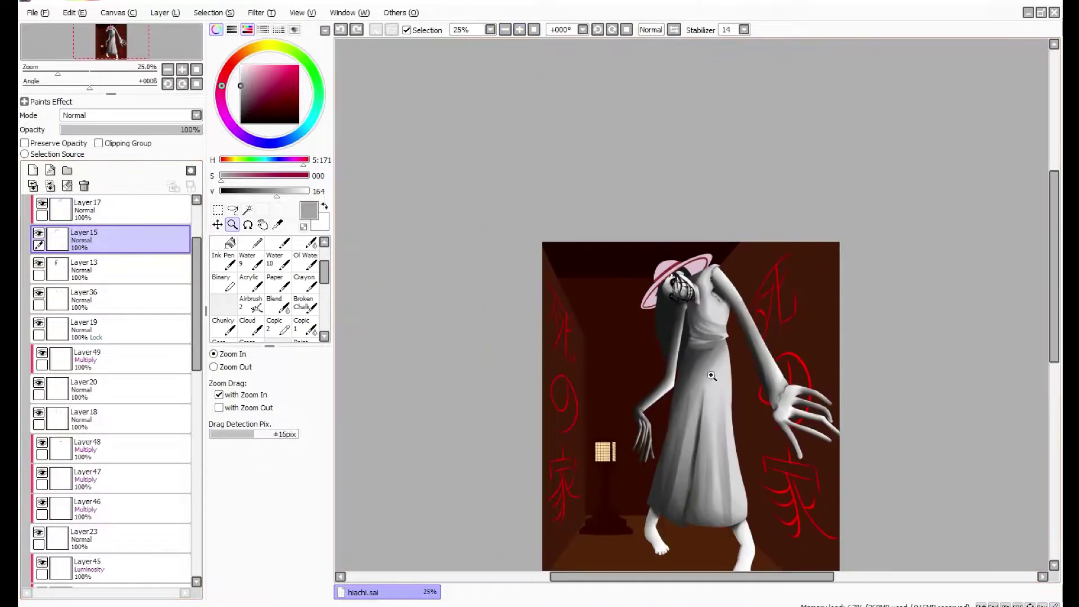
scroll(691, 304, up, 4)
scroll(82, 312, up, 3)
click(82, 311)
click(32, 170)
click(98, 143)
scroll(130, 114, down, 1)
alt+click(546, 271)
key(b)
mouse_move(546, 270)
mouse_down()
mouse_move(596, 222)
mouse_move(730, 140)
mouse_up()
key(ctrl+z)
click(87, 327)
click(233, 210)
mouse_move(551, 291)
mouse_down()
mouse_move(708, 164)
mouse_move(584, 228)
mouse_move(692, 158)
mouse_up()
key(ctrl+d)
Shade the hat's crown, band and outer brim in maroon on the Multiply layer with the Copic 1 brush.
click(129, 301)
click(306, 324)
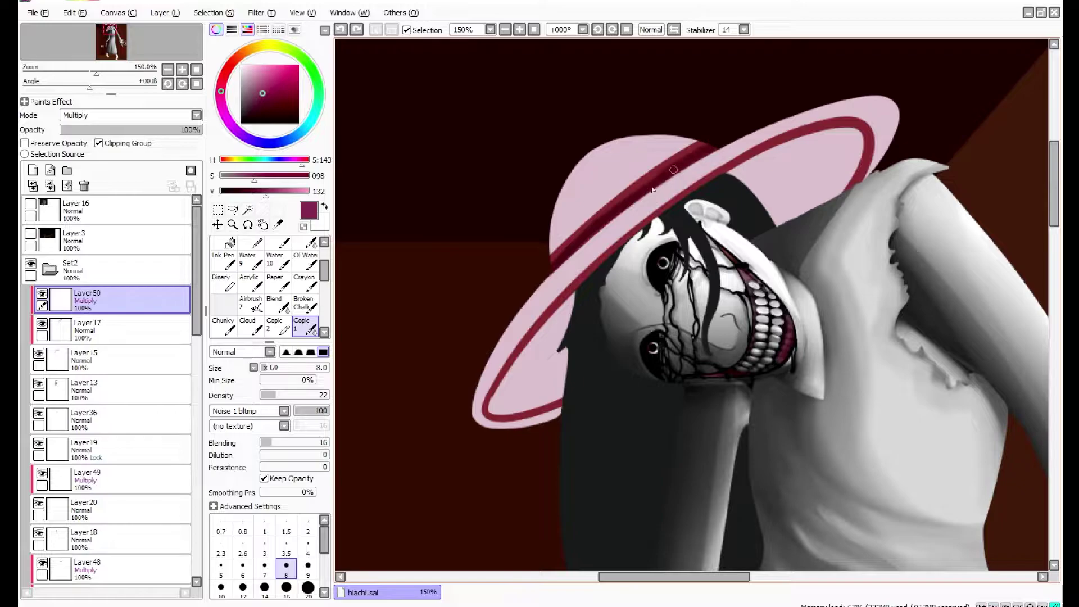
mouse_move(581, 207)
mouse_down()
mouse_move(559, 234)
mouse_move(598, 137)
mouse_move(658, 132)
mouse_up()
mouse_move(558, 283)
mouse_down()
mouse_move(479, 434)
mouse_move(471, 423)
mouse_move(562, 430)
mouse_up()
drag(592, 247, 687, 187)
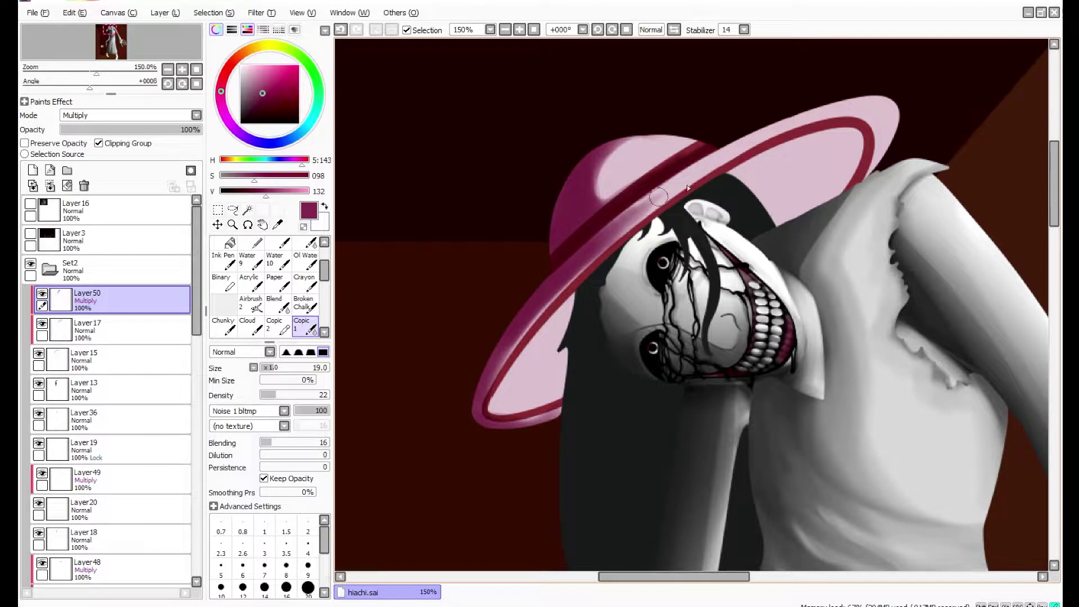
Add a Multiply layer beneath the hat's stripe layer, fill the underside of the brim with dark maroon, and erase the overspill.
click(50, 185)
key(n)
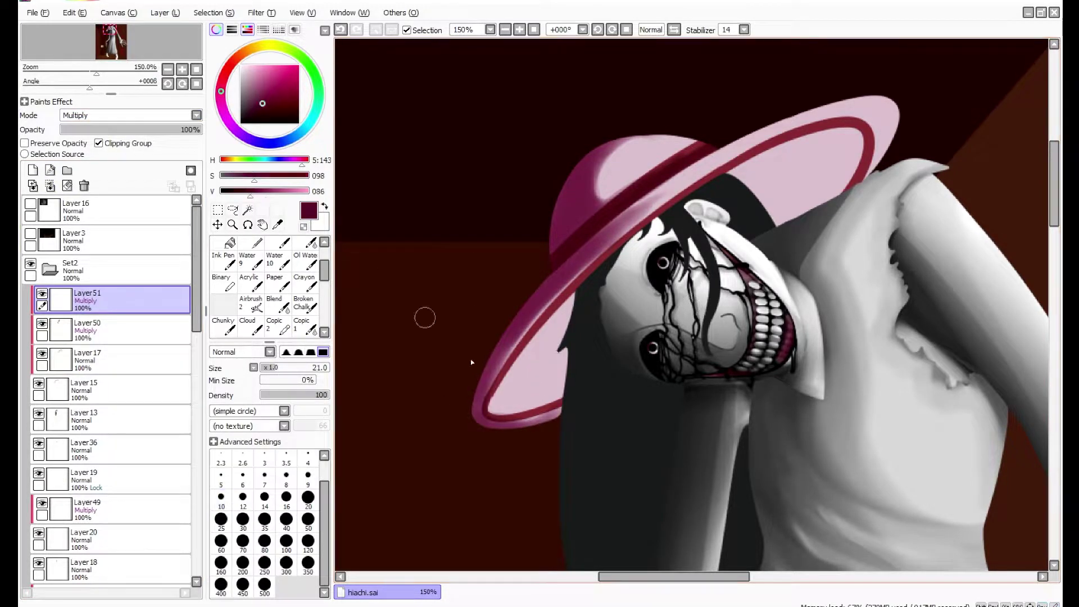
drag(107, 301, 107, 371)
mouse_move(571, 298)
mouse_down()
mouse_move(500, 404)
mouse_move(562, 341)
mouse_up()
drag(737, 185, 860, 135)
drag(770, 225, 865, 130)
key(e)
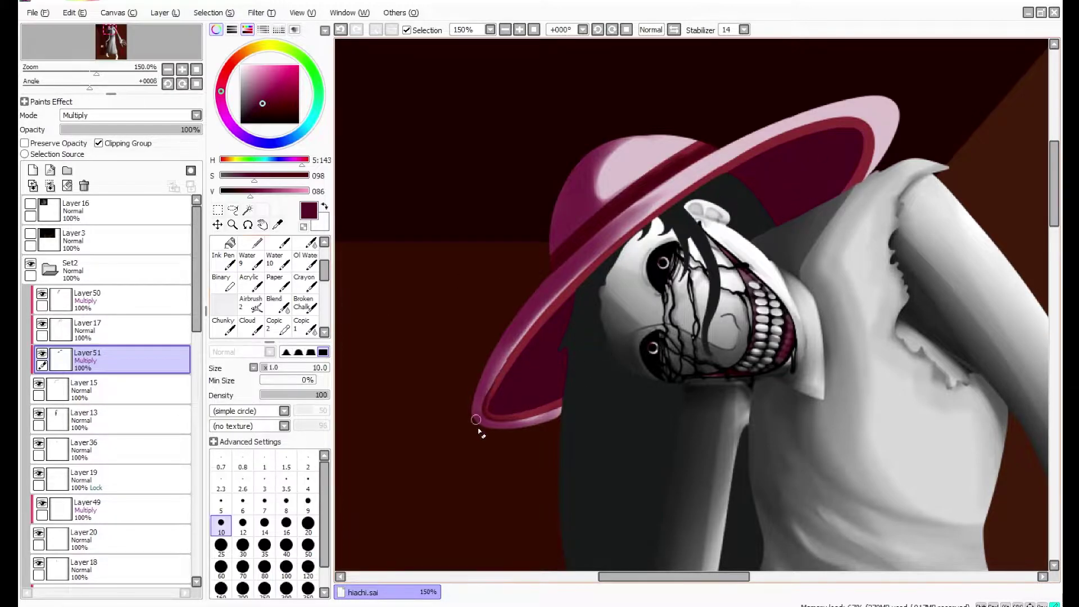
Place the brim underside layer in a new folder, lower its opacity to 63%, and add a clipped layer above it.
click(67, 170)
drag(107, 360, 107, 387)
drag(199, 130, 148, 130)
click(305, 325)
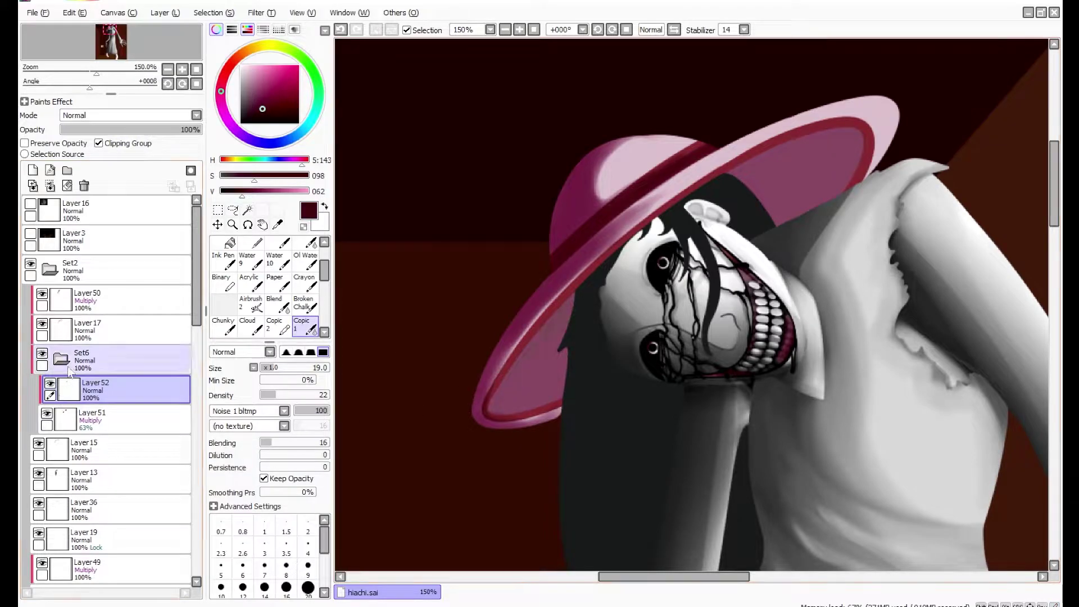
Switch the brim underside layer to Normal mode at 100% opacity and touch up its muted maroon fill and edges.
click(102, 364)
click(61, 360)
click(112, 418)
alt+click(498, 348)
key(e)
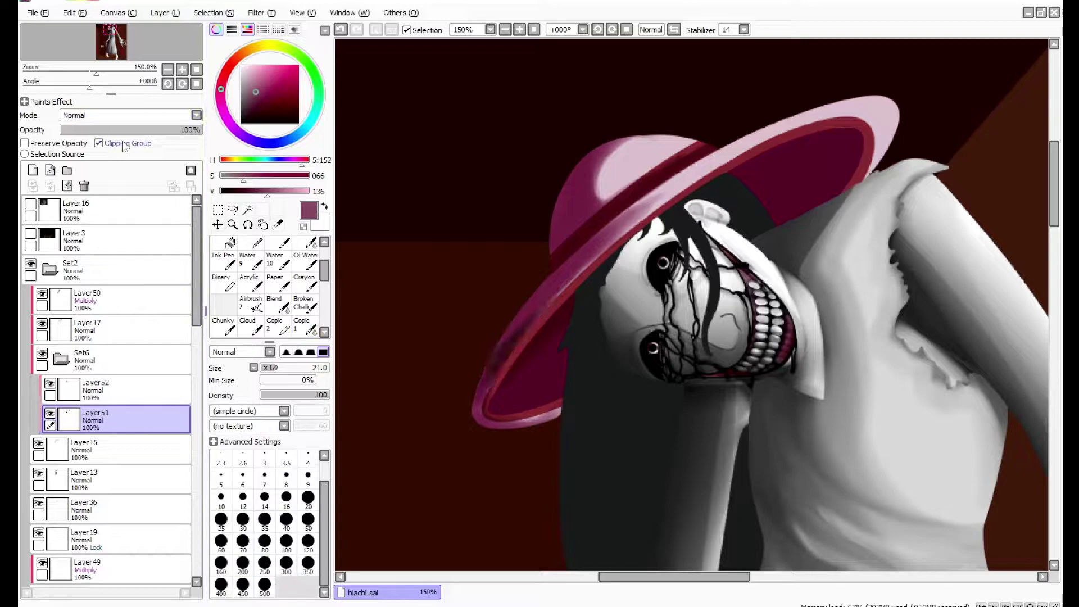
Shade the brim's underside in dark maroon on the clipped Multiply layer and blend it with the size 31 Oil Water brush.
click(112, 389)
click(305, 325)
drag(243, 175, 254, 188)
scroll(194, 115, down, 1)
mouse_move(734, 171)
mouse_down()
mouse_move(843, 135)
mouse_move(744, 186)
mouse_move(782, 236)
mouse_up()
click(305, 261)
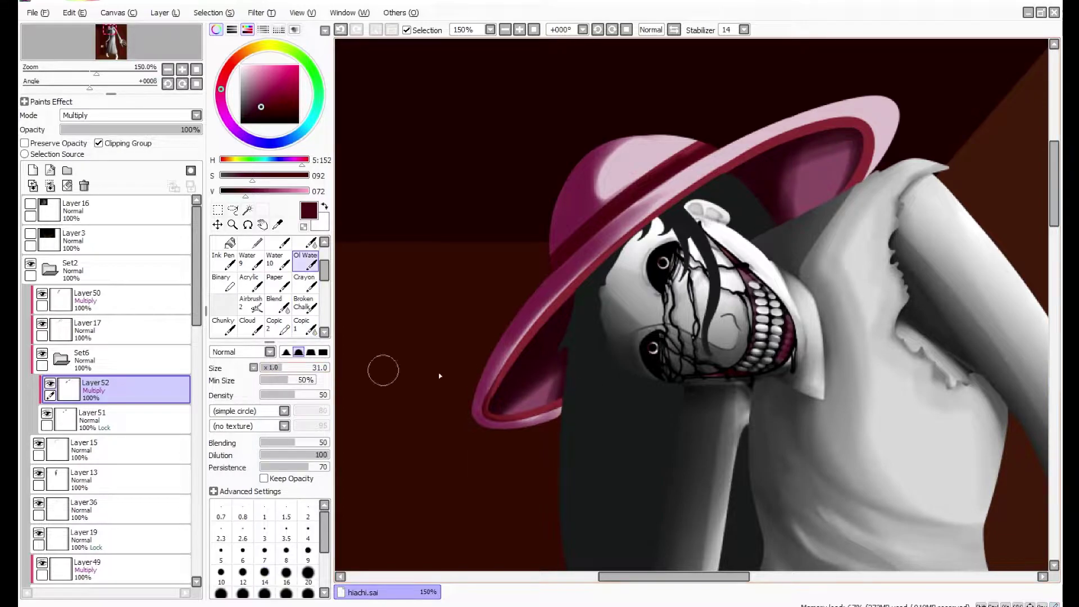
Place the hat's stripe layer in a new folder and add a Multiply layer above it inside the folder.
click(60, 297)
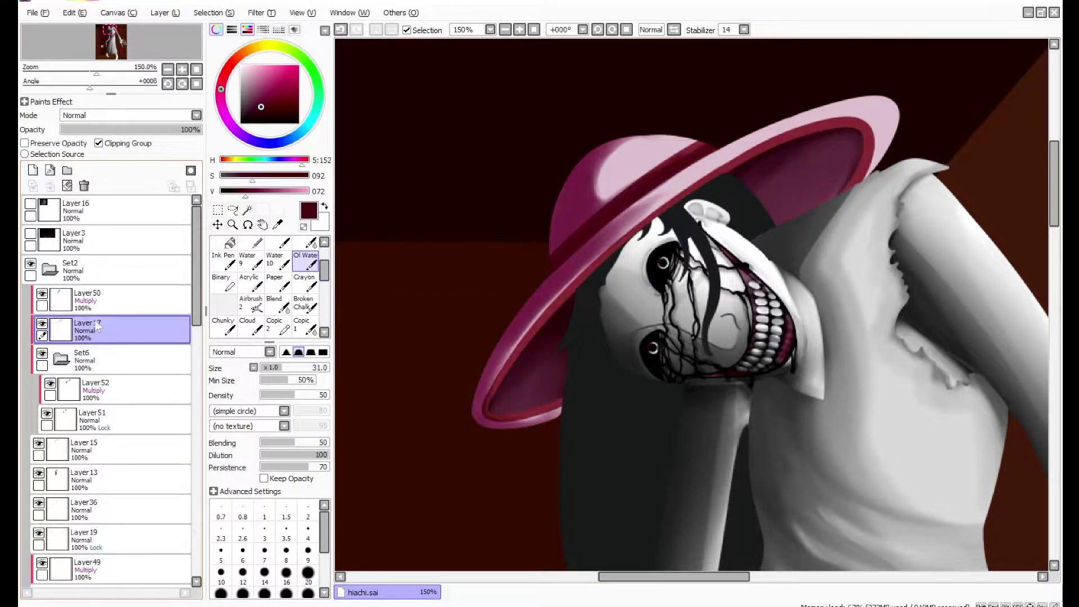
click(42, 293)
click(42, 293)
mouse_move(585, 378)
mouse_down()
mouse_move(755, 288)
mouse_move(511, 318)
mouse_up()
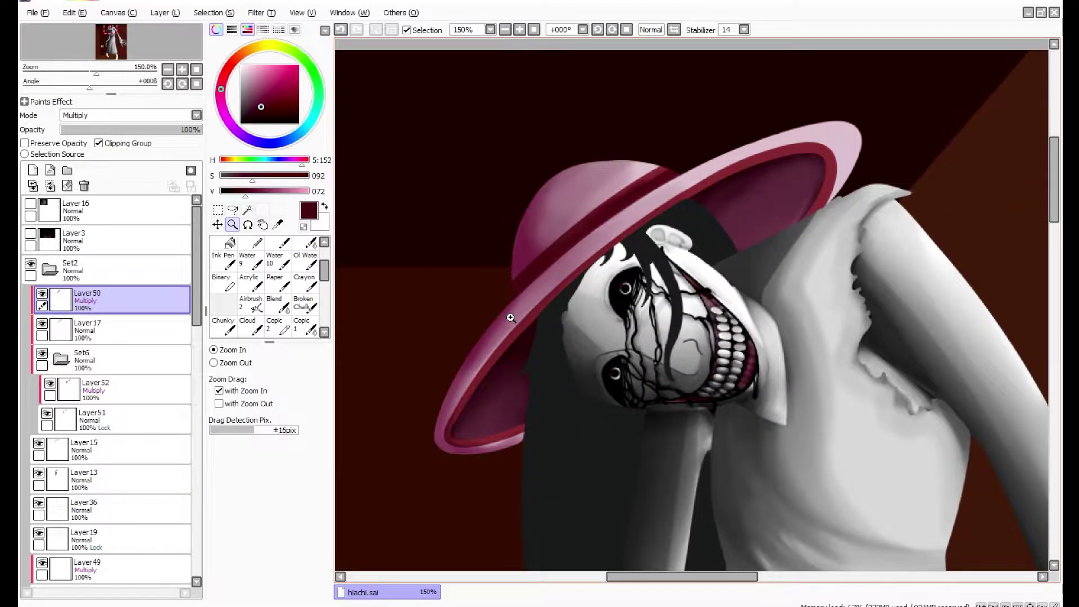
click(59, 330)
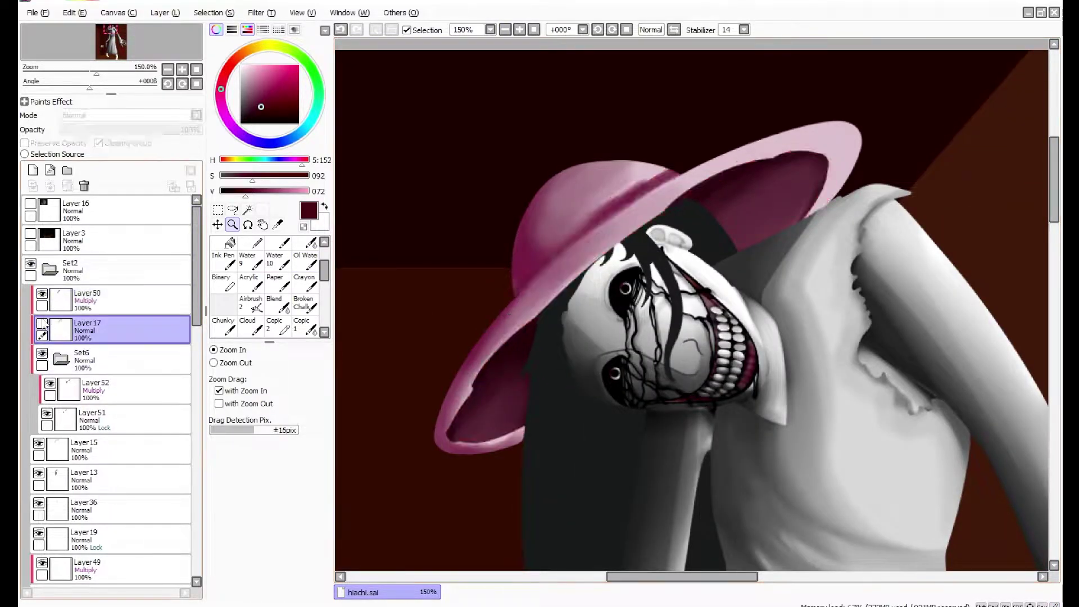
click(67, 170)
click(32, 169)
Shade the hat's stripe in dark red with the size 19 Copic 1 brush and blend it with the size 31 Oil Water brush.
click(305, 324)
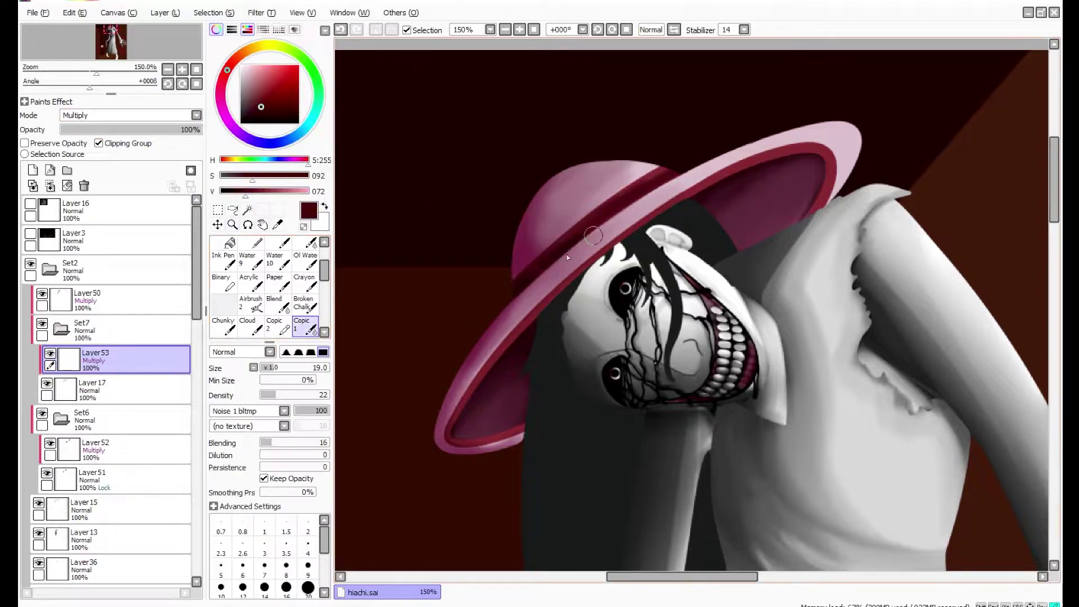
drag(477, 430, 605, 250)
drag(449, 444, 520, 427)
key(ctrl+z)
key(ctrl+z)
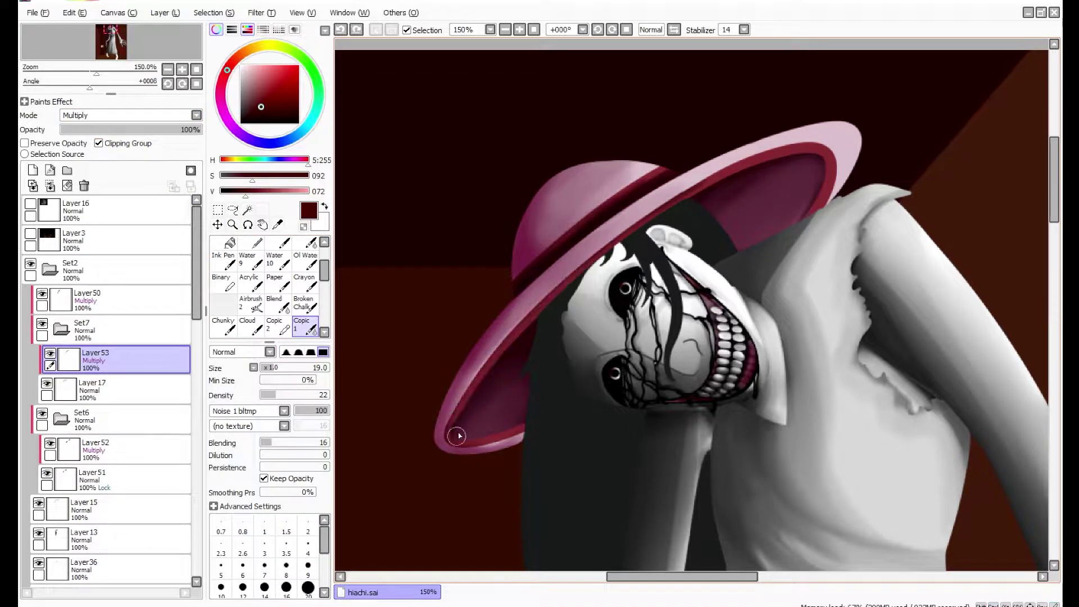
key(o)
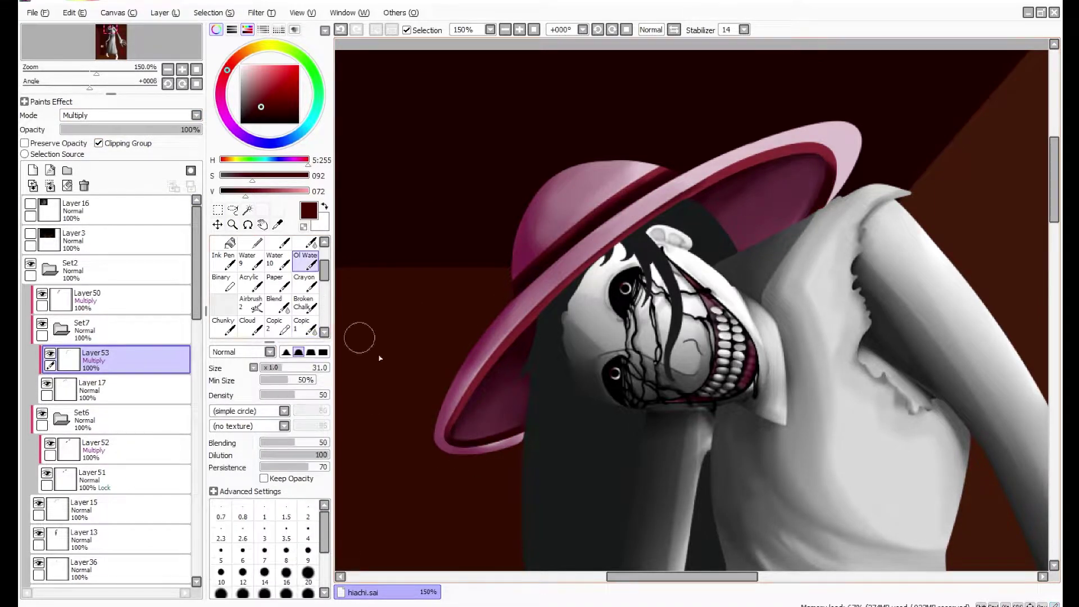
Add a clipped Luminosity layer above the hat's layers, paint light pink highlights along the brim, and blend them with the size 17 Oil Water brush.
key(ctrl+shift+n)
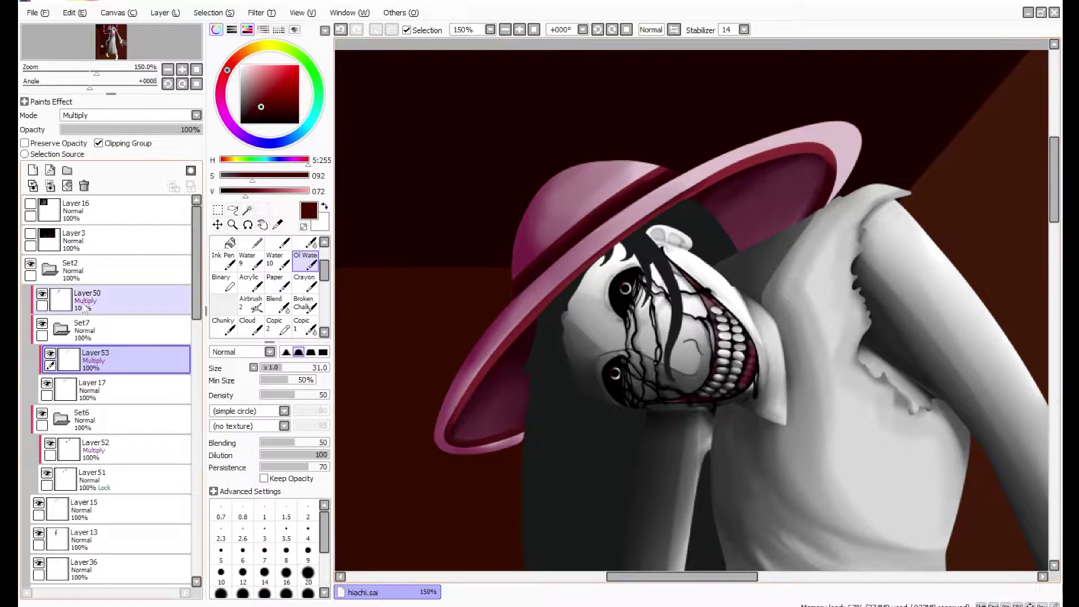
alt+click(671, 171)
key(c)
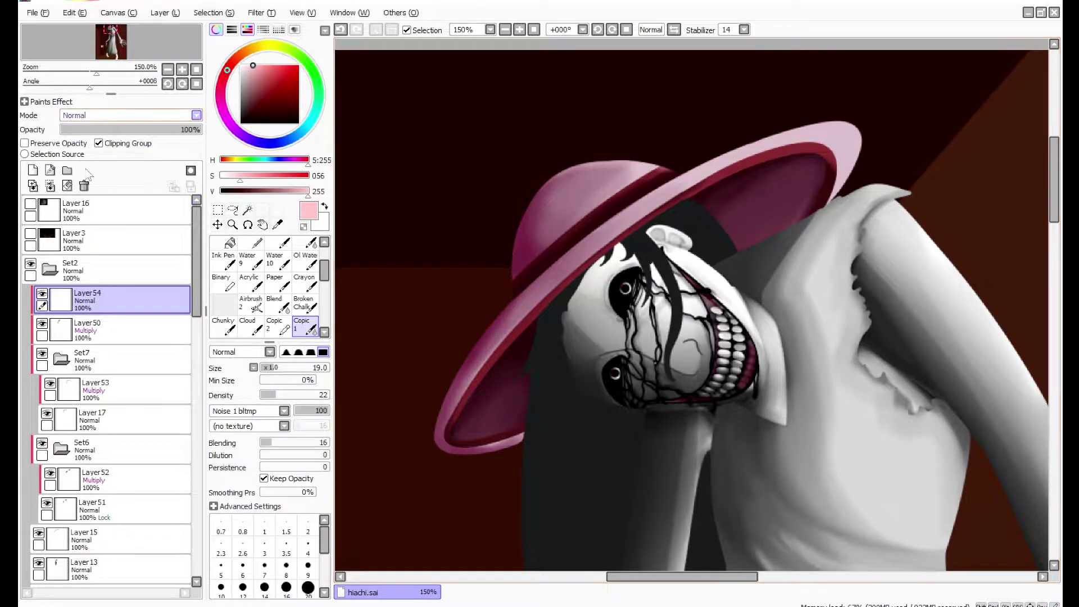
key(l)
mouse_move(494, 313)
mouse_down()
mouse_move(725, 163)
mouse_move(833, 125)
mouse_move(857, 128)
mouse_up()
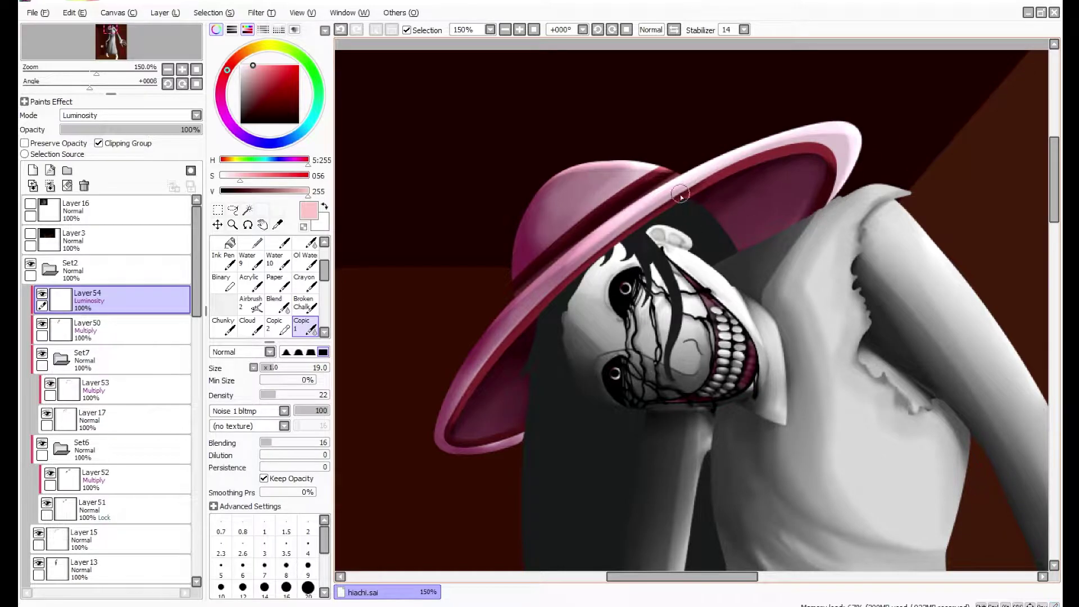
key(o)
mouse_move(587, 247)
mouse_down()
mouse_move(697, 180)
mouse_move(829, 152)
mouse_move(835, 186)
mouse_up()
Add a clipped Multiply layer above the front hair layer and touch up the hair's edge beside the forehead with the size 10 Blend brush.
click(534, 30)
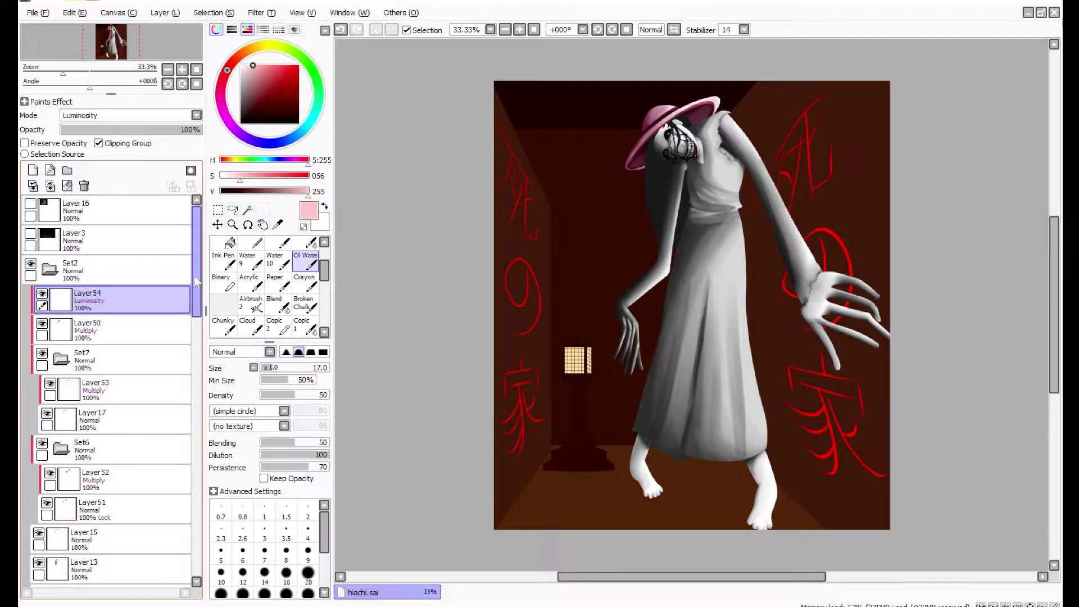
click(113, 568)
click(50, 186)
scroll(646, 225, up, 5)
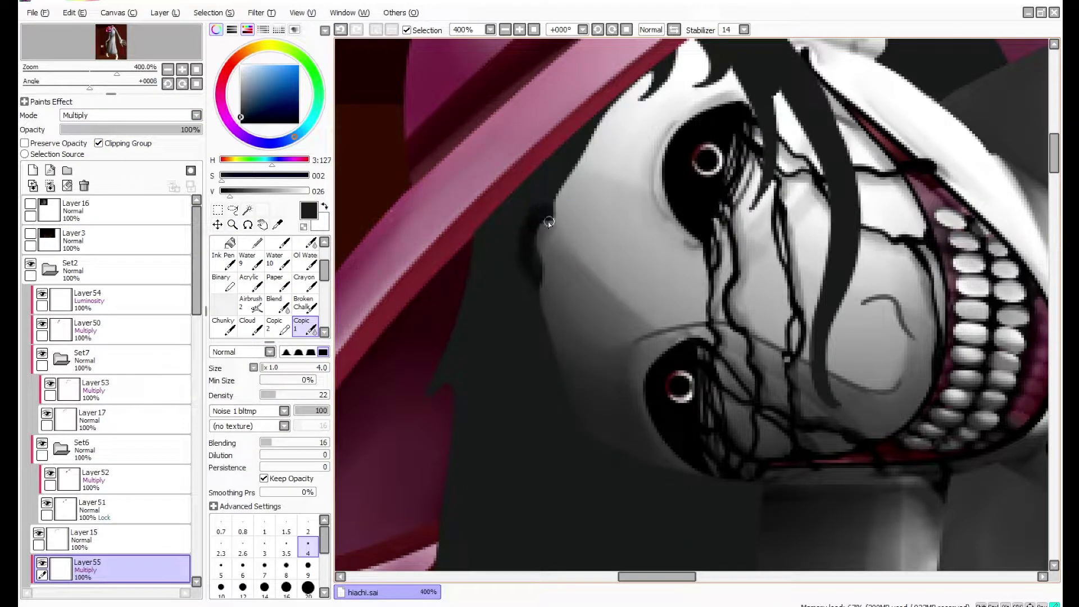
key(Down)
key(b)
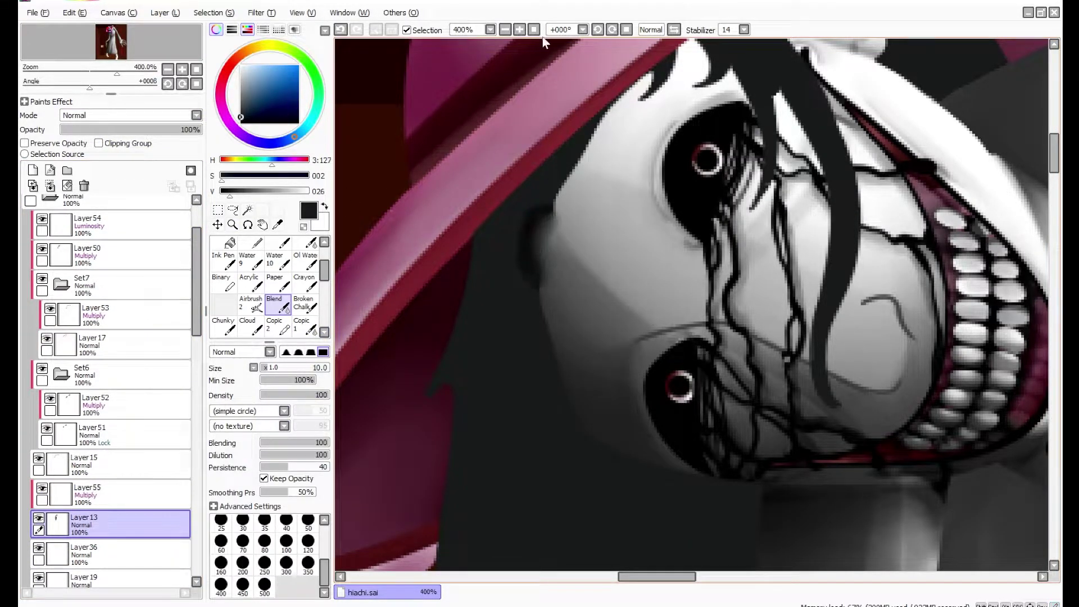
scroll(543, 43, down, 3)
Draw dark grey strands down the front hair on its clipped Multiply layer with the size 4 Copic 1 brush.
key(Up)
key(c)
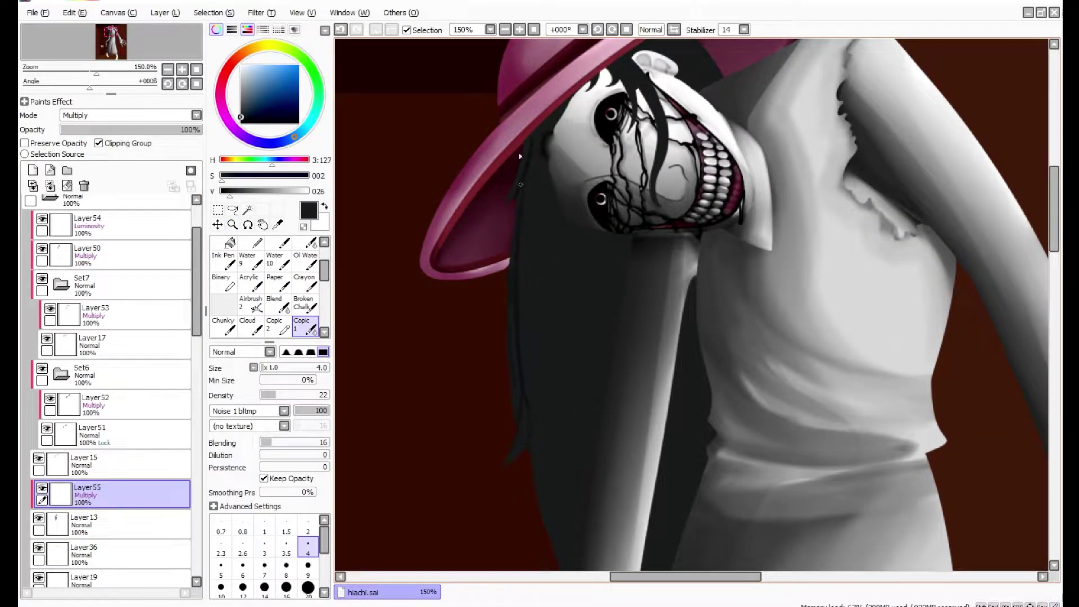
scroll(523, 199, down, 5)
scroll(597, 405, up, 3)
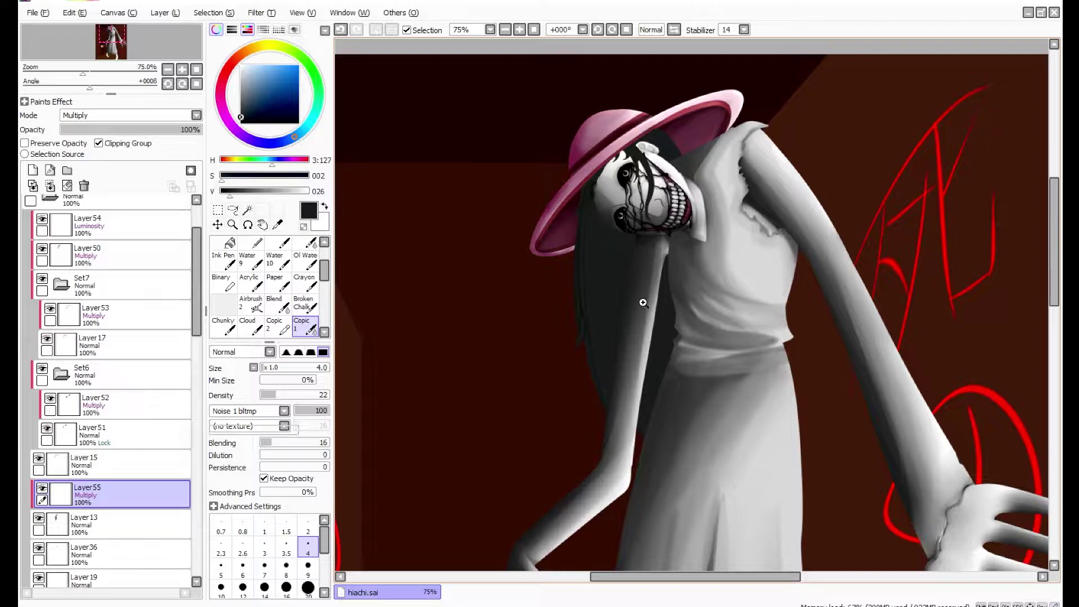
scroll(624, 280, up, 1)
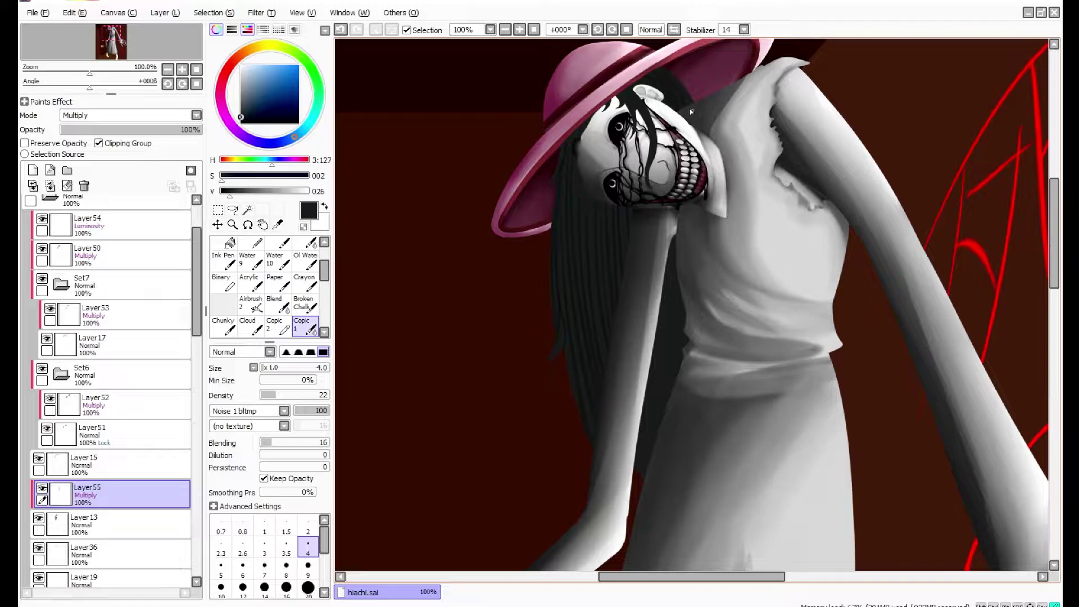
Add a clipped Multiply layer above the back hair layer, draw dark strands, and blend them with the size 6 Oil Water brush.
scroll(161, 217, down, 5)
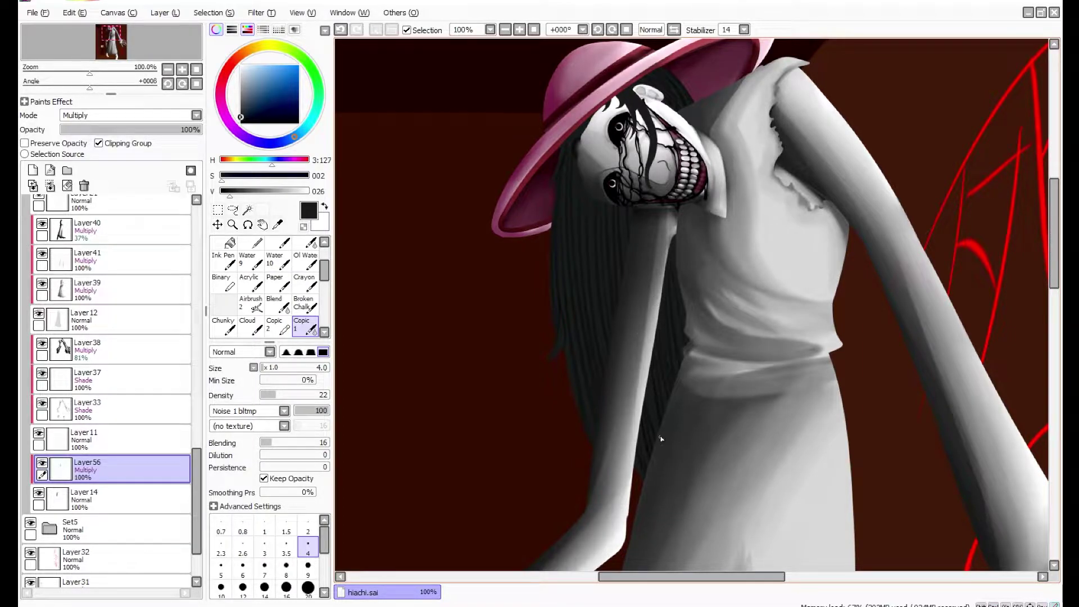
scroll(377, 417, up, 1)
key(b)
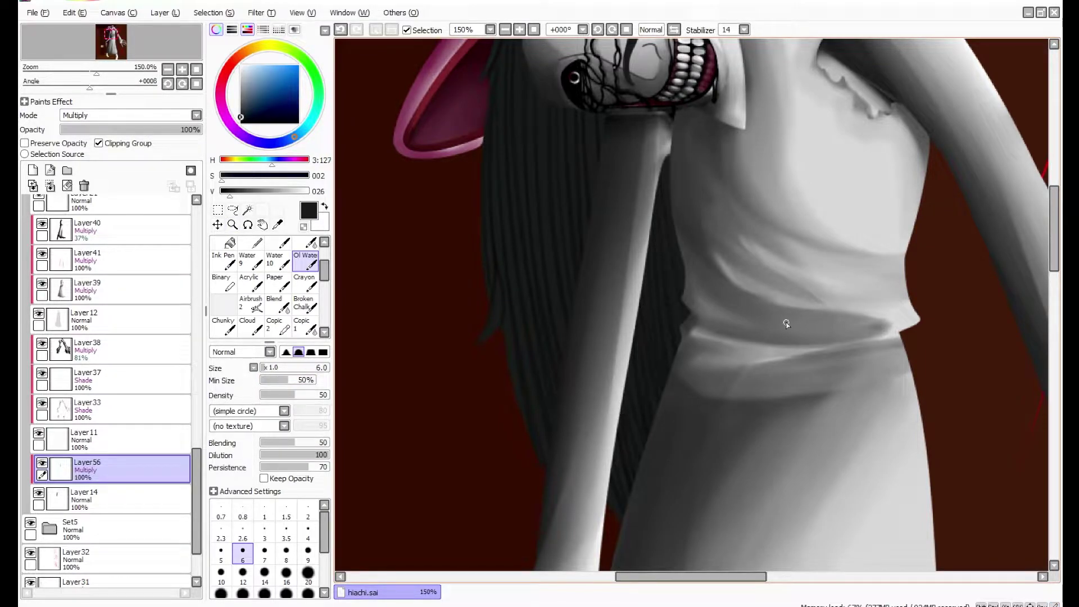
Collapse the hat's two folders and blend the front hair's dark strands on its Multiply layer with the size 6 Oil Water brush.
scroll(786, 325, down, 4)
mouse_move(112, 469)
mouse_down()
mouse_move(56, 397)
mouse_move(56, 310)
mouse_move(44, 374)
mouse_up()
scroll(582, 251, up, 4)
scroll(582, 251, down, 2)
scroll(582, 252, up, 1)
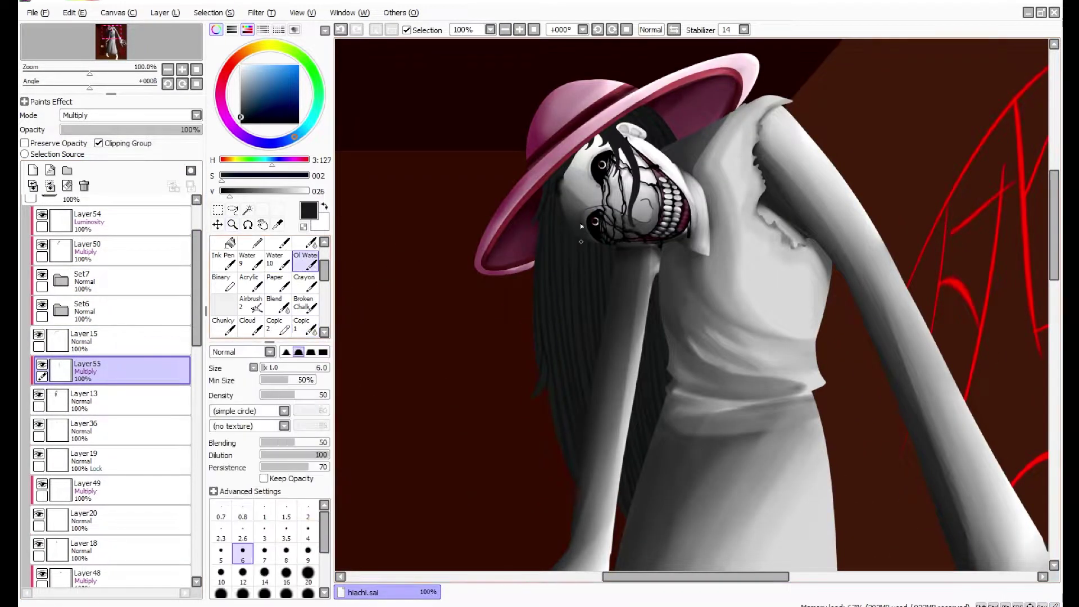
key(c)
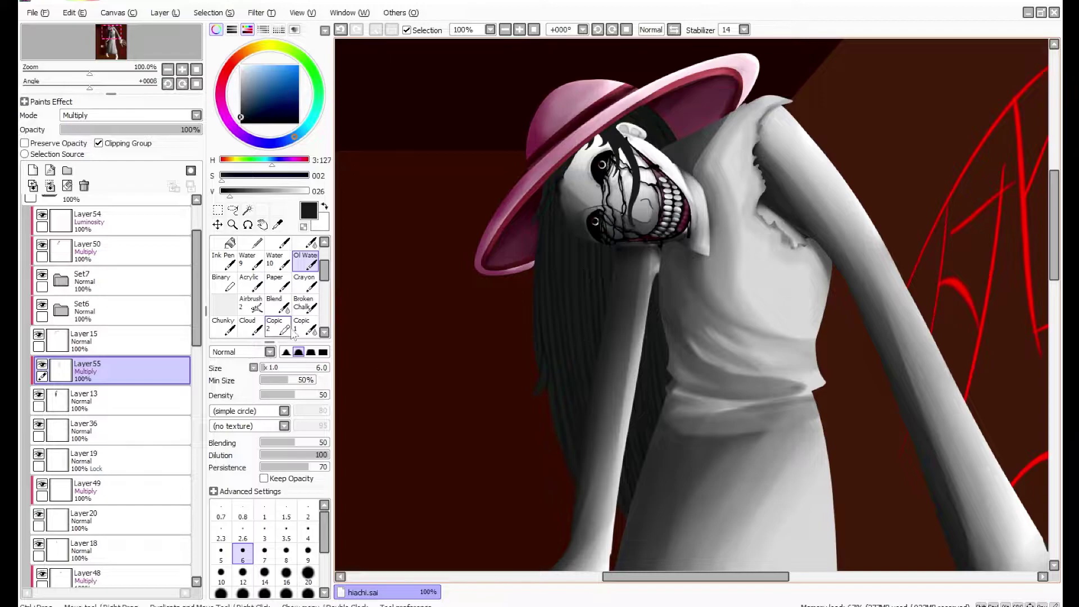
key(ctrl+z)
key(w)
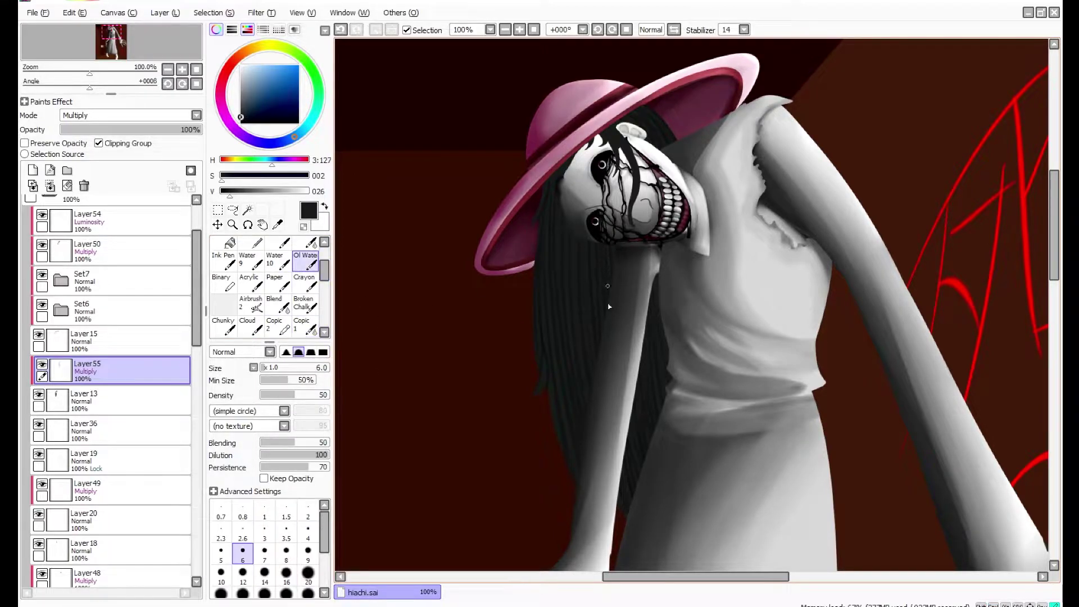
Add a clipped Luminosity layer above the front hair's shading, paint grey highlight streaks with the Copic 1 brush, and blend them with size 7 Oil Water.
click(50, 186)
drag(291, 191, 277, 191)
key(c)
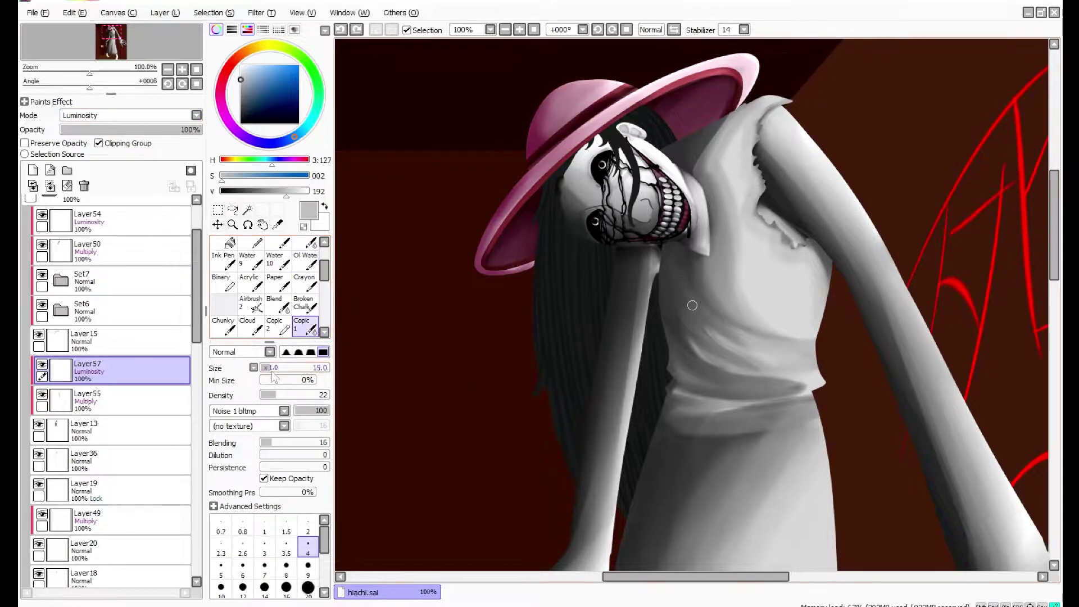
drag(584, 251, 601, 310)
drag(568, 243, 579, 364)
drag(556, 215, 563, 357)
drag(547, 237, 549, 310)
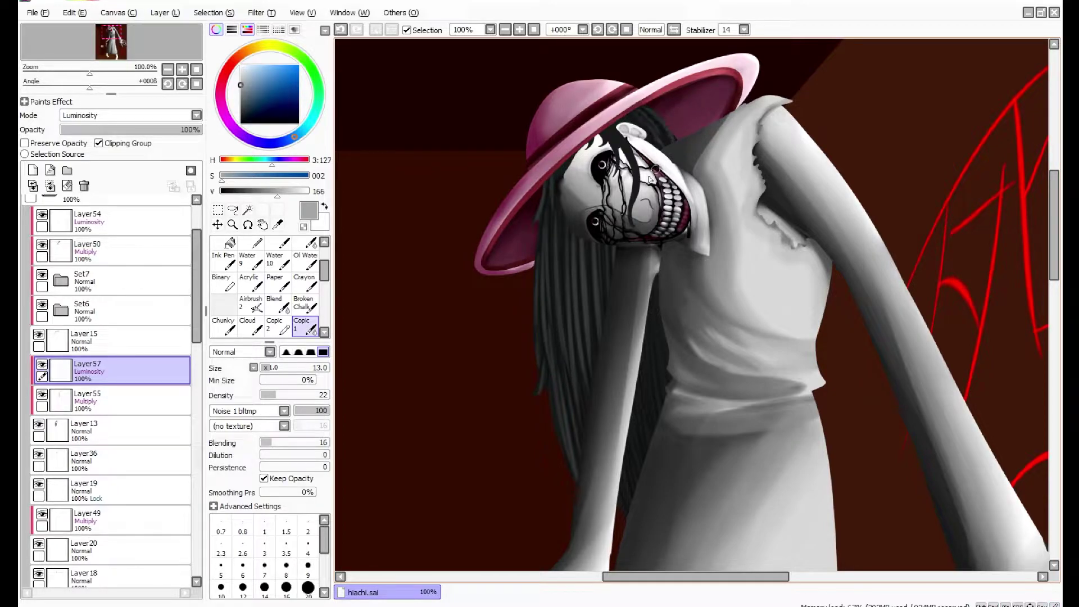
key(c)
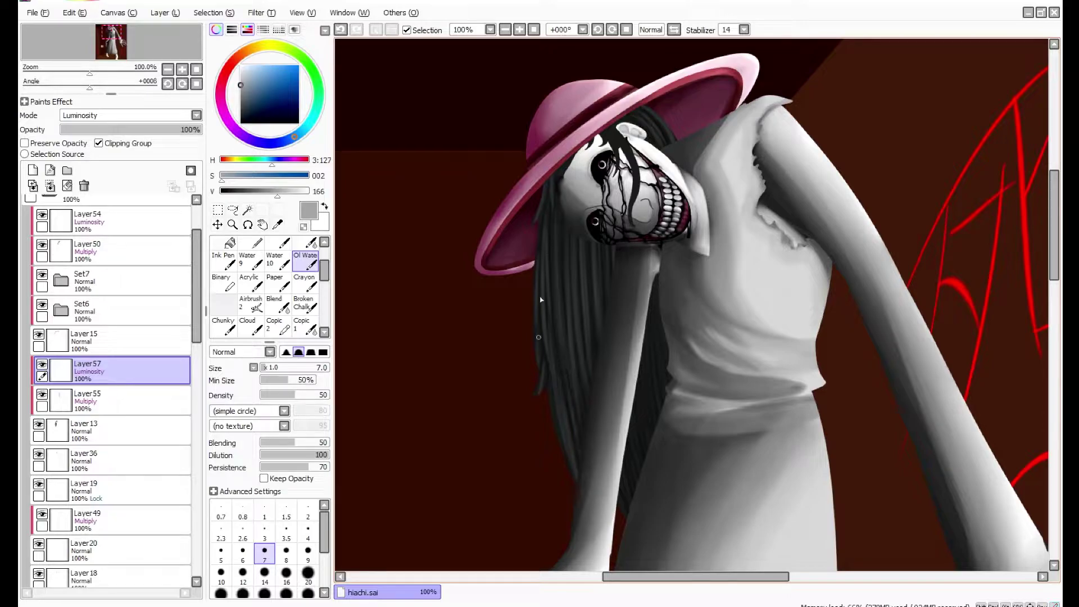
Add a clipped Luminosity layer above the back hair's shading, paint grey highlights with the size 13 Copic 1 brush, and blend them with size 7 Oil Water.
scroll(218, 482, down, 10)
click(33, 170)
click(99, 144)
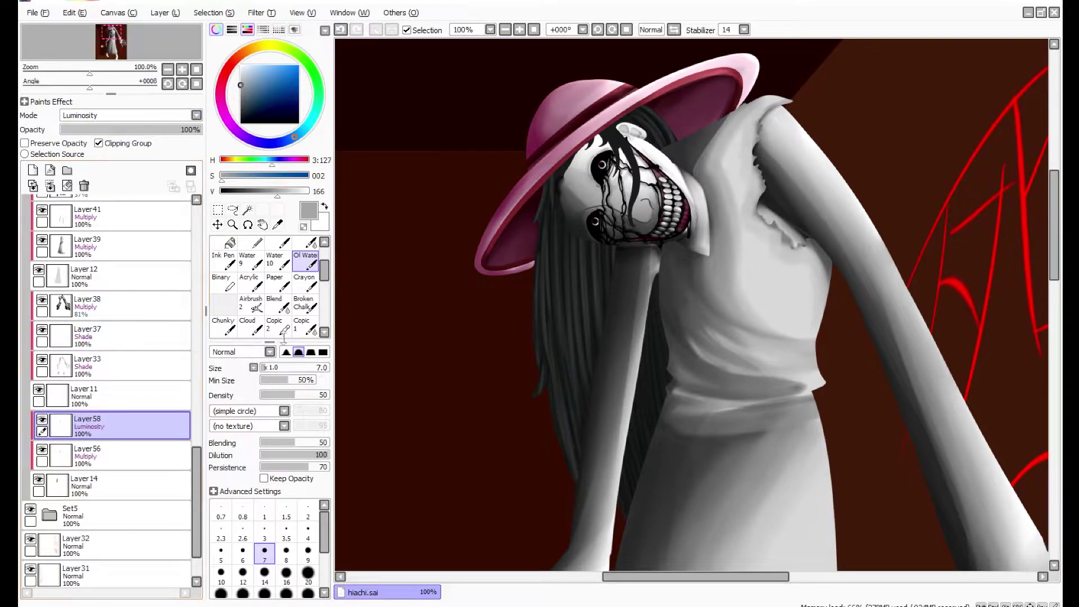
click(305, 324)
drag(642, 312, 643, 433)
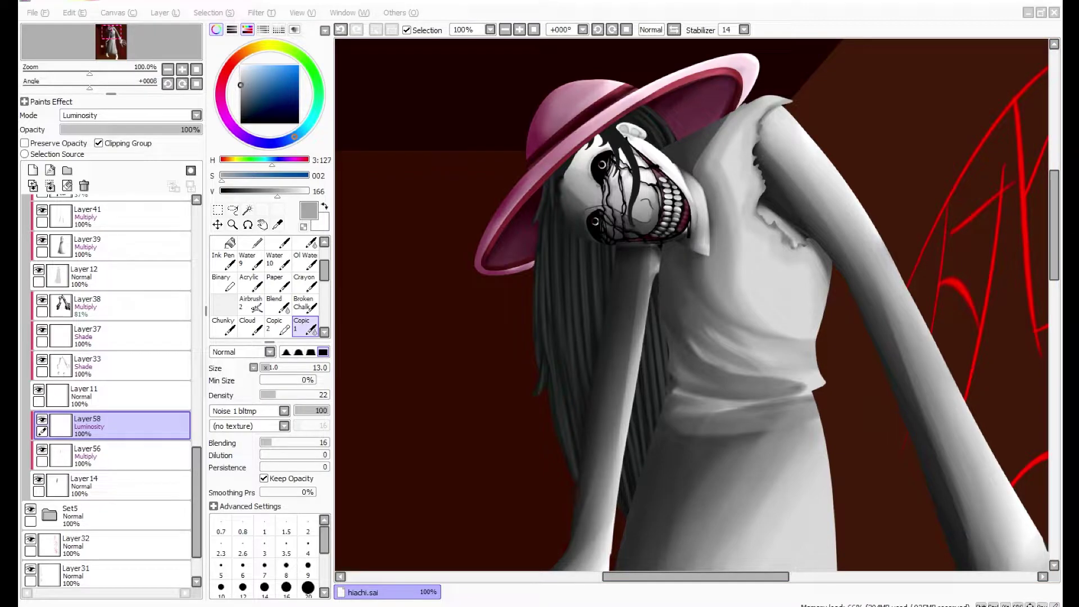
click(305, 259)
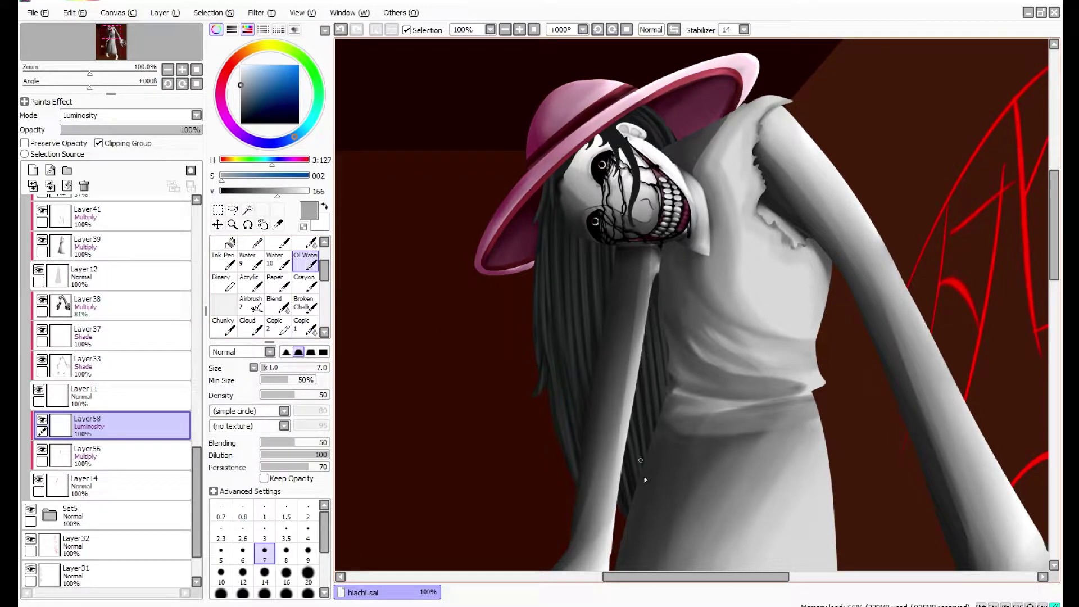
Shade the bangs over the face in dark grey on the front hair's Multiply layer with the size 5 Copic 1 brush.
ctrl+shift+click(672, 155)
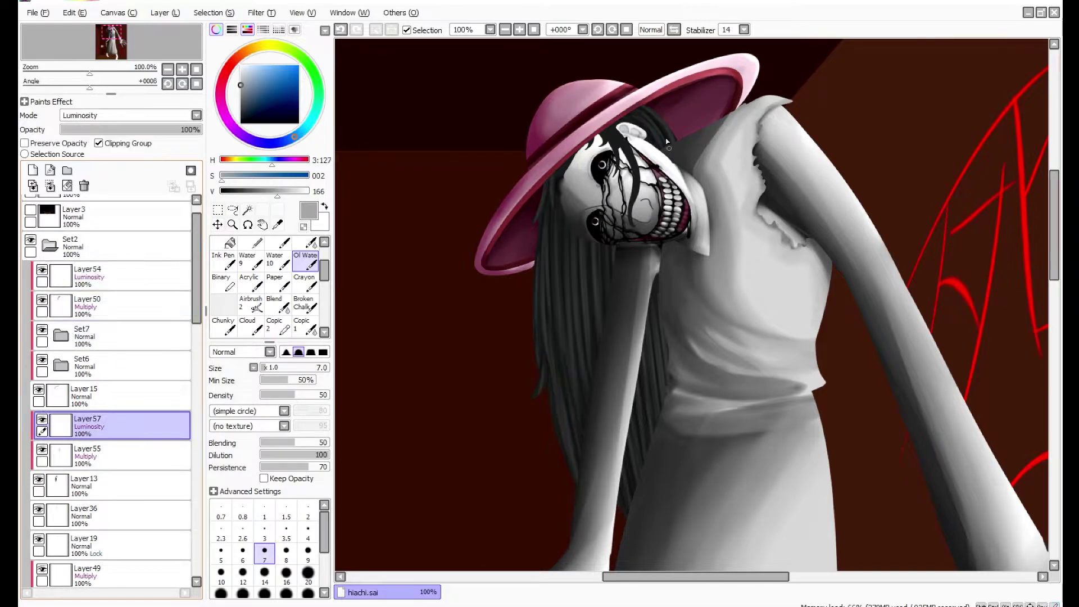
ctrl+alt+click(570, 126)
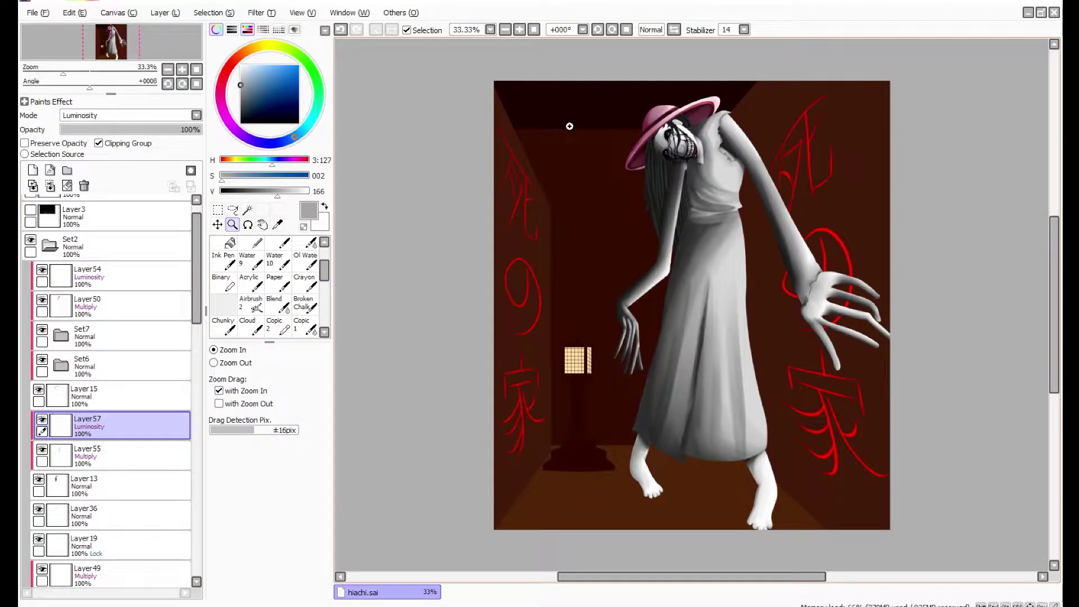
click(692, 124)
click(683, 135)
ctrl+shift+click(532, 175)
ctrl+shift+click(478, 204)
drag(477, 203, 393, 222)
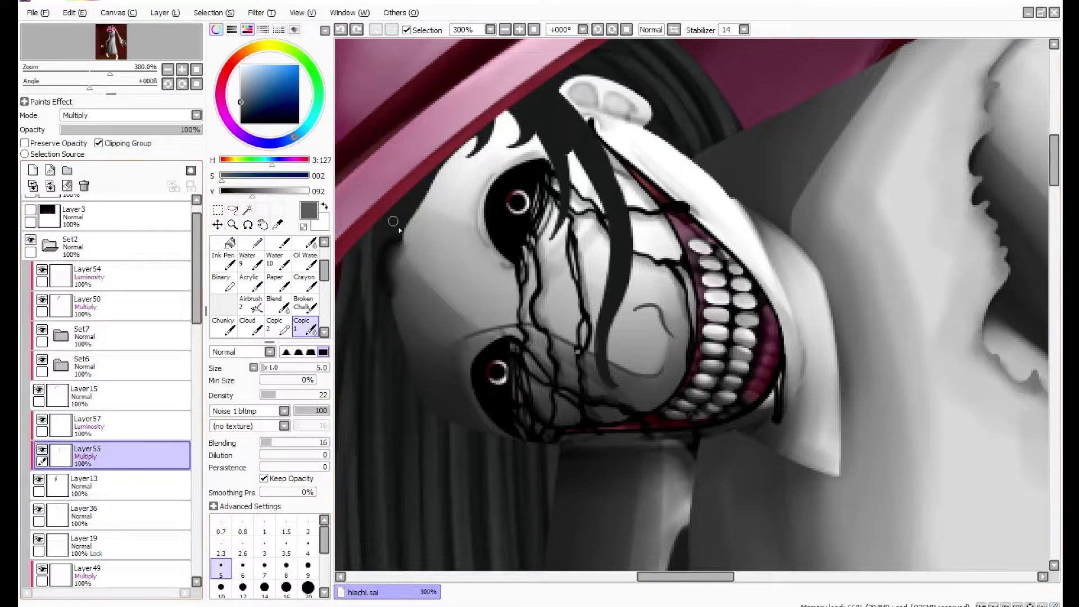
key(ctrl+z)
right_click(523, 88)
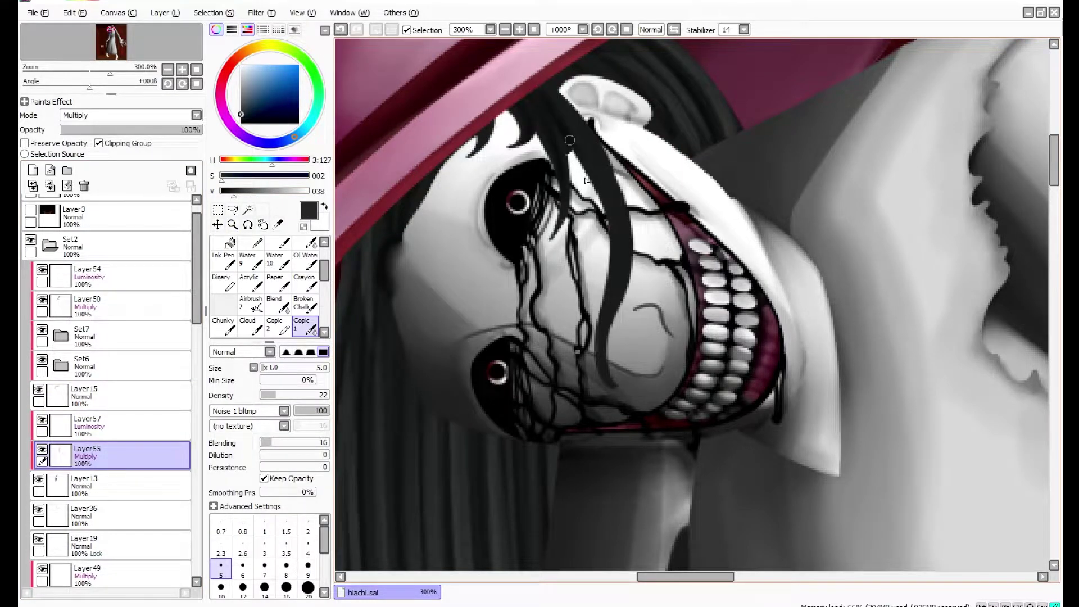
Paint light grey highlights along the bangs on the front hair's Luminosity layer with size 5 Copic 1, and blend them with size 7 Oil Water.
ctrl+shift+click(479, 151)
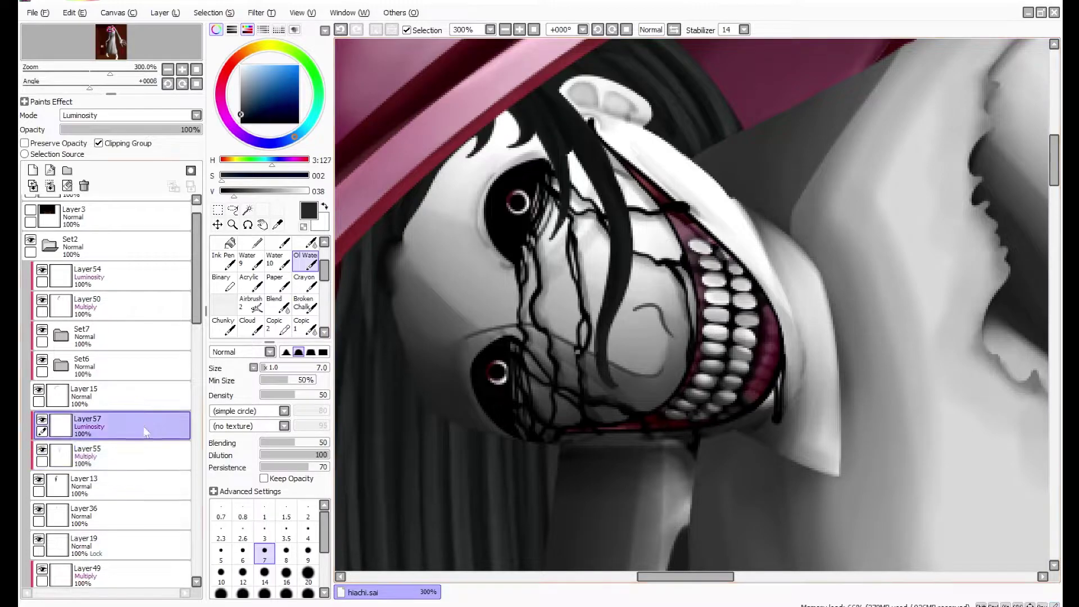
right_click(479, 150)
drag(520, 114, 531, 152)
drag(549, 99, 613, 236)
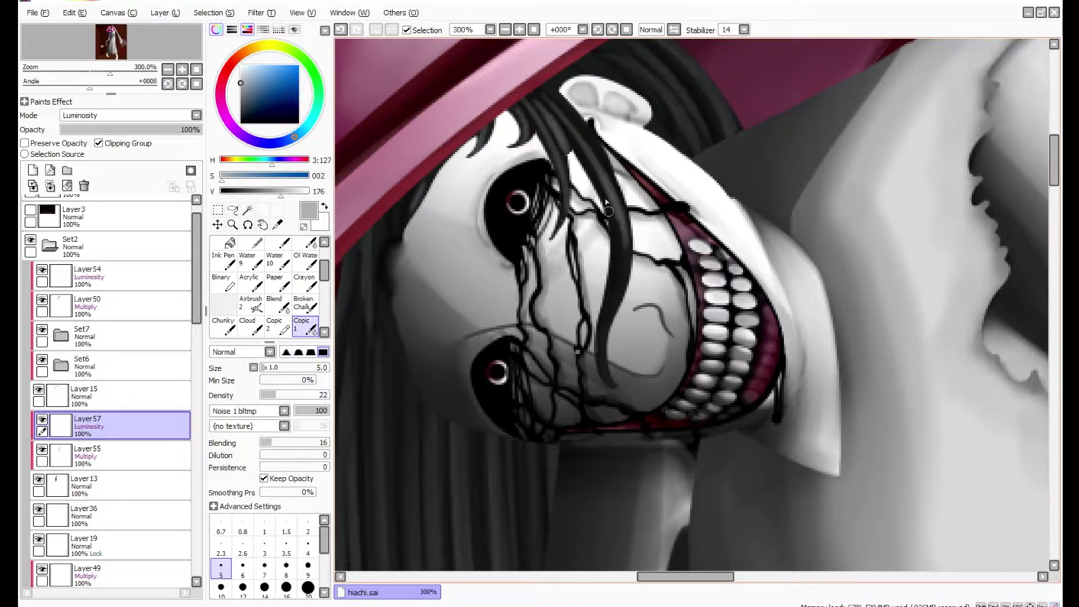
click(306, 258)
drag(559, 121, 616, 285)
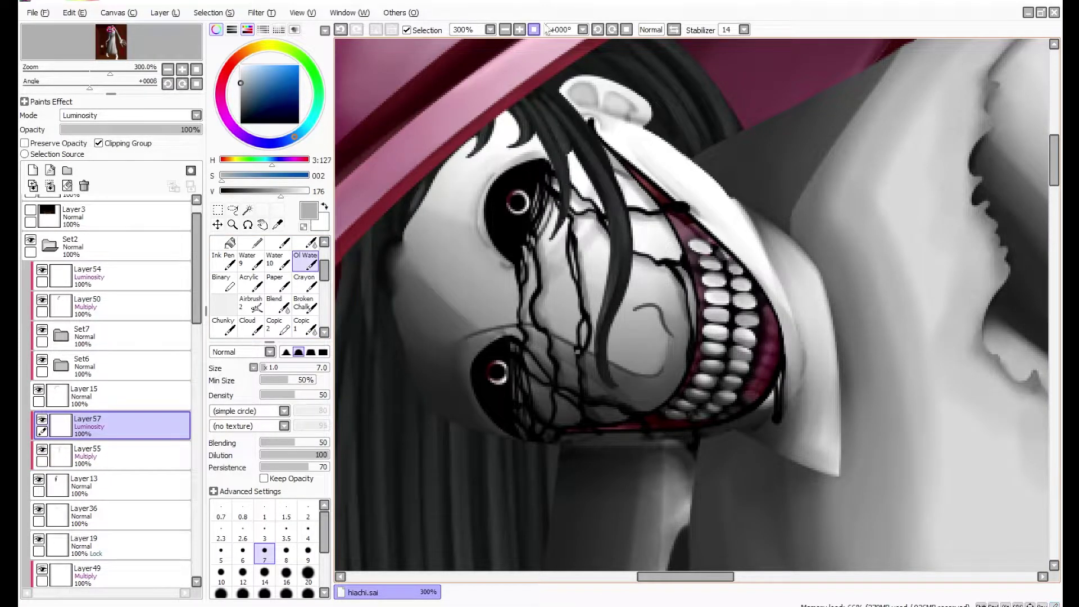
Add a clipped Multiply layer above the front hair's highlights, shade it black at 45% opacity, and trim the shadow with the size 38 eraser.
ctrl+shift+click(559, 135)
key(e)
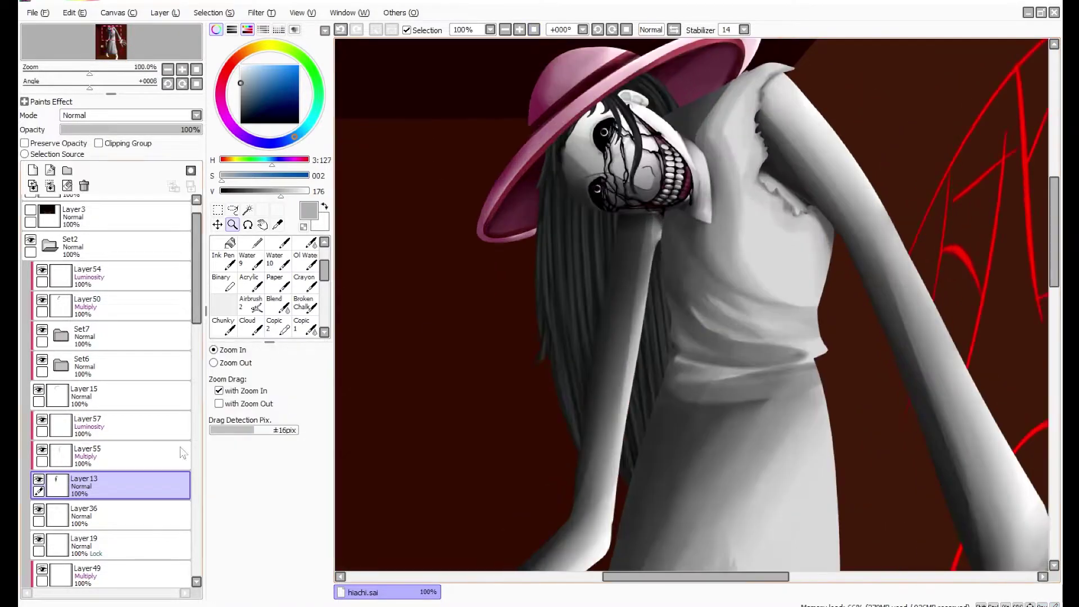
key(b)
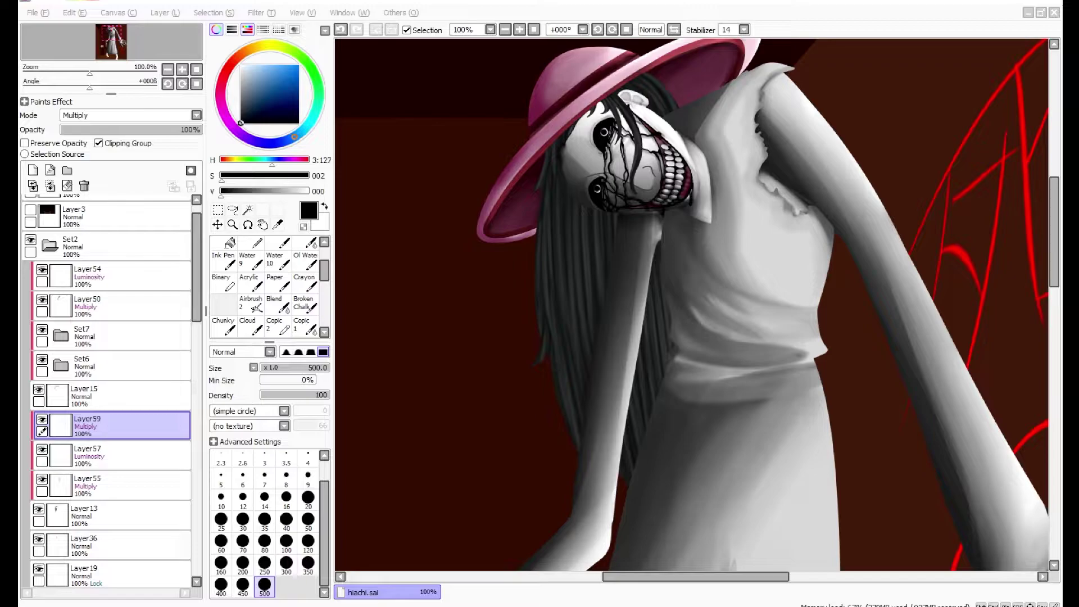
drag(518, 108, 568, 348)
drag(200, 129, 123, 130)
key(e)
mouse_move(570, 185)
mouse_down()
mouse_move(574, 364)
mouse_move(585, 213)
mouse_move(582, 460)
mouse_up()
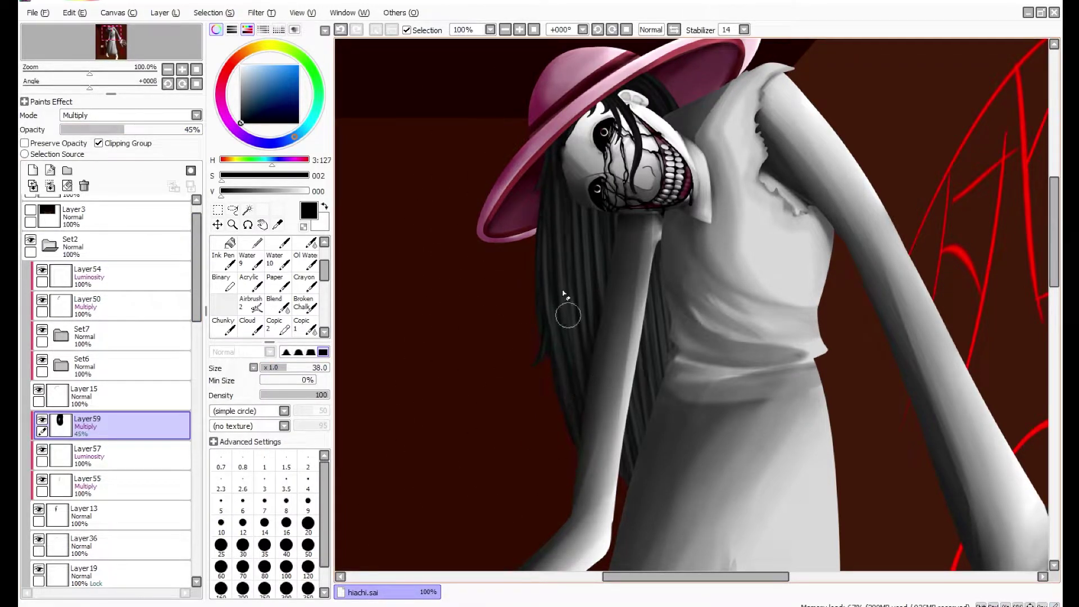
Shade the back hair in black on a clipped Multiply layer above its Luminosity layer, and set that layer's opacity to 39%.
scroll(113, 393, down, 5)
click(130, 364)
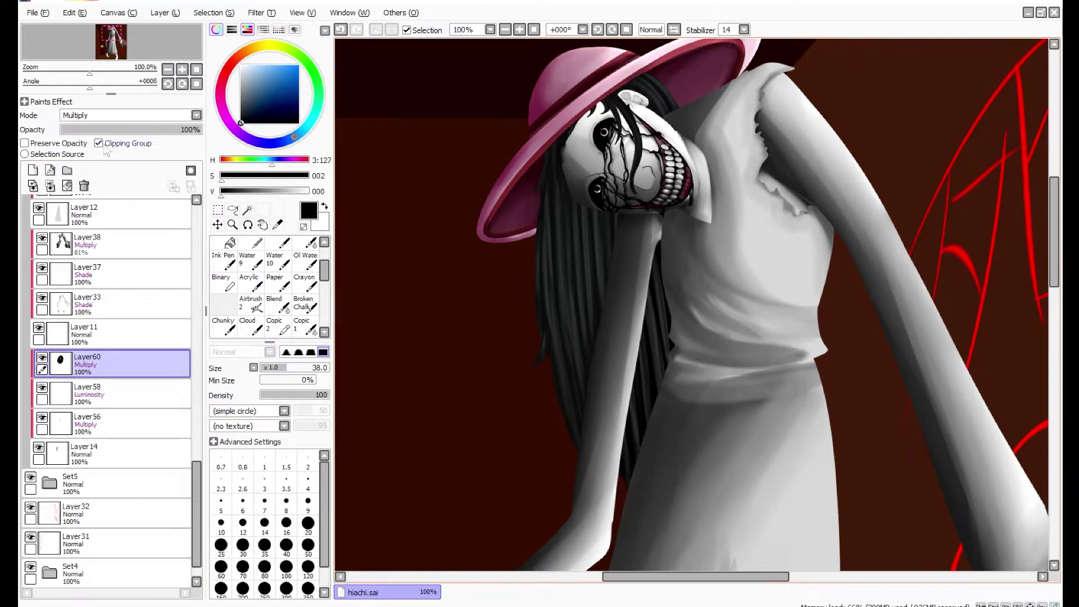
scroll(112, 393, up, 5)
Sample the front hair's dark base grey with its clipped layers hidden, and draw stray strands along the hair's edge with a size 6 brush.
click(113, 495)
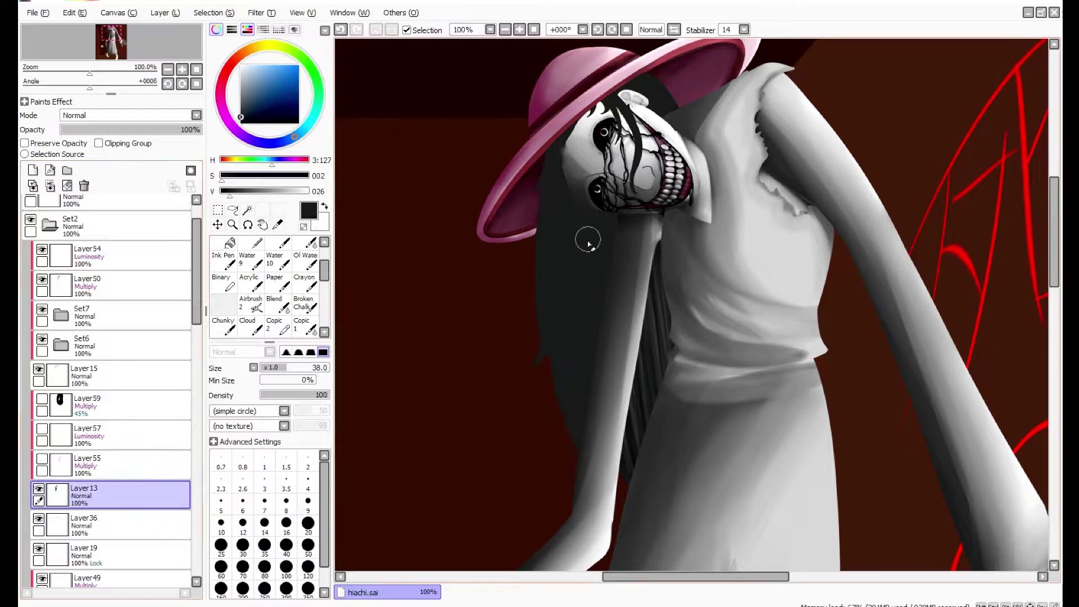
key(n)
click(42, 465)
click(42, 405)
click(42, 435)
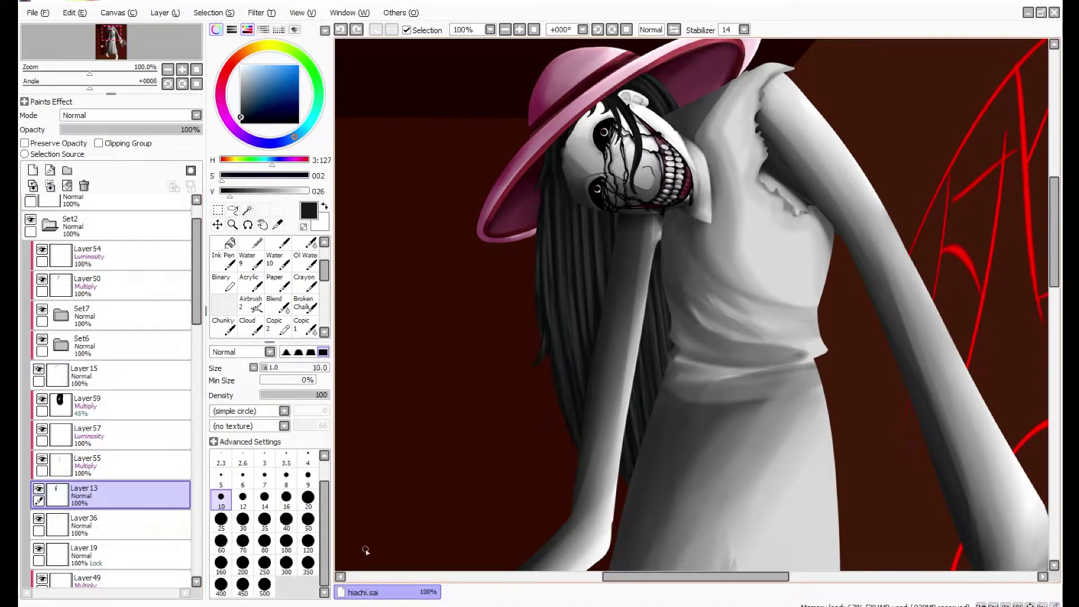
click(243, 478)
scroll(556, 417, up, 2)
key(e)
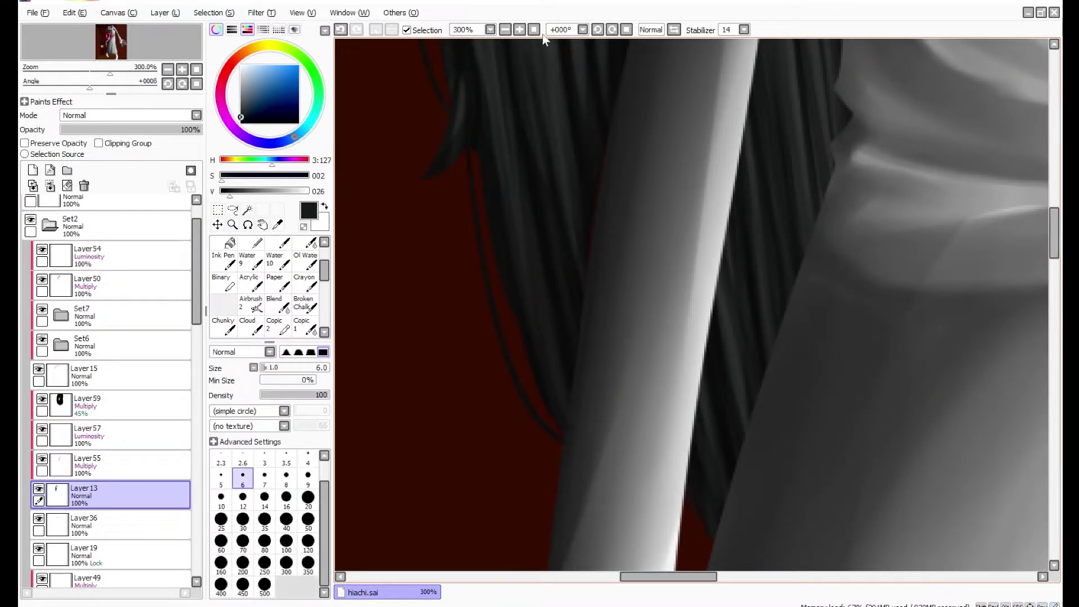
Refine the bangs and loose strands on the front hair's base layer with the size 6 brush and size 13 eraser, undoing two strokes.
scroll(517, 324, down, 1)
scroll(661, 106, up, 2)
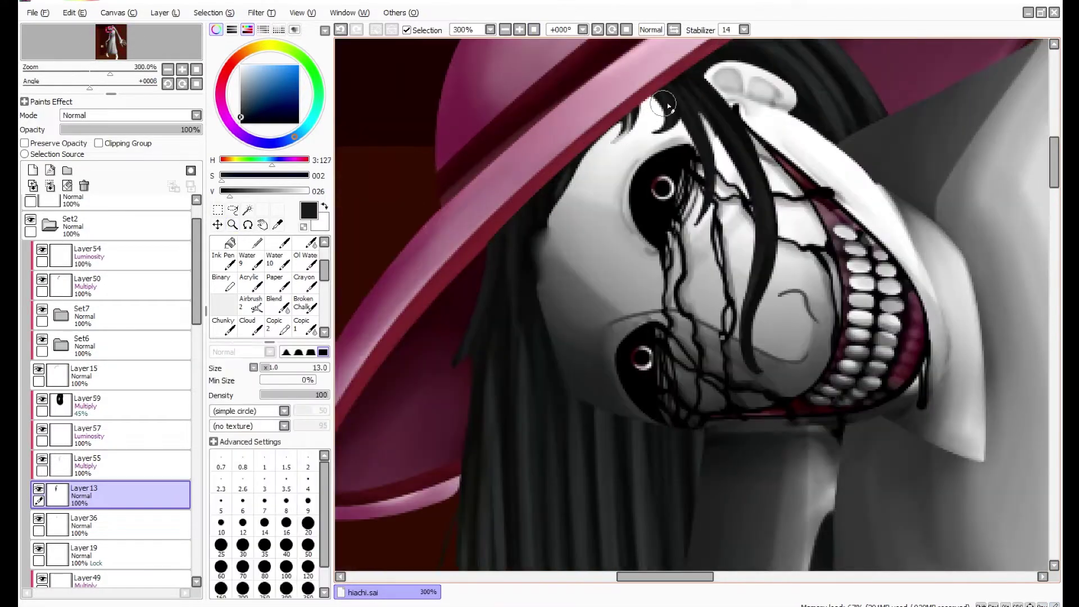
key(ctrl+z)
key(ctrl+z)
scroll(632, 76, down, 3)
key(b)
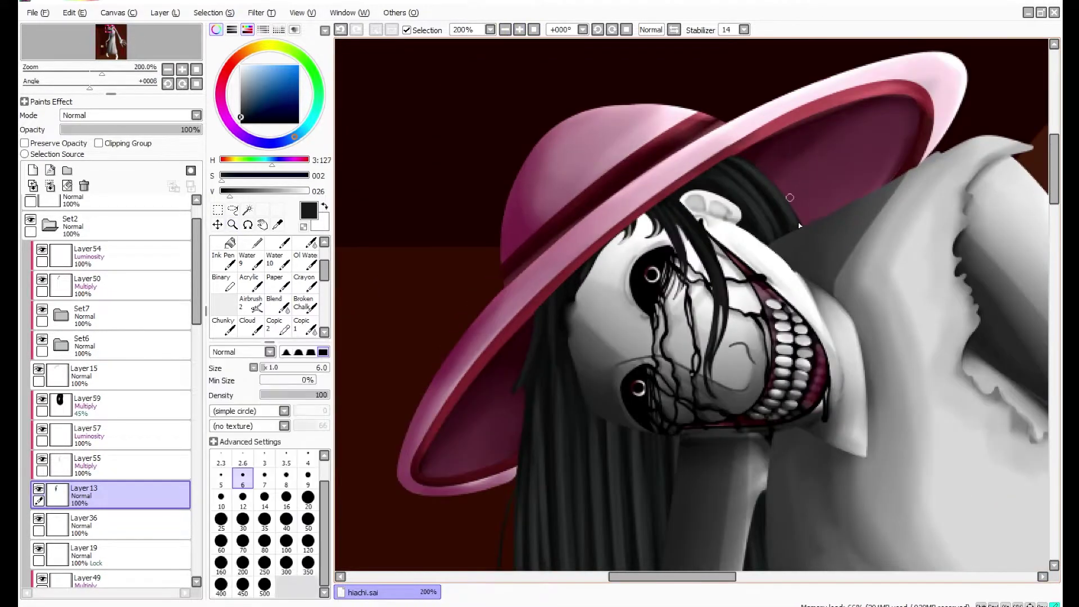
scroll(551, 165, up, 2)
scroll(640, 426, up, 3)
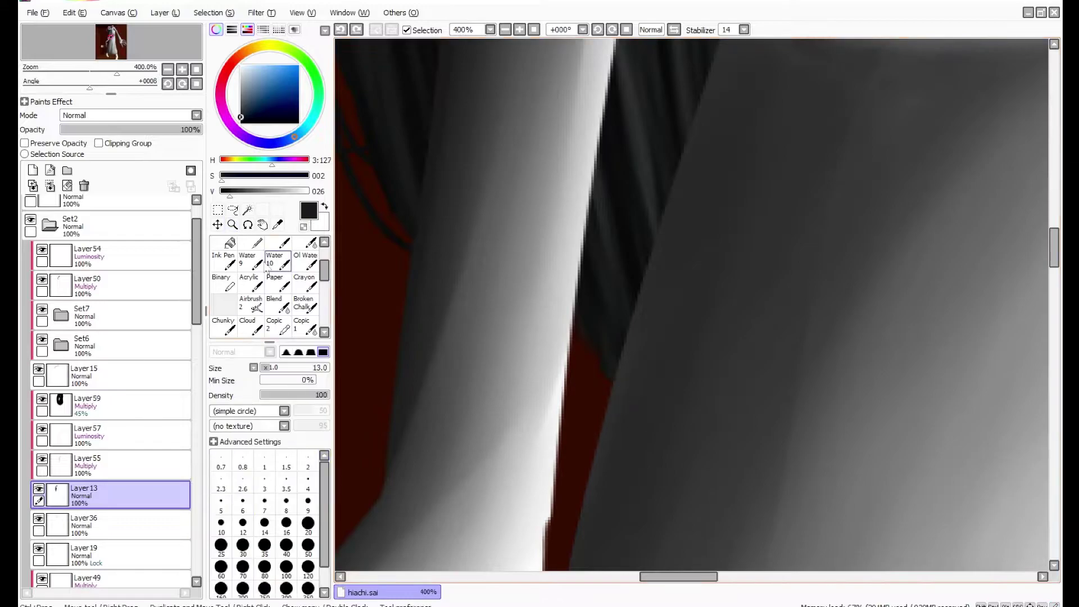
scroll(631, 373, down, 3)
Add a clipped layer above the skin, paint the bangs' dark cast shadow on the face with size 5 Copic 1, and blend with size 7 Oil Water.
key(b)
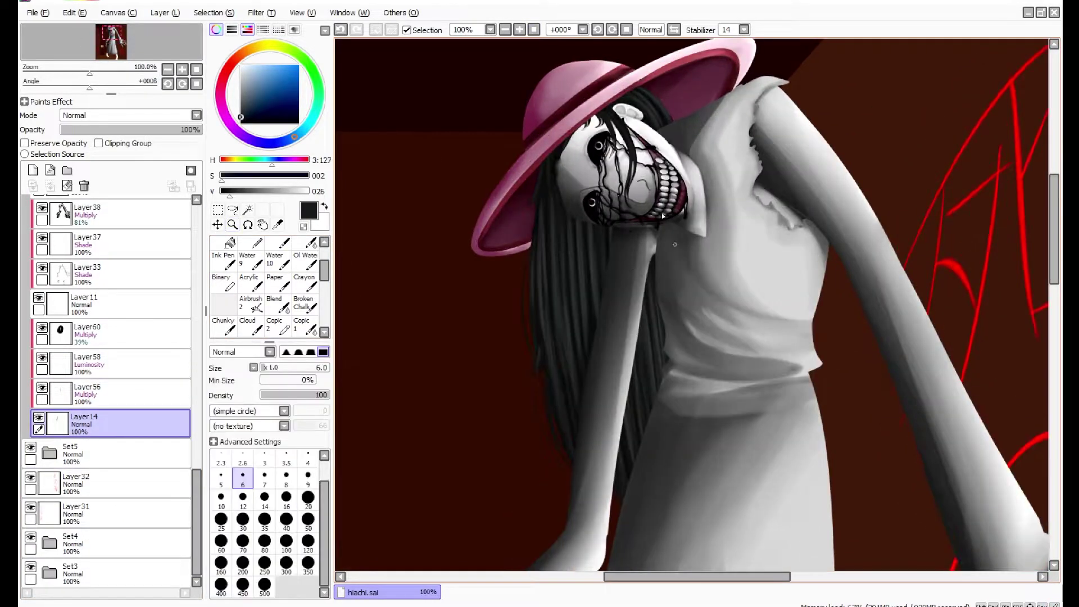
click(33, 169)
click(99, 143)
scroll(647, 185, up, 2)
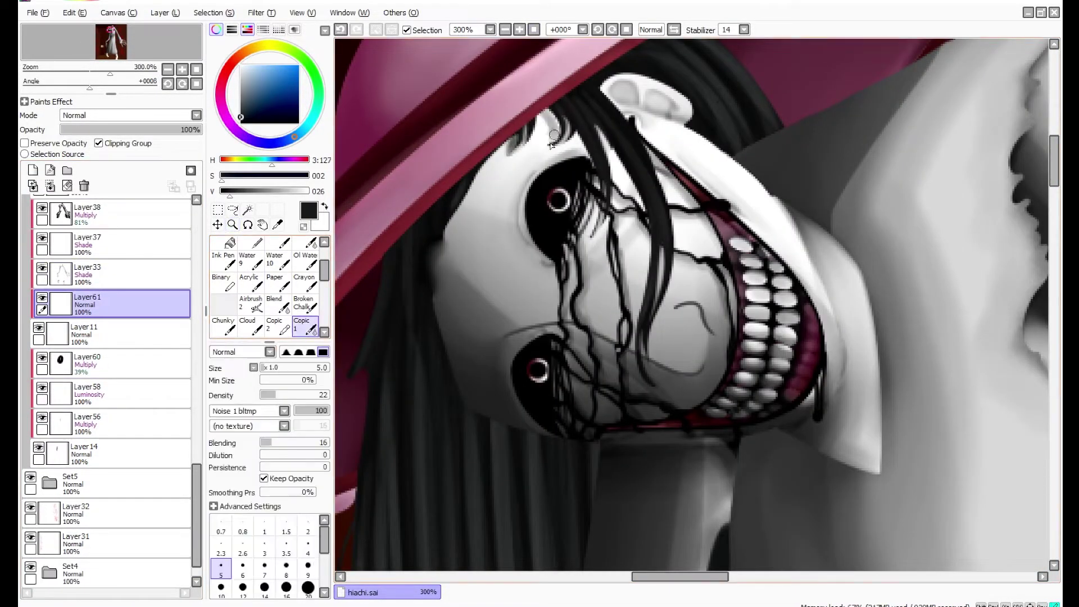
key(n)
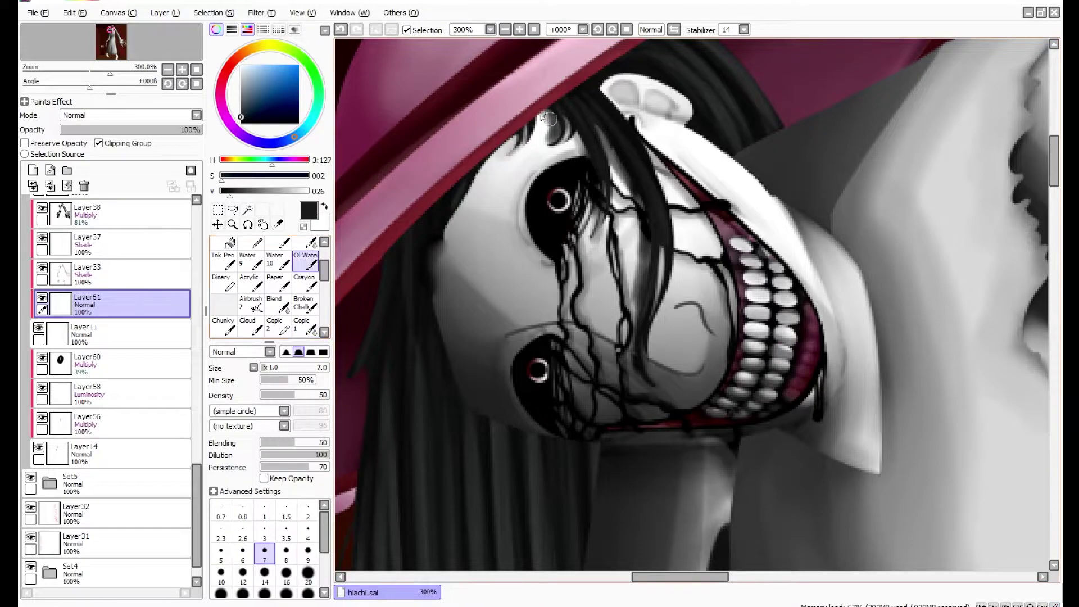
mouse_move(597, 218)
mouse_down()
mouse_move(635, 223)
mouse_move(634, 349)
mouse_up()
scroll(548, 39, down, 4)
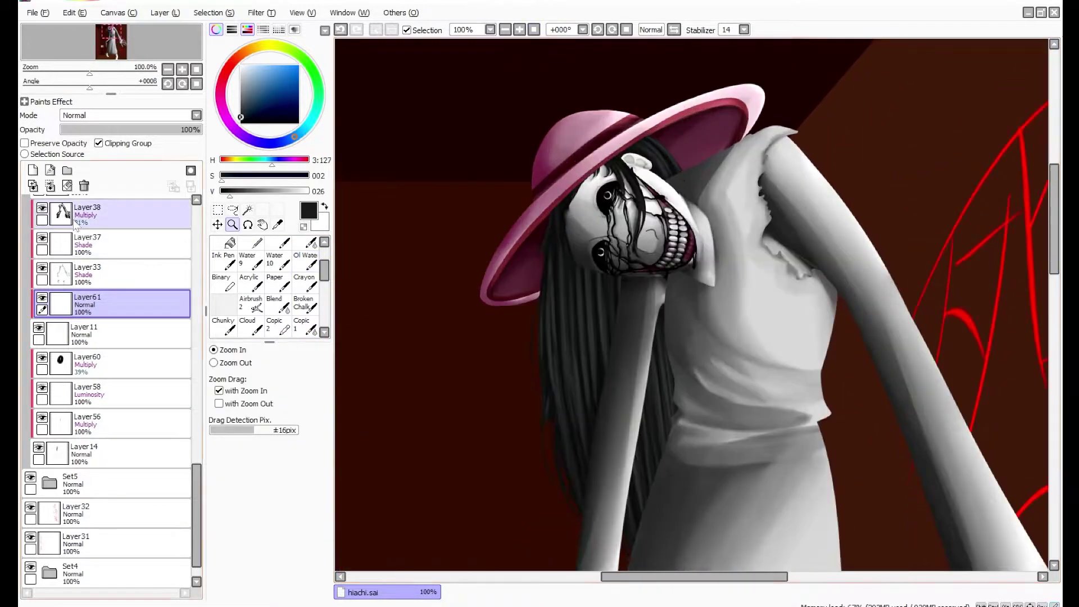
Paint black shadows on both legs below the dress hem on the skin's 81% Multiply layer, and blend them.
scroll(692, 306, up, 1)
drag(860, 391, 864, 562)
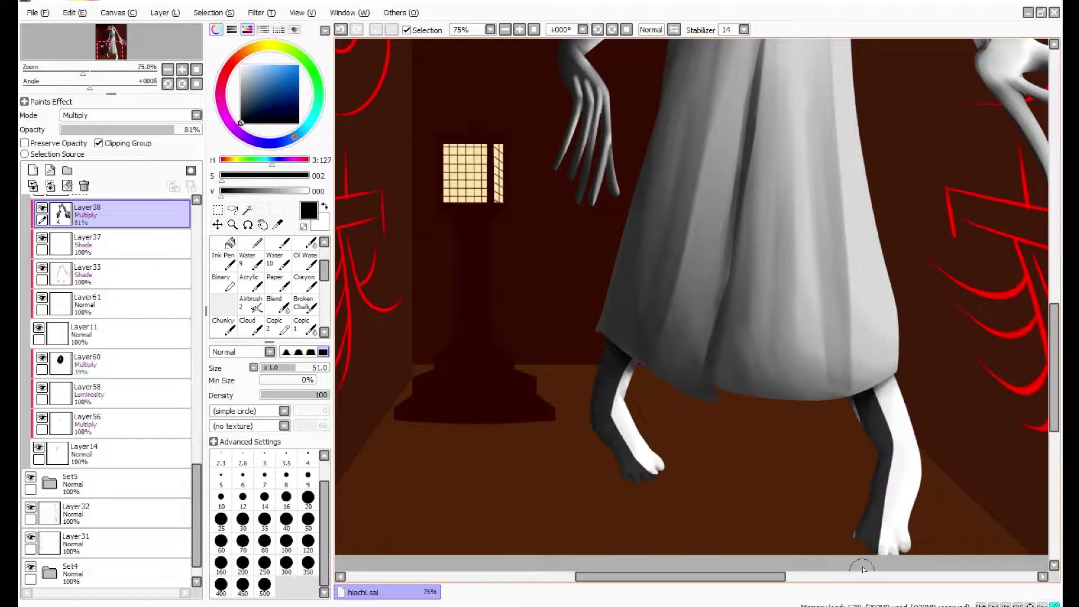
key(b)
drag(622, 363, 641, 482)
drag(894, 353, 895, 532)
Add a clipped layer above Set2, paint black shadow down the figure's far side, soften it with size 250 Blend, and set opacity to 54%.
click(534, 30)
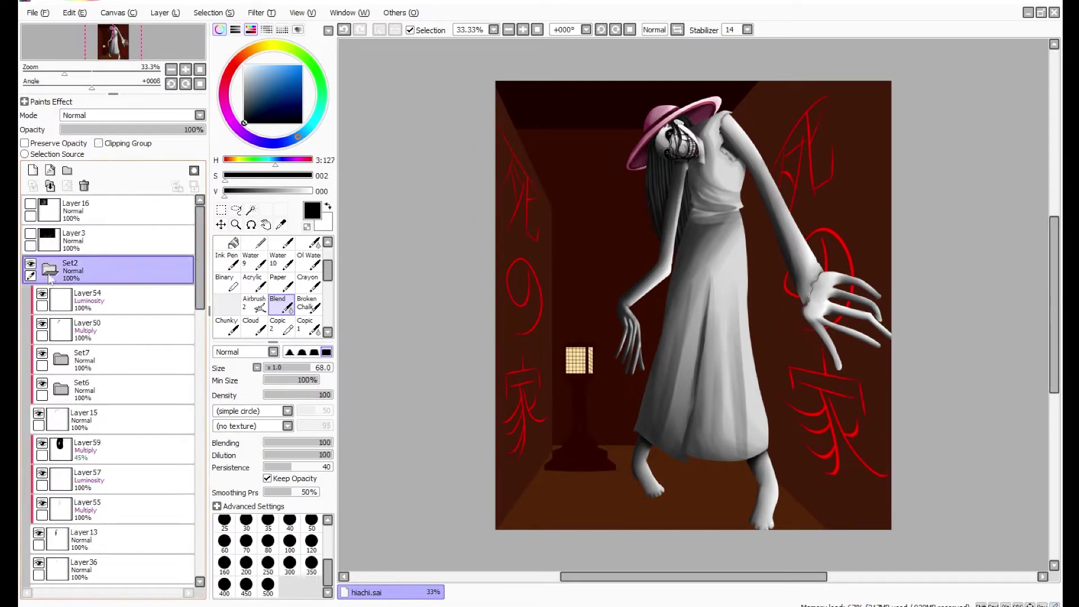
click(106, 270)
key(n)
mouse_move(646, 168)
mouse_down()
mouse_move(642, 141)
mouse_move(656, 174)
mouse_move(674, 484)
mouse_up()
key(b)
drag(694, 135, 707, 290)
drag(703, 404, 646, 337)
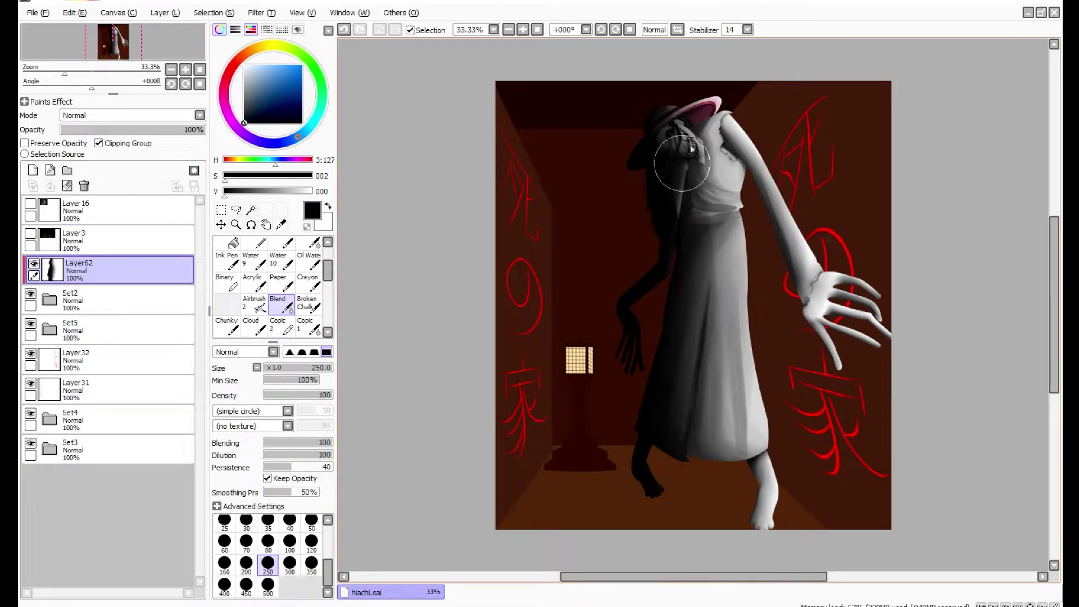
click(127, 130)
click(138, 130)
Add a new layer above the figure's shadow, paint both irises white with a smaller brush, and set the layer to Overlay.
scroll(675, 138, up, 8)
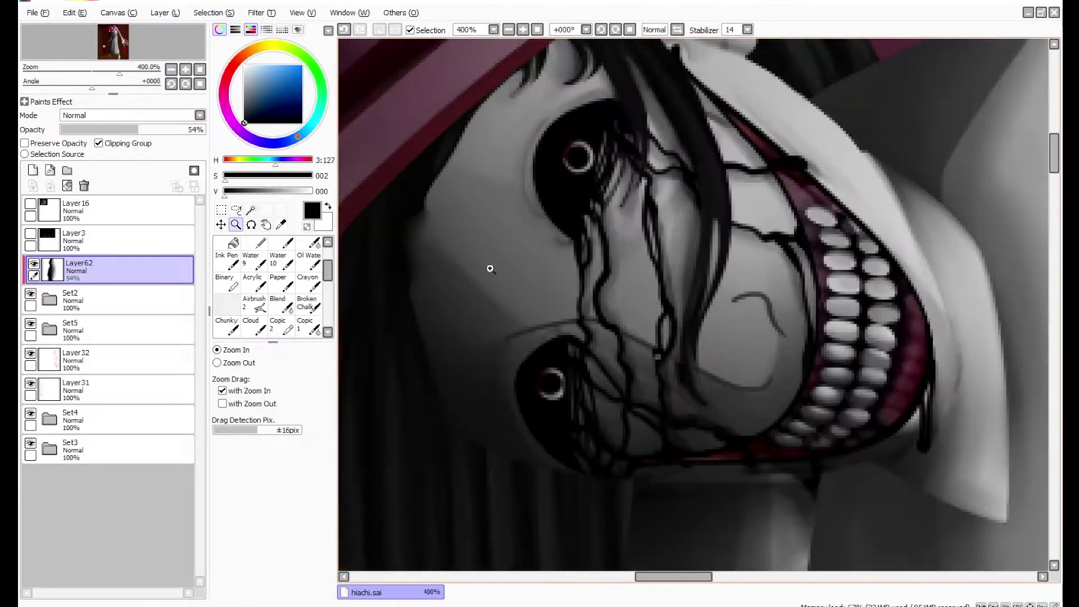
key(n)
click(32, 170)
key(bracketleft)
key(bracketleft)
key(bracketleft)
key(bracketleft)
key(bracketleft)
key(bracketleft)
key(x)
mouse_move(537, 372)
mouse_down()
mouse_move(560, 396)
mouse_move(553, 387)
mouse_up()
drag(570, 152, 581, 160)
click(200, 115)
click(126, 156)
Add a Luminosity layer above the Overlay layer to brighten the eyes in white, and set its opacity to 44%.
scroll(744, 315, down, 8)
scroll(673, 129, up, 7)
key(m)
mouse_move(514, 97)
mouse_down()
mouse_move(650, 217)
mouse_move(730, 440)
mouse_up()
click(33, 171)
click(199, 115)
click(126, 167)
key(b)
drag(129, 130, 124, 130)
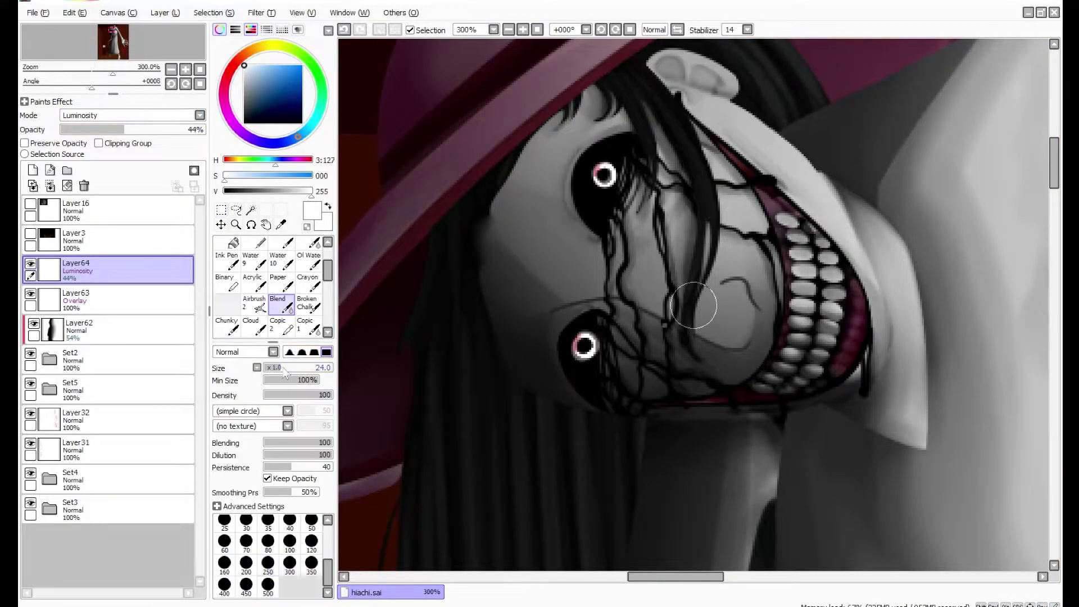
scroll(568, 67, down, 7)
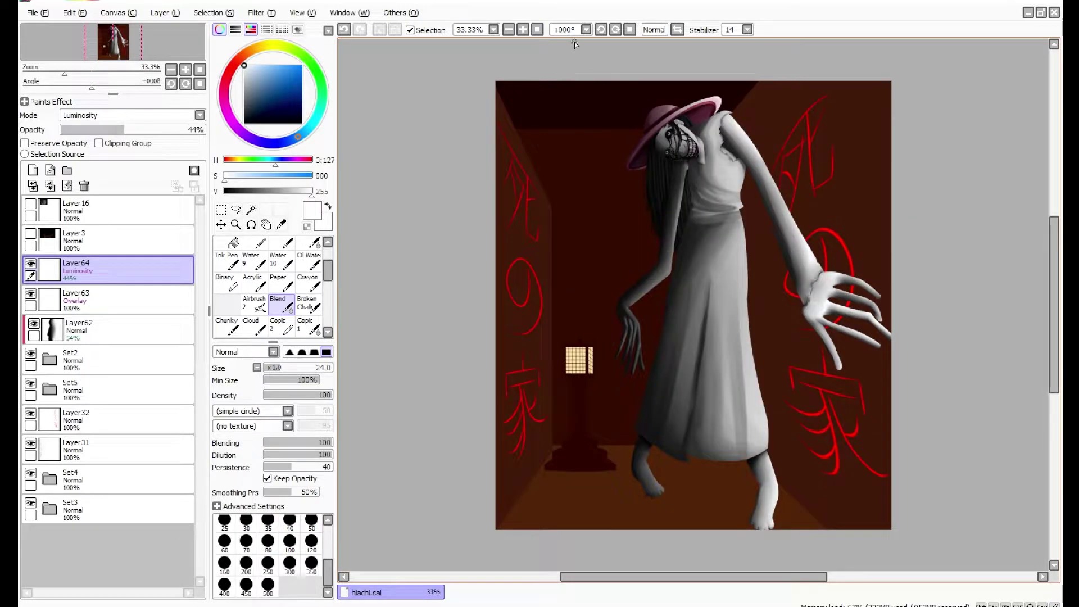
key(Down)
key(Down)
key(ctrl+space)
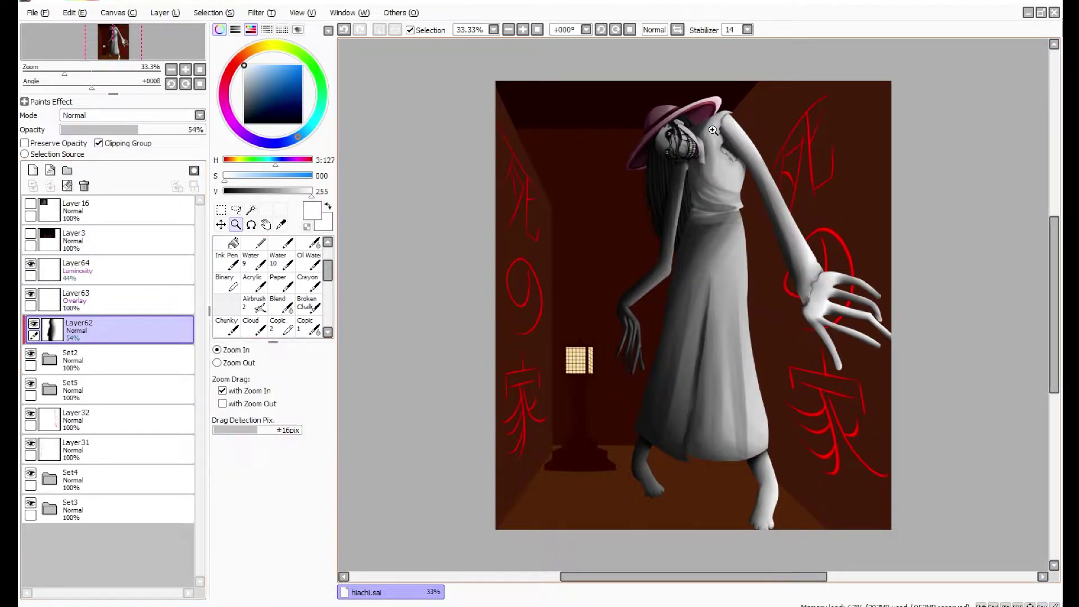
Move the red wall-writing layer into Set4 and merge it down into the side walls layer.
click(30, 473)
click(30, 473)
click(50, 479)
drag(30, 444, 53, 449)
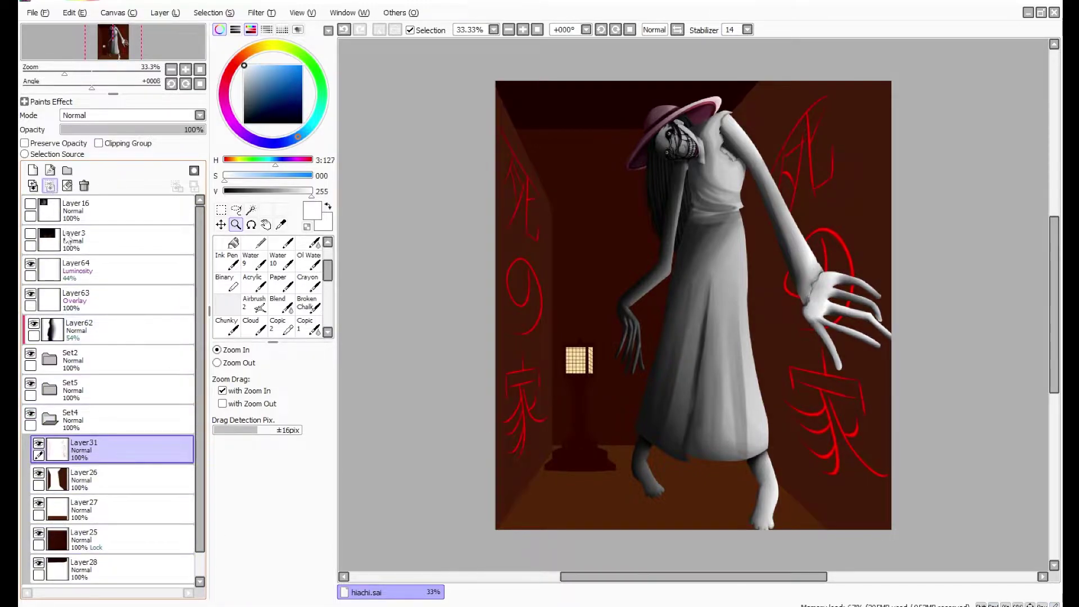
click(83, 186)
Add a clipped layer above the ceiling, shade it in black with size 100 Copic 1, and blend with size 250 Oil Water.
click(32, 170)
click(99, 142)
click(251, 122)
click(309, 324)
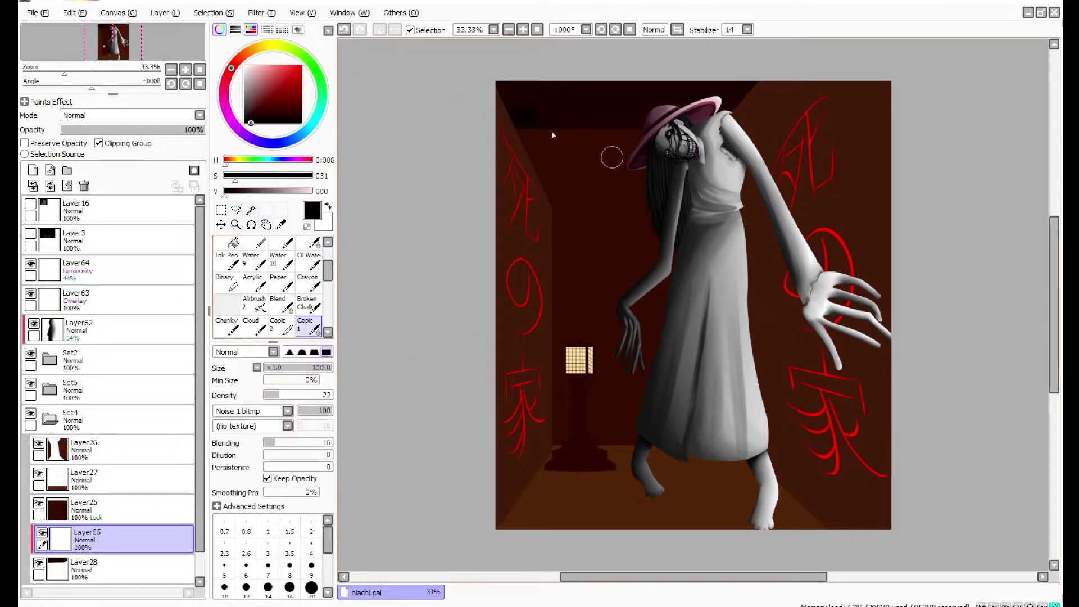
click(309, 258)
drag(292, 372, 332, 371)
Add a clipped Multiply layer above the back wall, sample its dark red-brown, and paint shadows across it with size 100 Copic 1.
click(39, 506)
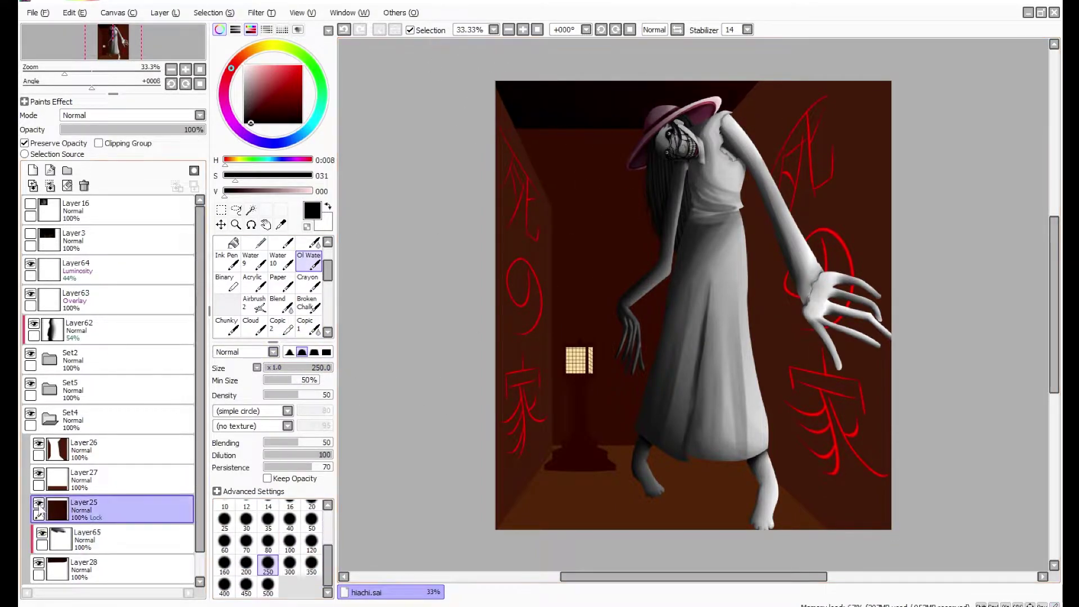
click(33, 169)
click(99, 142)
alt+click(548, 197)
click(129, 114)
click(129, 135)
click(309, 324)
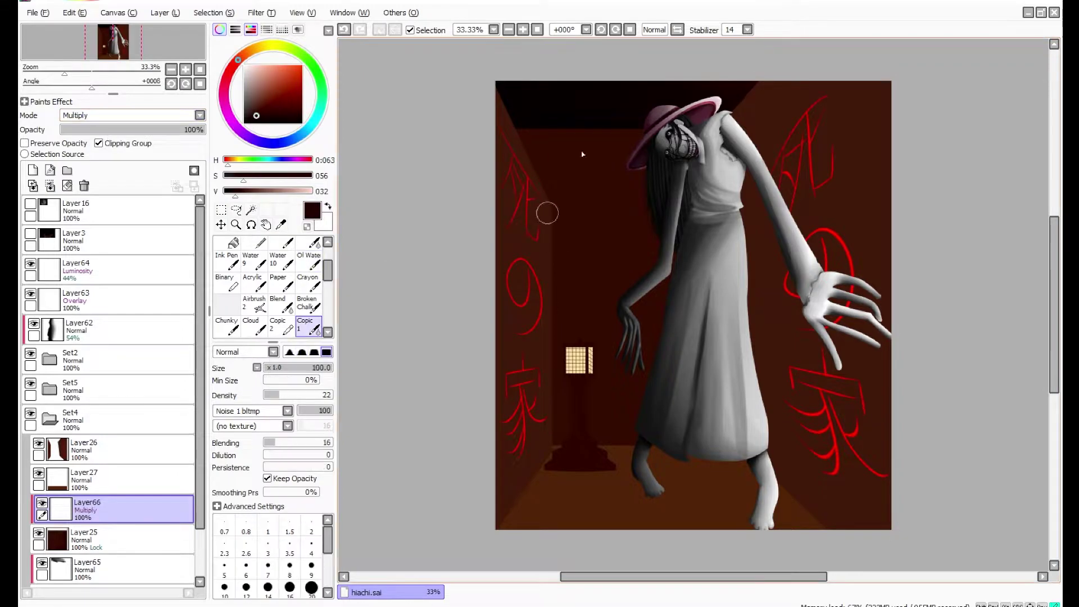
drag(599, 227, 531, 169)
mouse_move(619, 404)
mouse_down()
mouse_move(540, 317)
mouse_move(581, 425)
mouse_up()
Blend the back wall's shadows with size 250 Oil Water and the size 44 Blend brush.
click(309, 261)
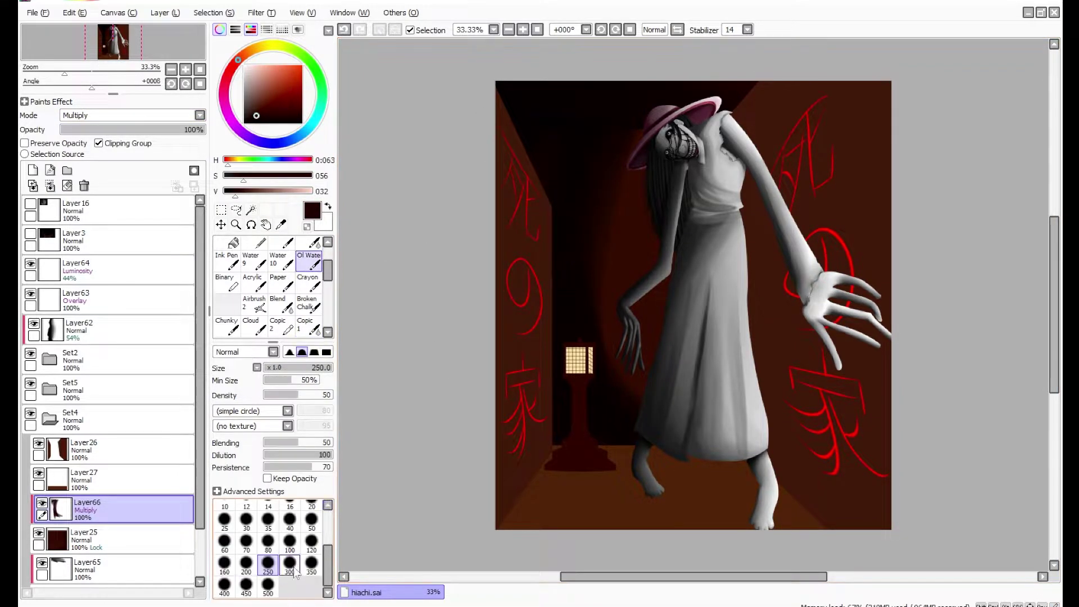
key(e)
key(b)
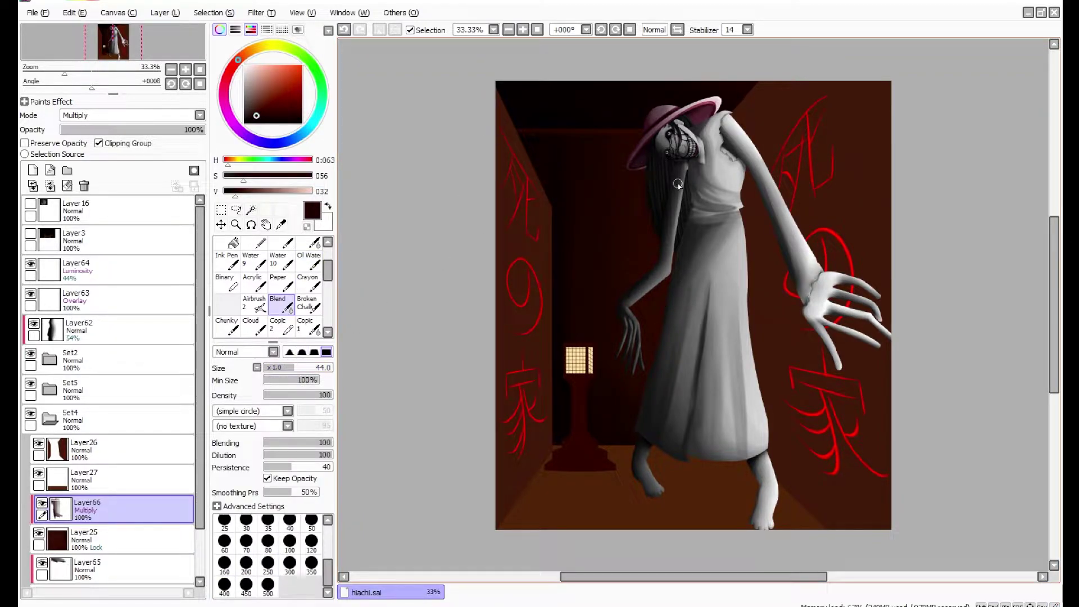
Add a clipped Multiply layer above the floor, sample its brown, and paint the figure's cast shadow with size 78 Copic 1.
key(ctrl+shift+n)
alt+click(540, 474)
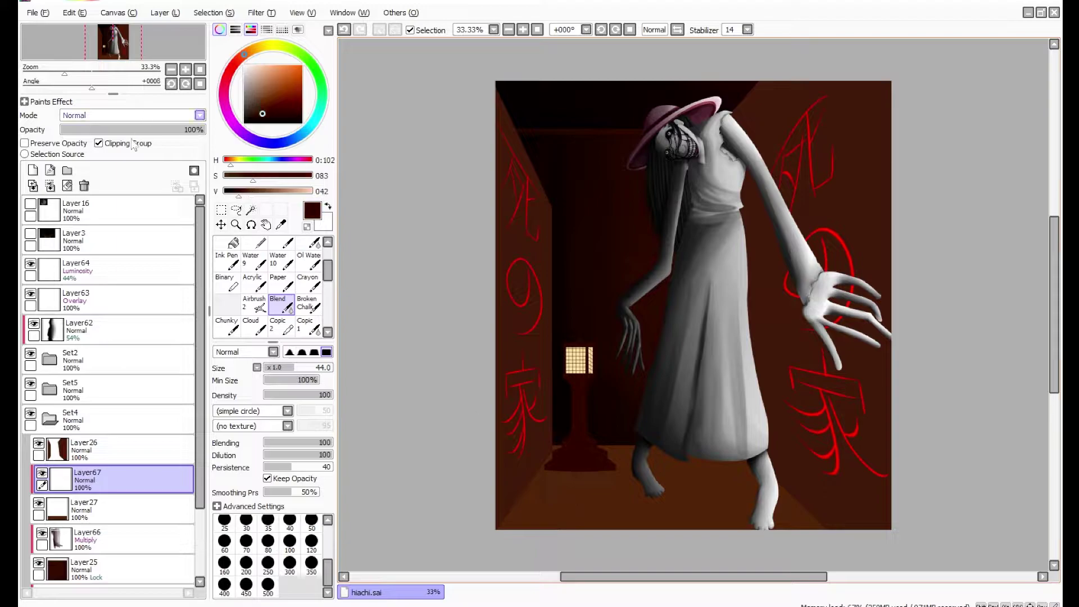
key(Down)
click(313, 326)
drag(752, 513, 697, 424)
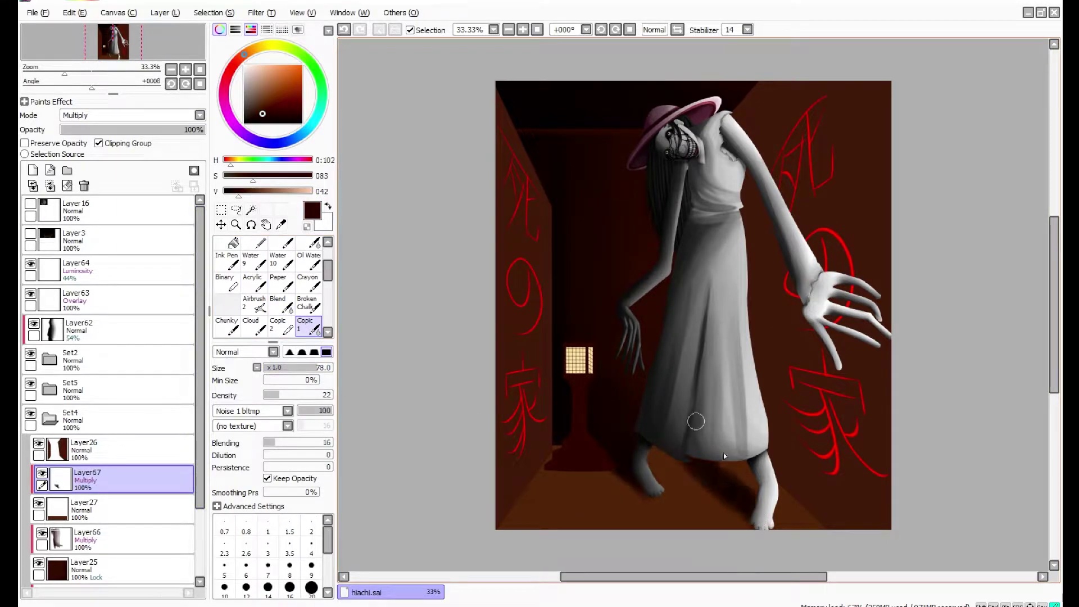
Move the lantern in Set5 to the painting's lower right beneath the outstretched hand, enlarge it, and flip it horizontally.
click(107, 389)
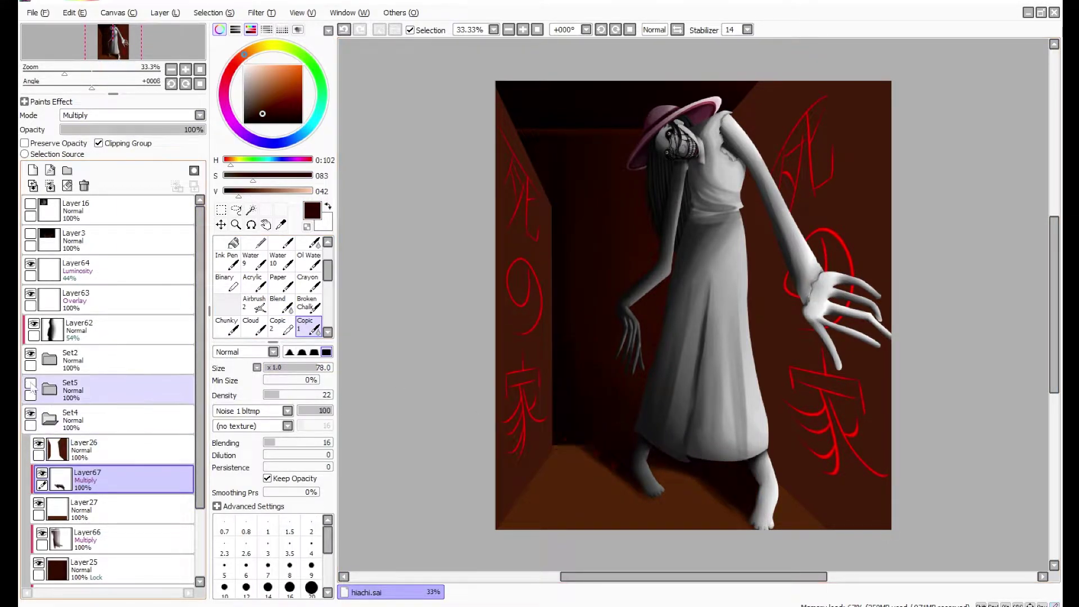
click(221, 224)
drag(594, 398, 836, 467)
key(ctrl+t)
click(273, 494)
click(235, 446)
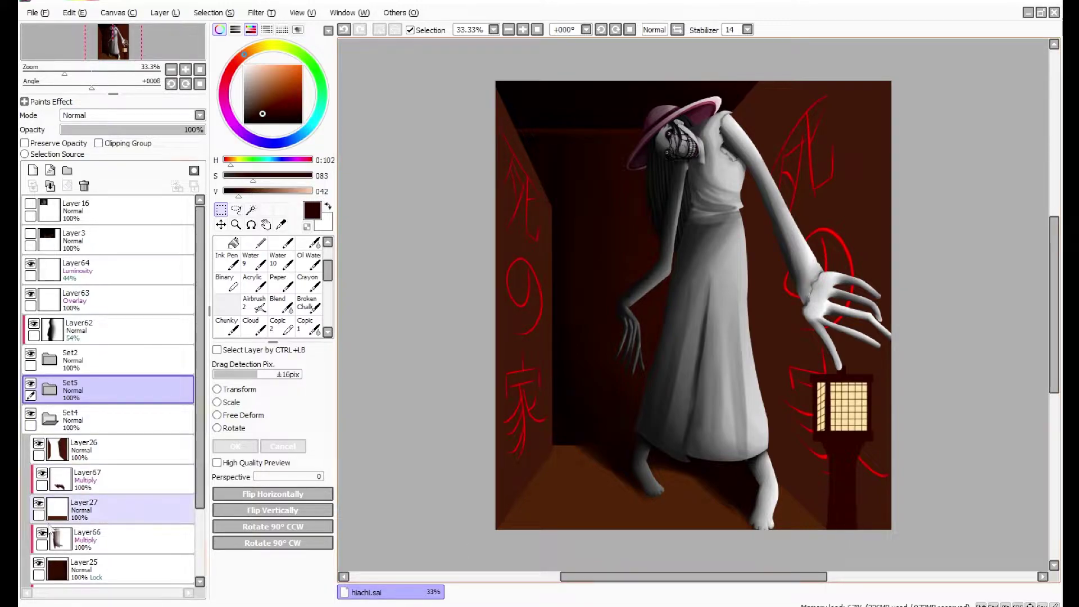
Add a second clipped Multiply layer on the back wall, deepen the shadow behind the figure with size 78 Copic 1, and blend with size 250 Oil Water.
click(112, 539)
click(32, 170)
click(99, 143)
key(Down)
click(308, 325)
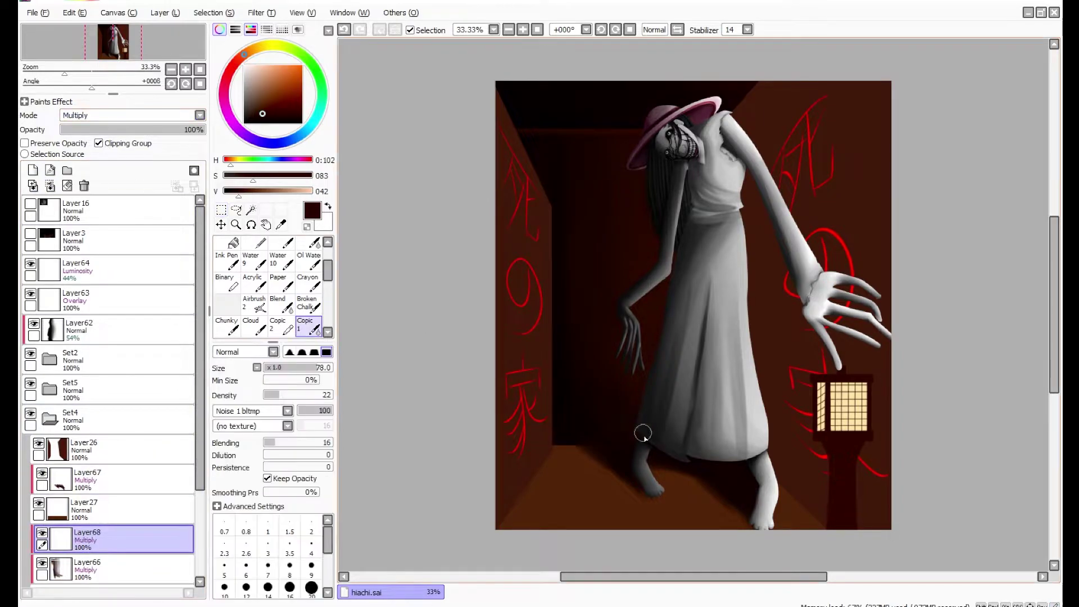
alt+click(594, 404)
mouse_move(594, 404)
mouse_down()
mouse_move(557, 291)
mouse_move(598, 237)
mouse_up()
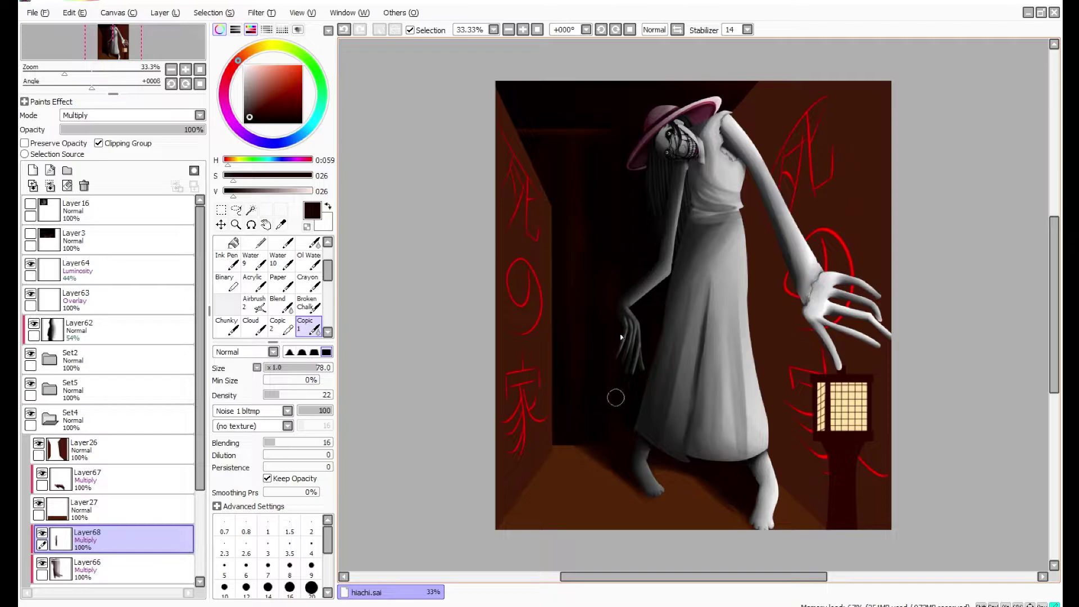
click(309, 259)
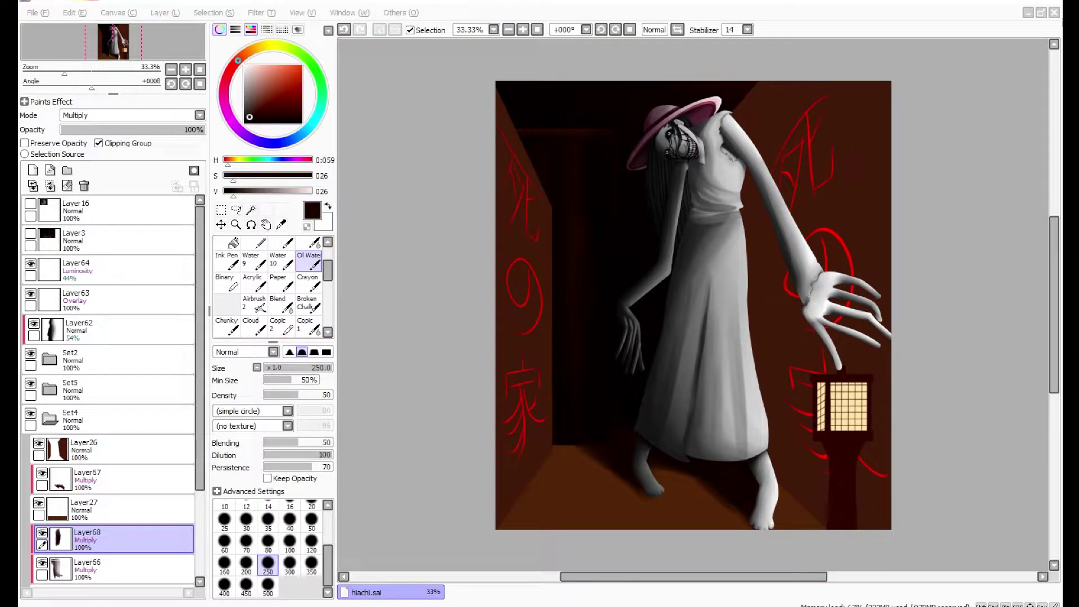
Extend the figure's cast shadow on the floor's Multiply layer with size 78 Copic 1, blending it with Oil Water.
click(88, 478)
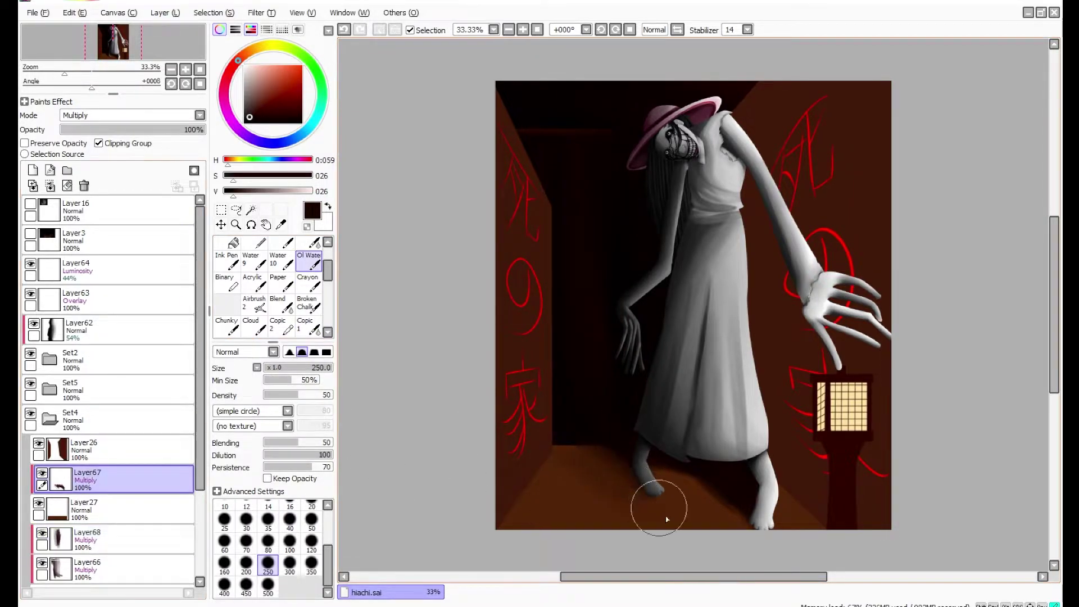
key(b)
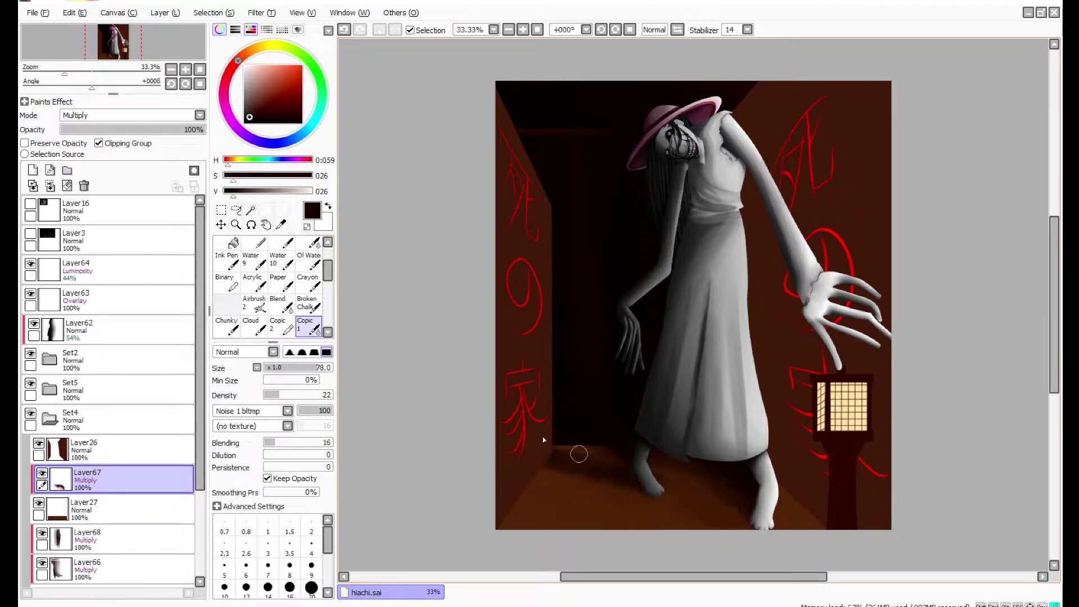
key(n)
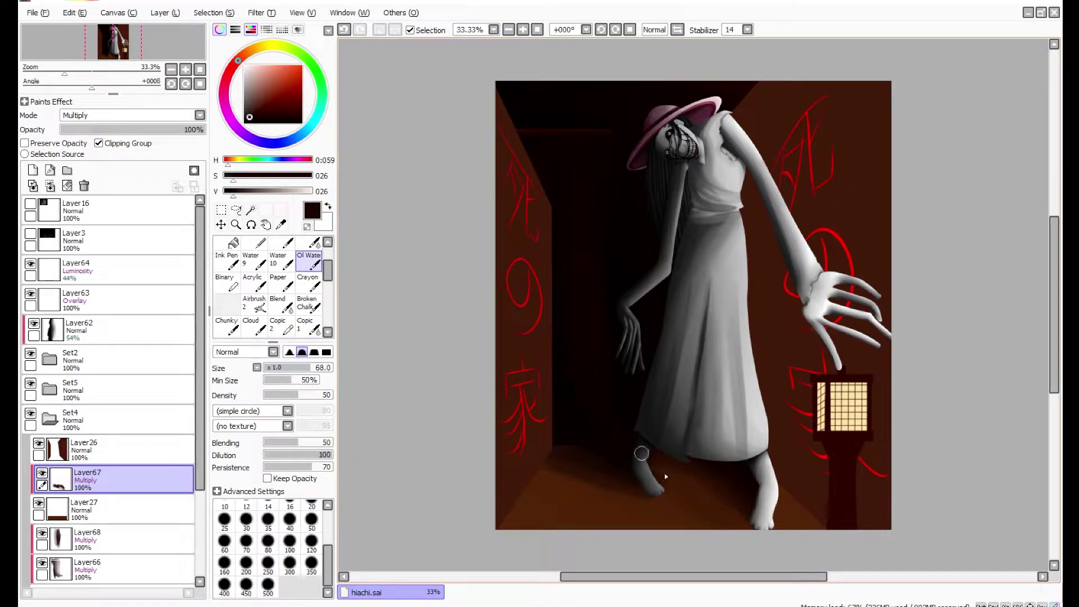
Add a clipped Multiply layer above the side walls, paint shadows on both with size 98 Copic 1, and blend with size 250 Oil Water.
key(ctrl+shift+n)
key(b)
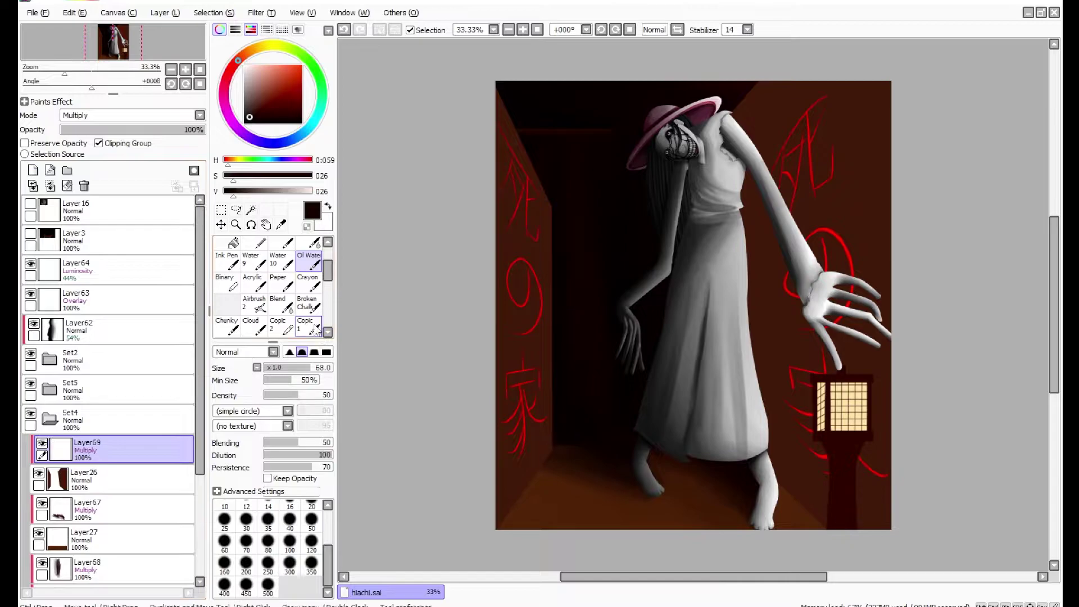
mouse_move(497, 136)
mouse_down()
mouse_move(584, 229)
mouse_move(511, 242)
mouse_move(543, 278)
mouse_up()
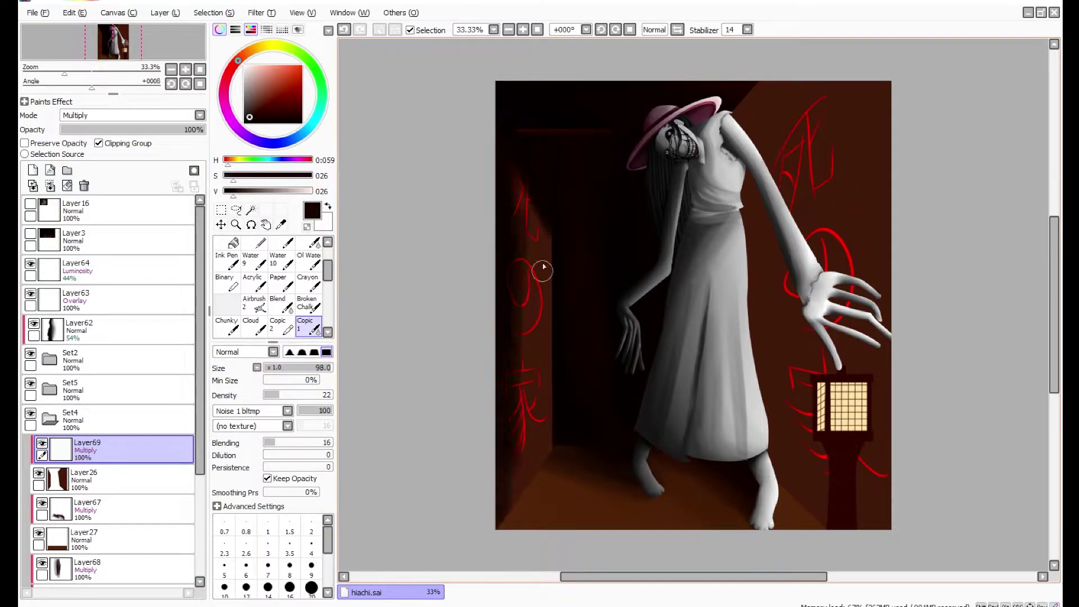
mouse_move(520, 186)
mouse_down()
mouse_move(541, 226)
mouse_move(513, 459)
mouse_move(546, 492)
mouse_move(513, 523)
mouse_up()
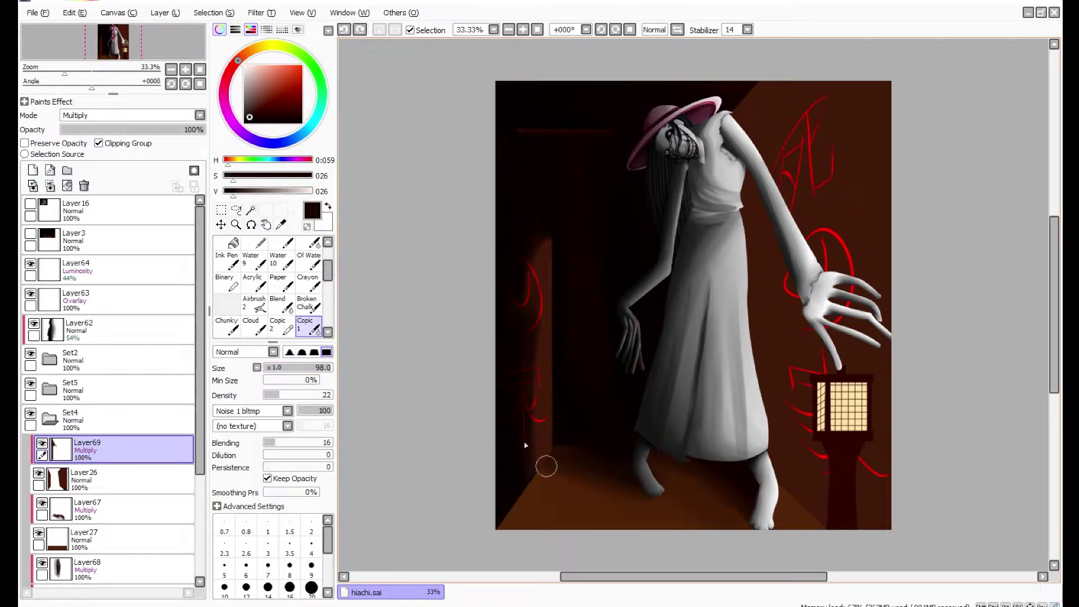
mouse_move(752, 94)
mouse_down()
mouse_move(789, 267)
mouse_move(812, 304)
mouse_up()
drag(742, 220, 779, 495)
click(308, 260)
drag(543, 217, 536, 422)
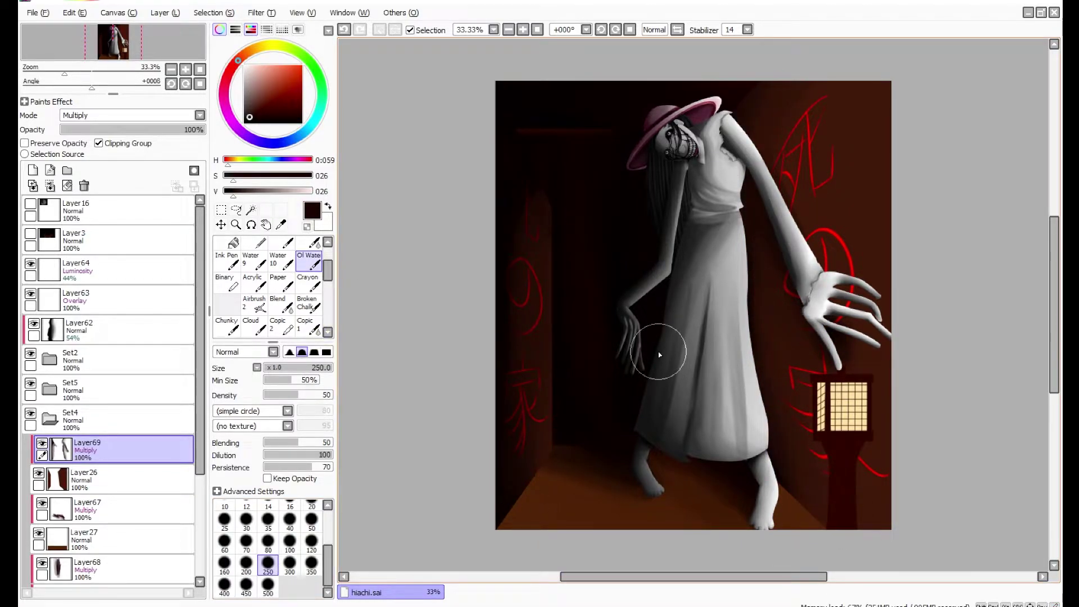
Shade the outer edge of the right wall with size 37 Copic 1 and a rectangular selection, then clear the selection.
click(308, 325)
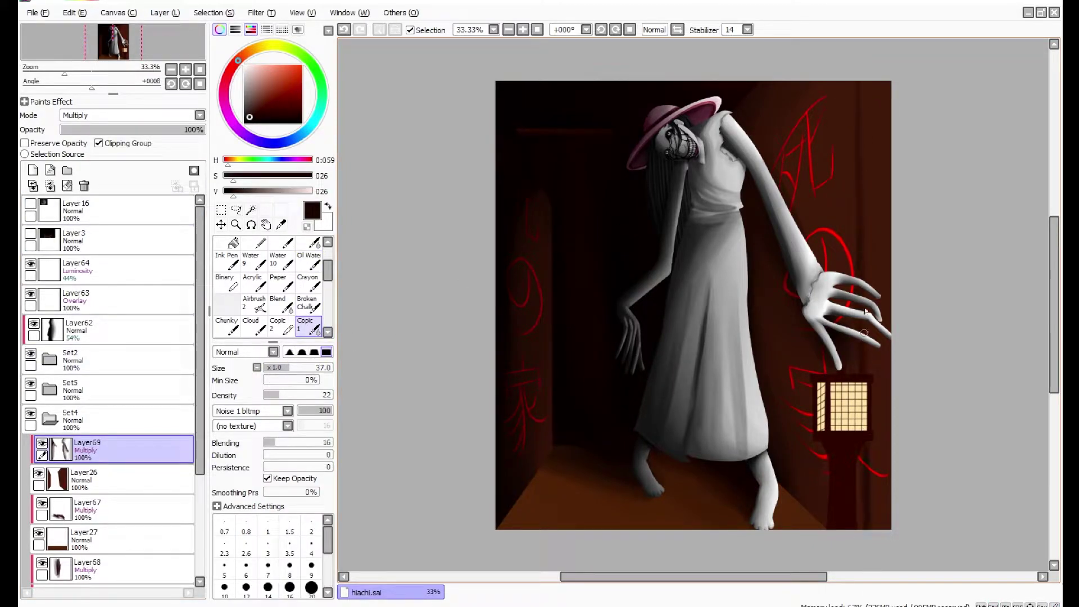
click(221, 224)
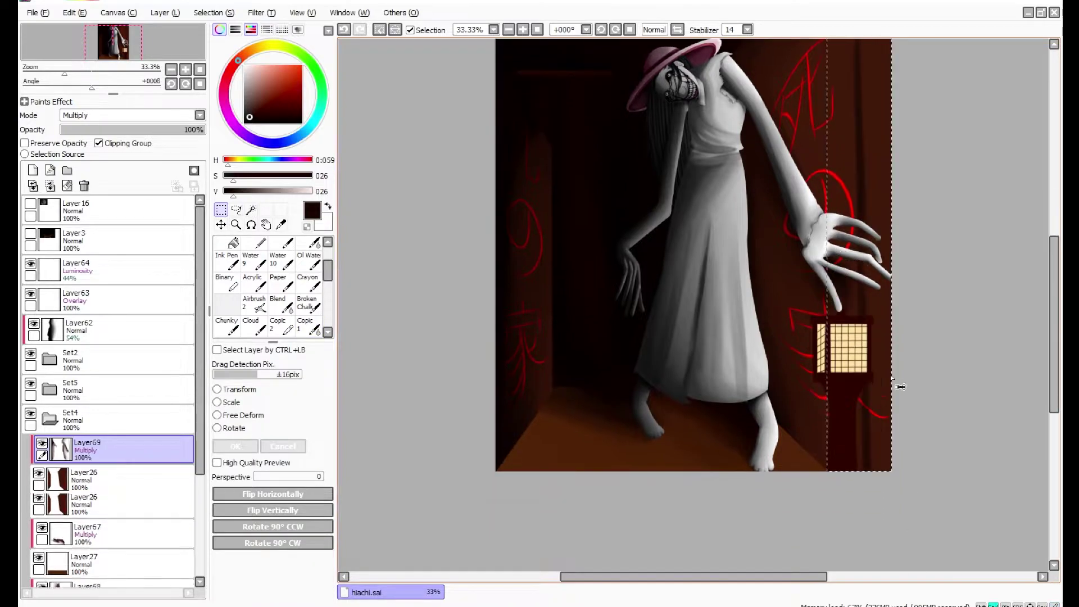
click(237, 225)
scroll(270, 286, up, 3)
click(308, 311)
click(315, 274)
drag(810, 332, 804, 500)
key(ctrl)
key(ctrl)
drag(1002, 368, 1005, 369)
scroll(1004, 369, down, 2)
key(ctrl+d)
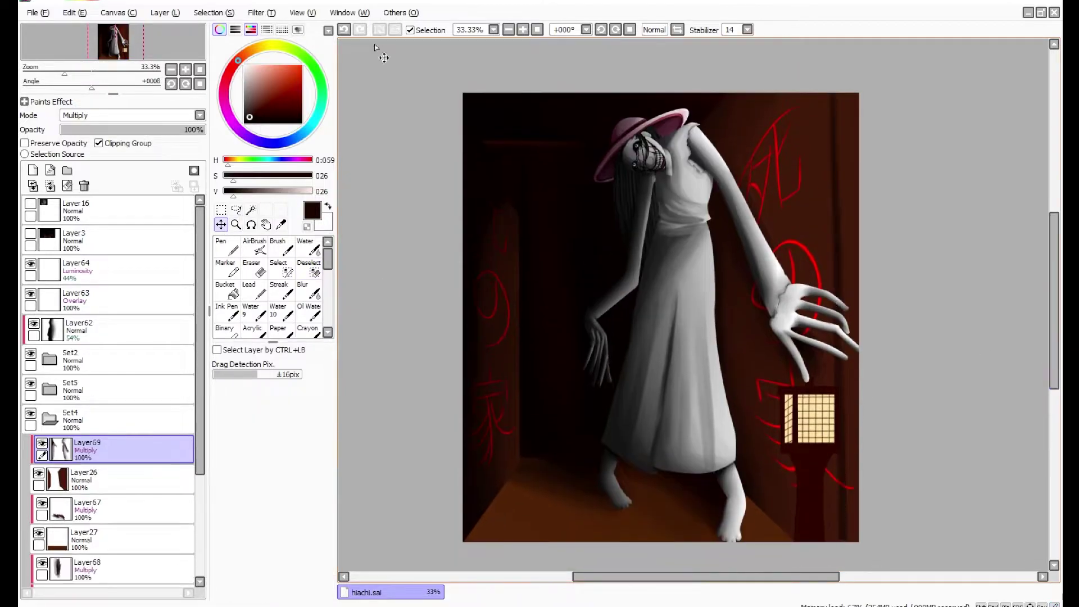
On the side-wall layer, lasso the red stroke to the right of the lantern post.
ctrl+click(862, 473)
click(221, 209)
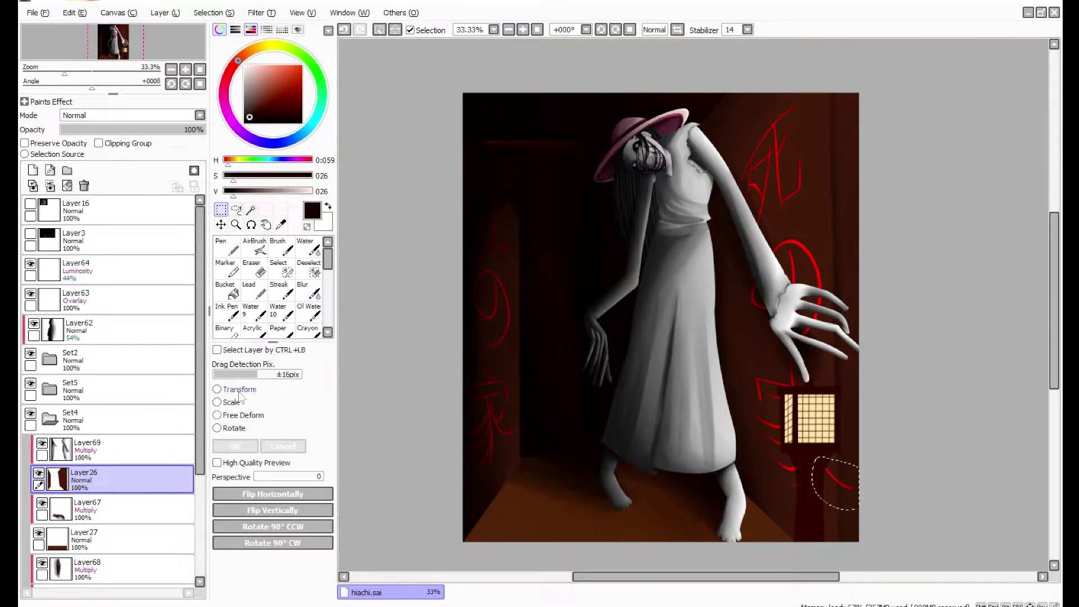
click(217, 415)
drag(858, 510, 837, 505)
click(283, 446)
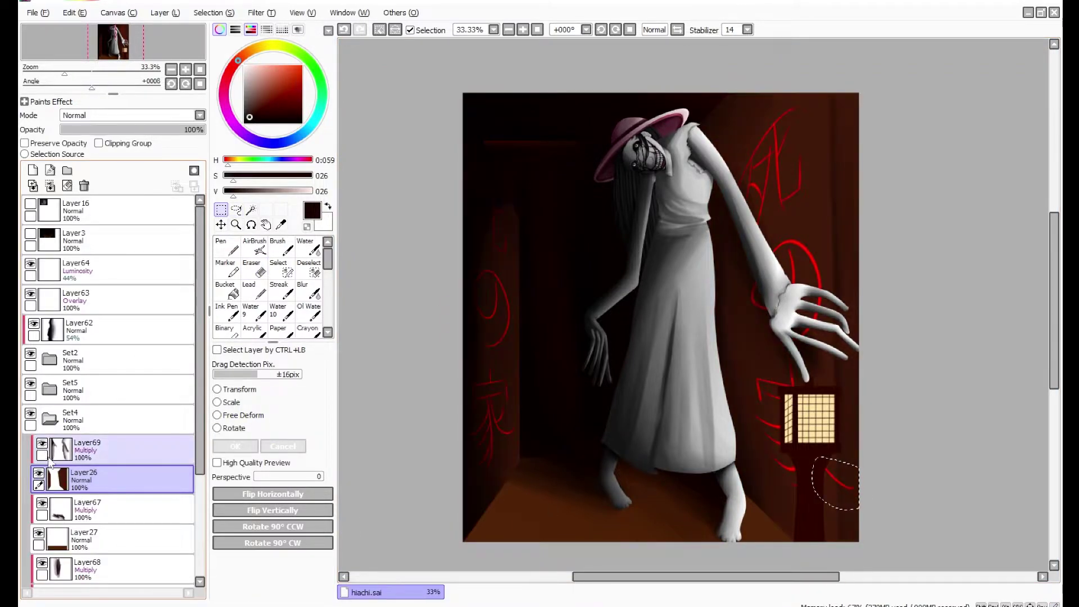
Shrink the lassoed red stroke toward the lantern post with Free Deform and patch the wall with its sampled brown using the size 56 Pen.
scroll(838, 495, up, 3)
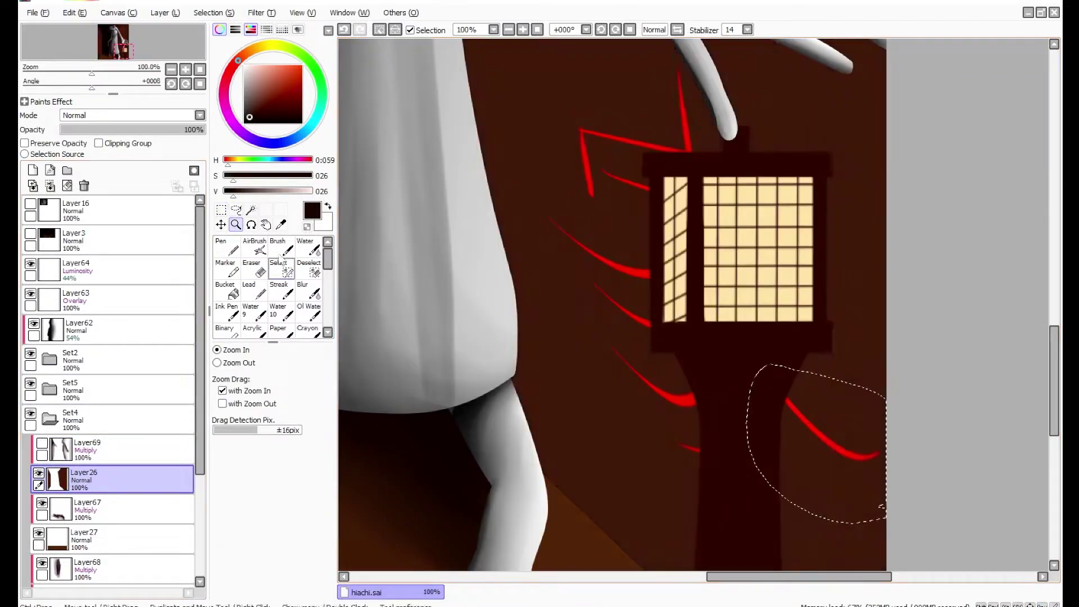
click(217, 415)
drag(887, 524, 805, 490)
key(Return)
key(ctrl+d)
key(n)
alt+click(827, 453)
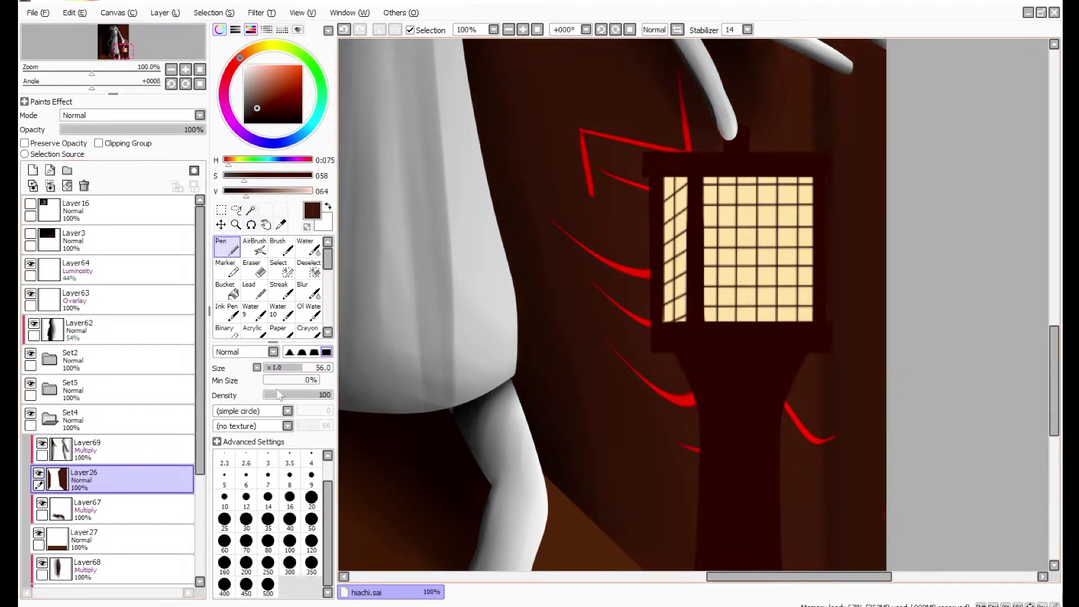
Add a new clipped layer, move it below the side-wall layer onto the floor group, and darken the brown to V 048.
scroll(573, 214, down, 3)
click(33, 170)
click(107, 144)
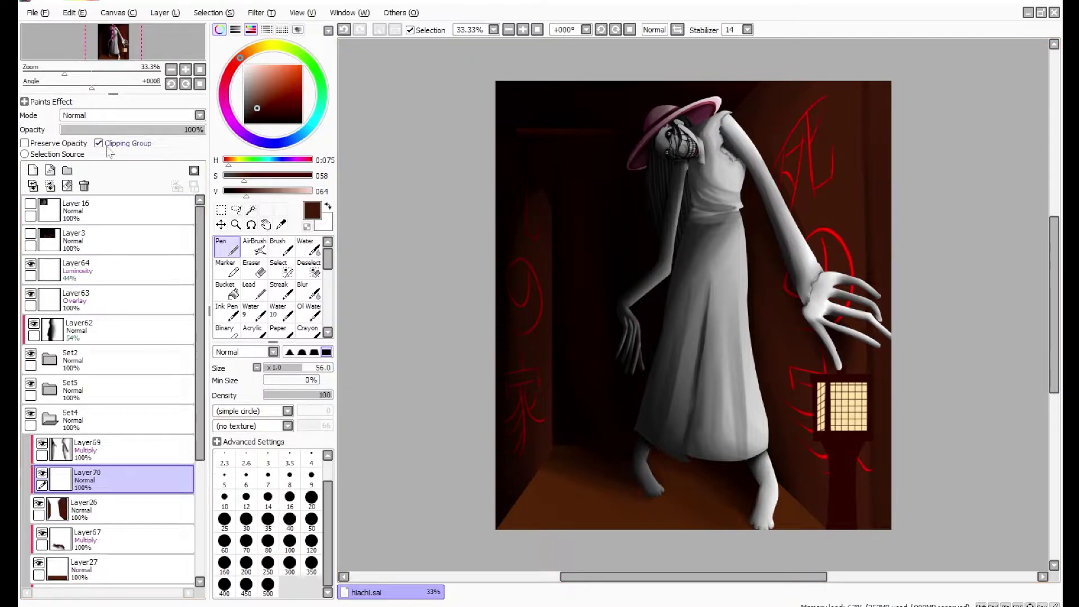
drag(248, 201, 241, 200)
drag(107, 480, 107, 520)
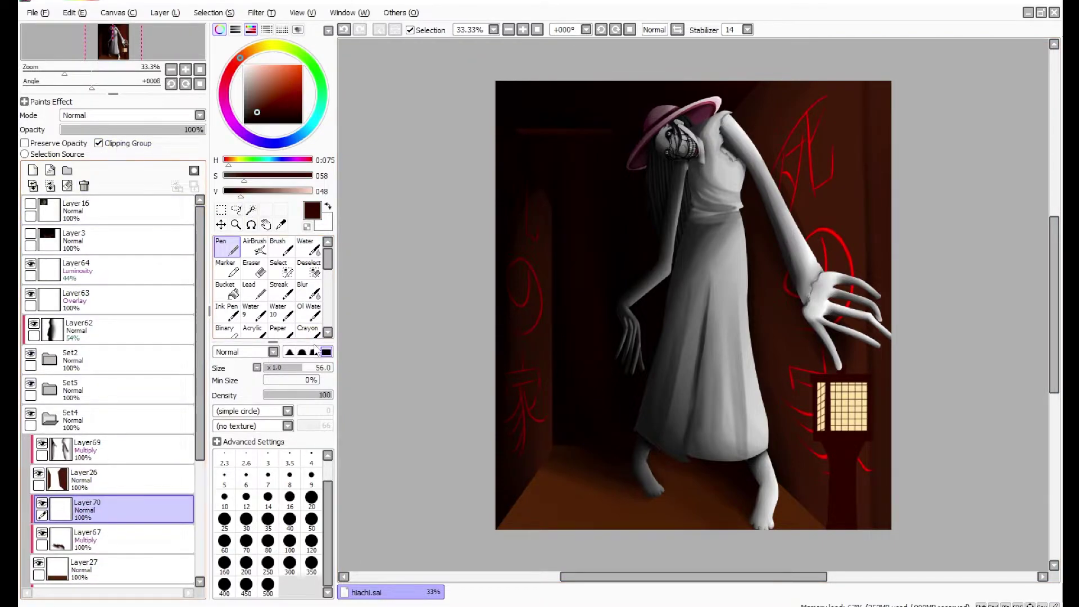
Set the new floor layer to Multiply and deepen the floor and side-wall shadows with size 69 Copic 1, blending with size 250 Oil Water.
click(309, 307)
scroll(329, 334, down, 2)
click(305, 328)
scroll(129, 115, down, 1)
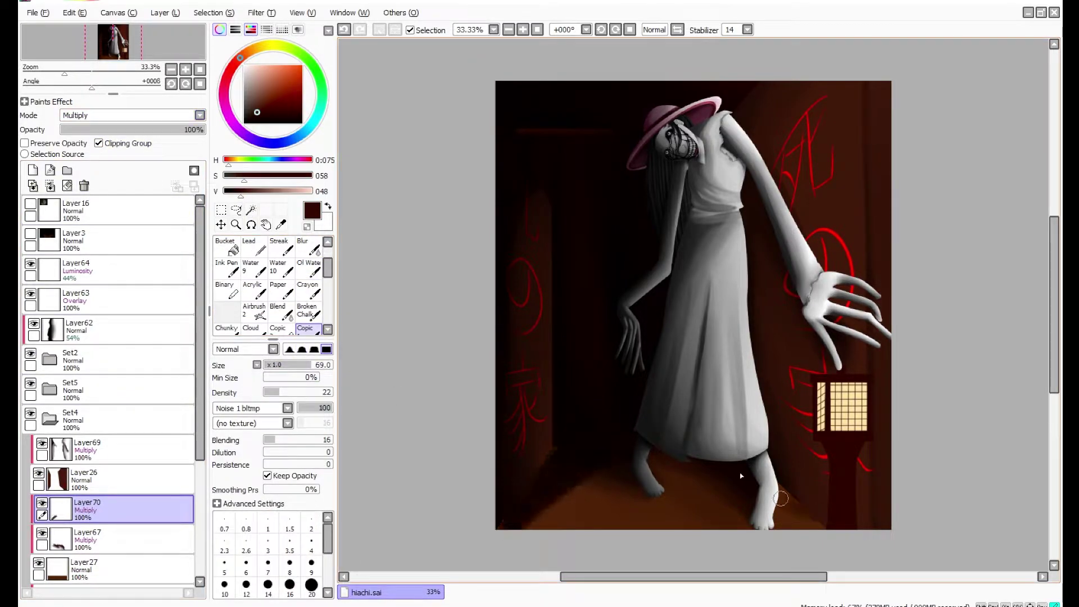
click(87, 450)
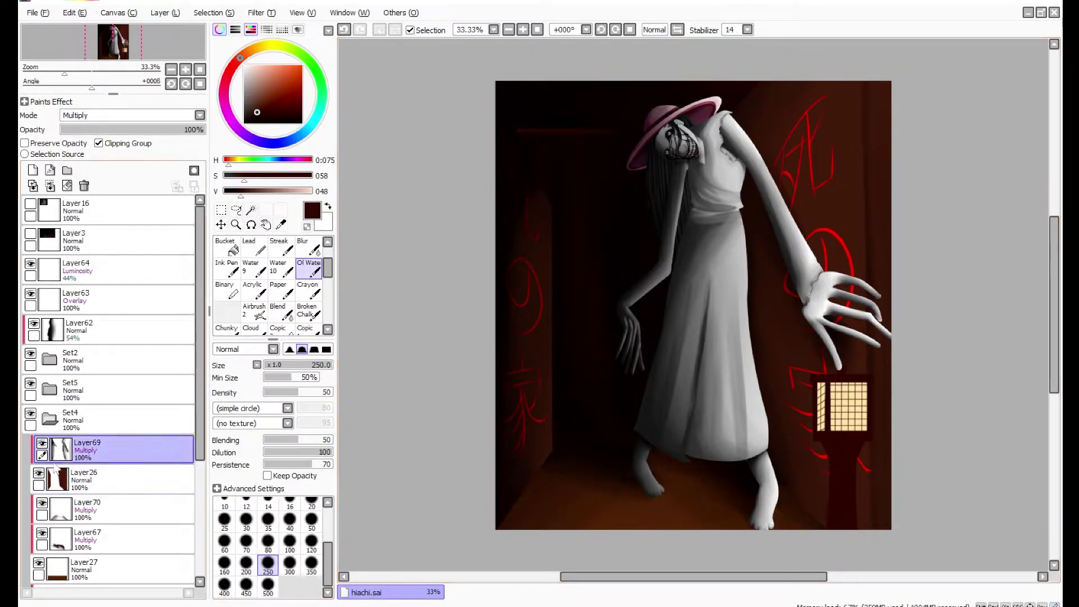
key(b)
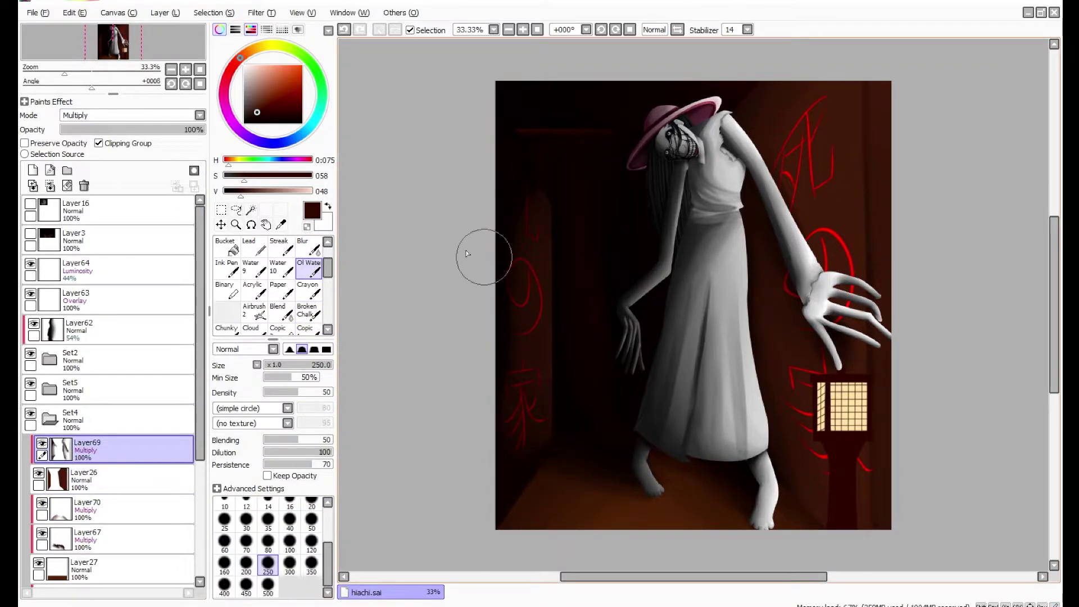
Add a clipped layer above the side-wall shadows and trace the left wall's characters in bright red with the size 27 Pen.
key(ctrl+shift+n)
key(n)
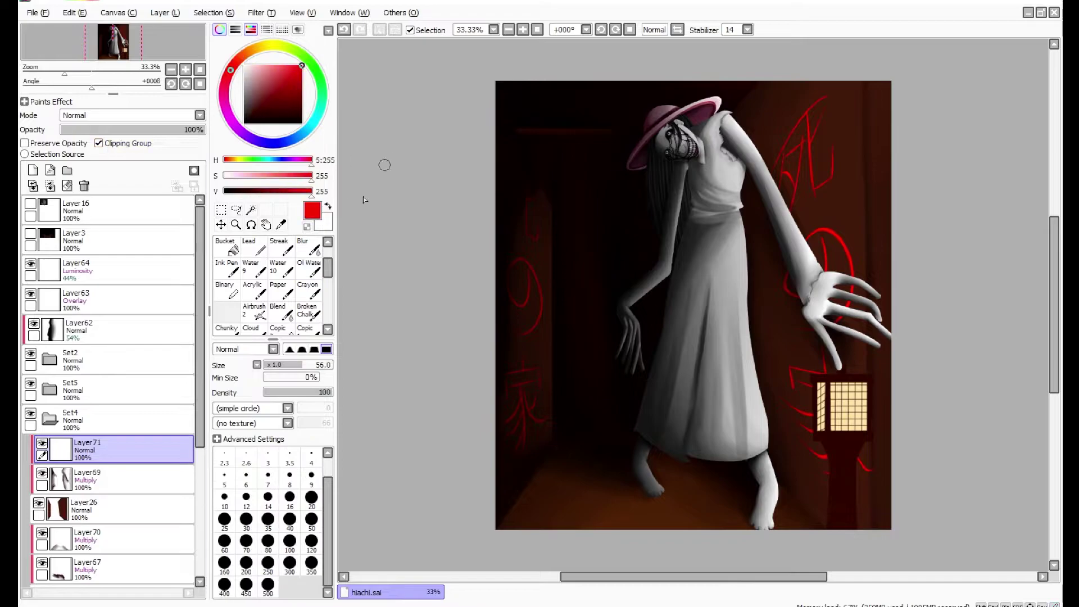
click(225, 497)
scroll(496, 121, up, 1)
drag(284, 372, 288, 372)
drag(501, 119, 566, 222)
drag(520, 160, 506, 215)
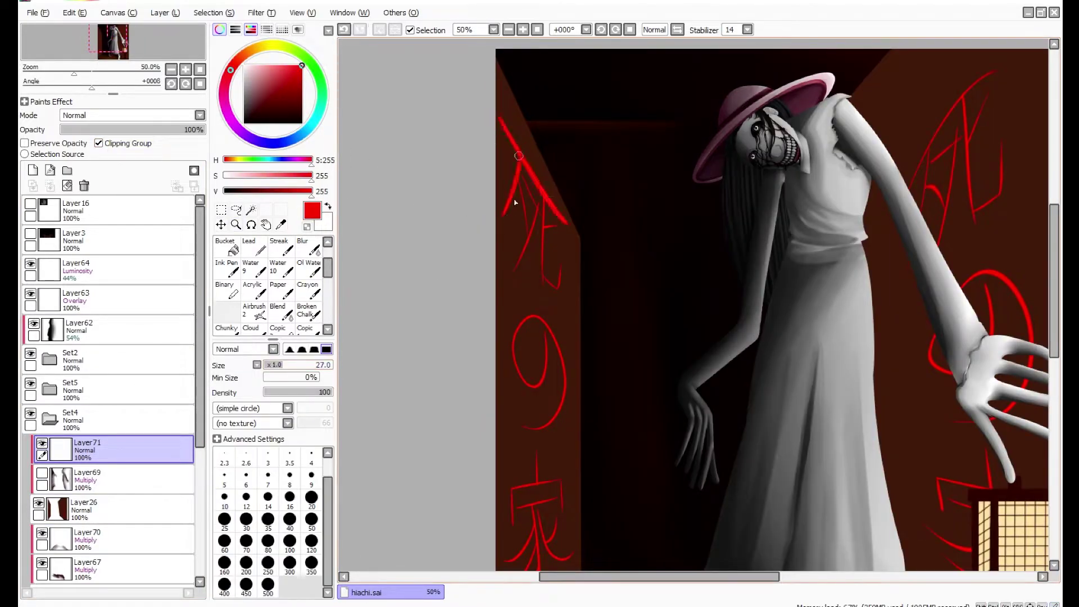
scroll(549, 129, down, 3)
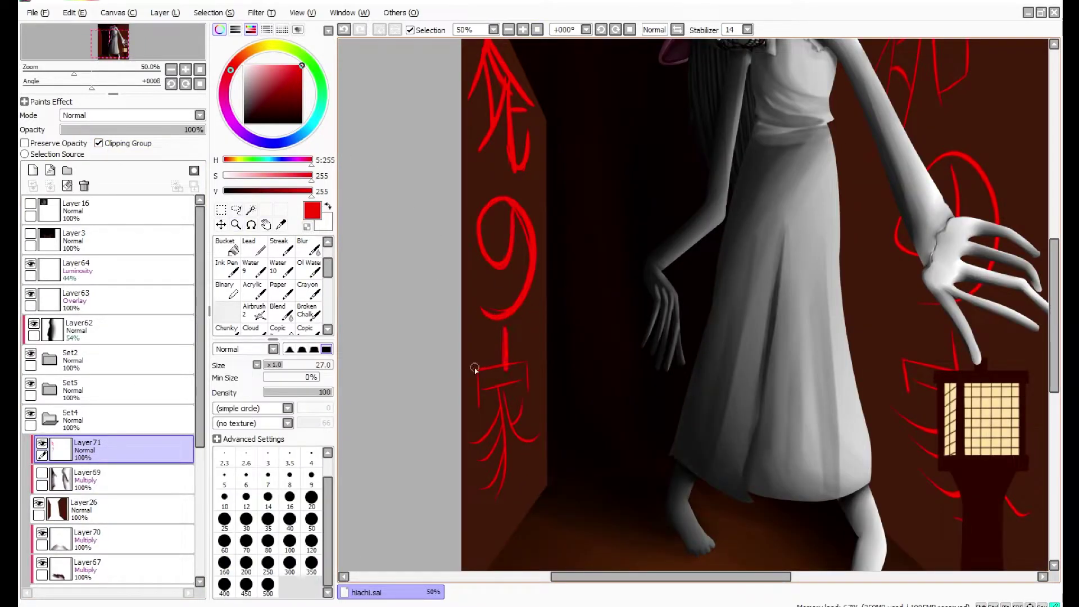
Trace the right wall's characters behind the arm and lantern in bright red with the size 27 Pen.
click(537, 29)
drag(807, 111, 843, 205)
scroll(707, 394, down, 2)
scroll(706, 393, right, 3)
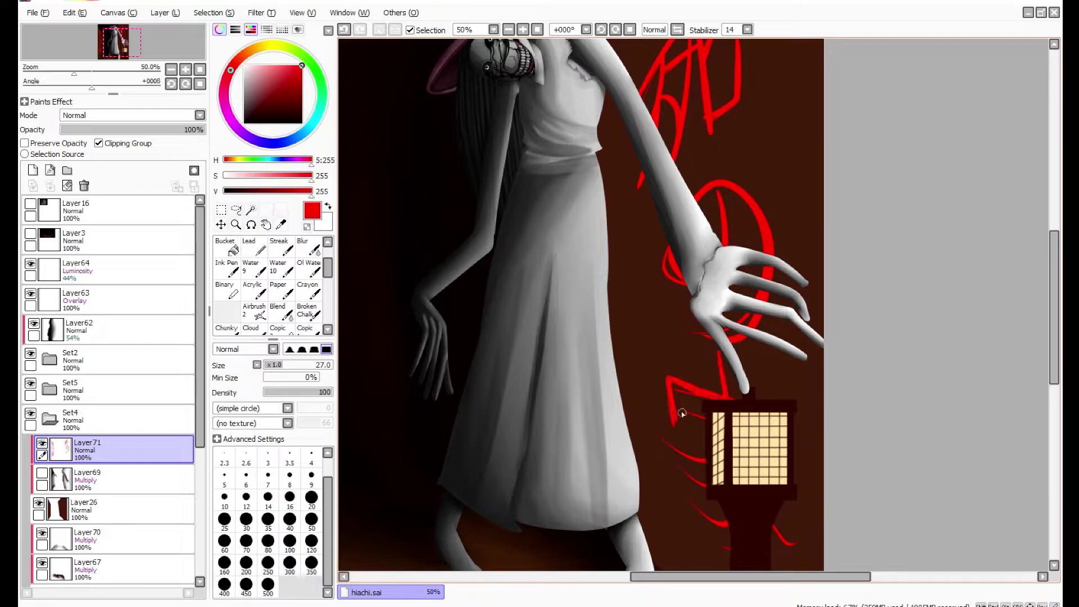
scroll(725, 492, down, 3)
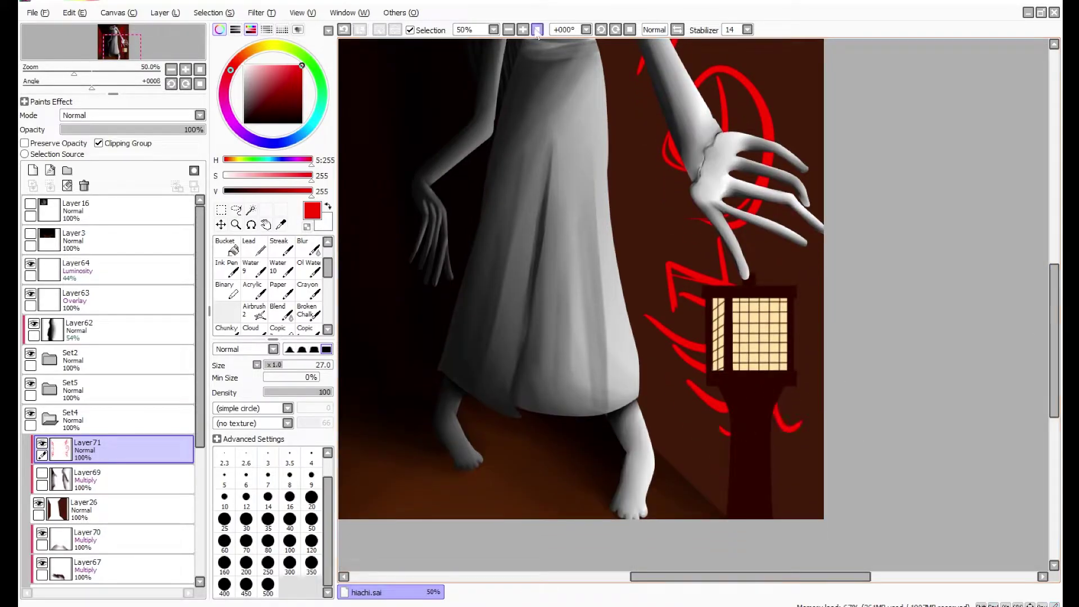
click(538, 30)
Unclip the traced lettering layer, try Luminosity at 35% opacity with the size 48 Blend brush, then set it to Overlay at 100%.
key(ctrl+z)
key(ctrl+z)
key(ctrl+z)
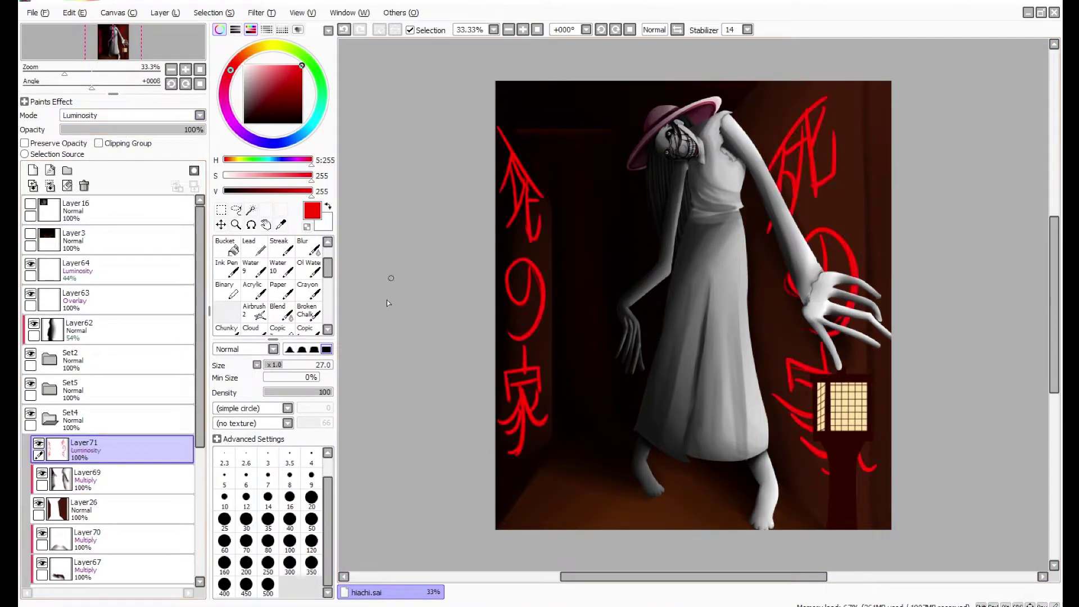
click(277, 310)
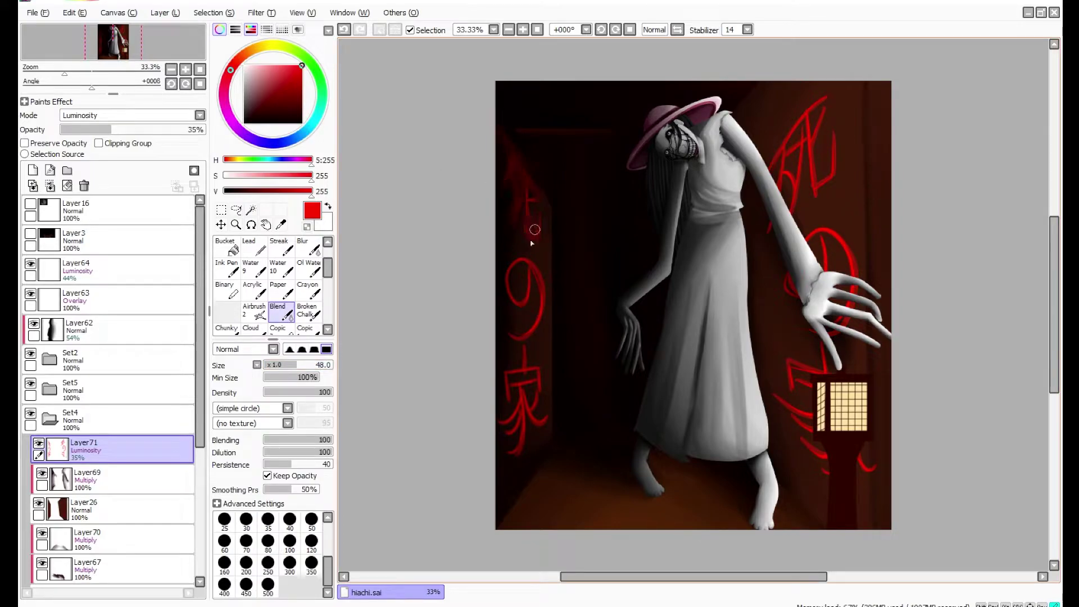
key(ctrl+z)
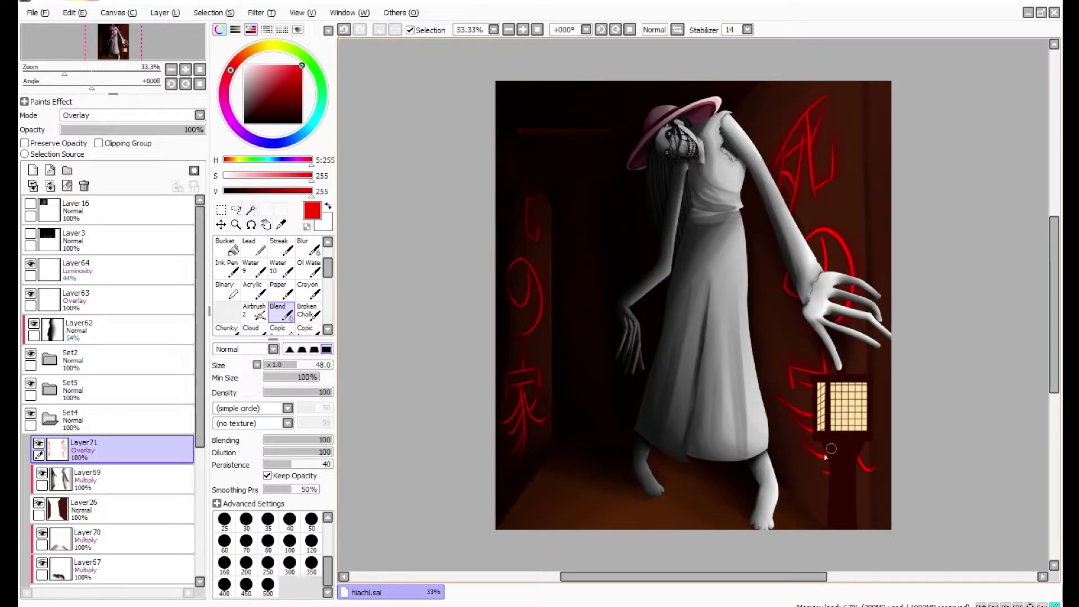
Add a clipped layer directly above the side walls and paint a vertical red strip along the right wall's edge with size 69 Copic 1.
click(112, 509)
click(33, 170)
click(99, 143)
click(304, 328)
drag(857, 76, 864, 299)
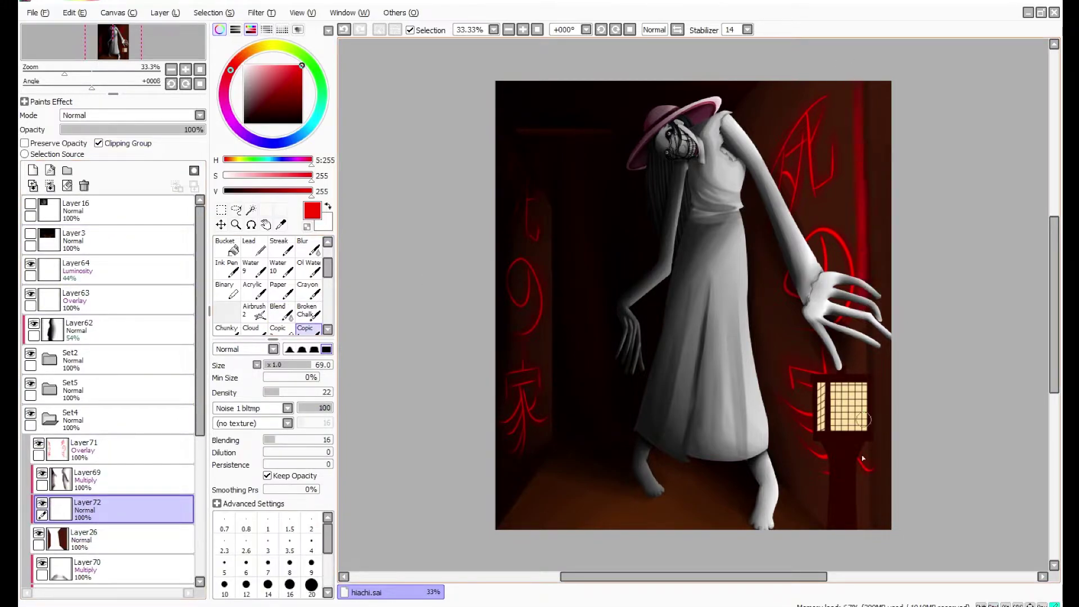
Set the red strip's layer to Luminosity, soften the glow with size 250 Oil Water, and trim it with the size 60 Eraser.
click(129, 114)
click(101, 191)
click(309, 267)
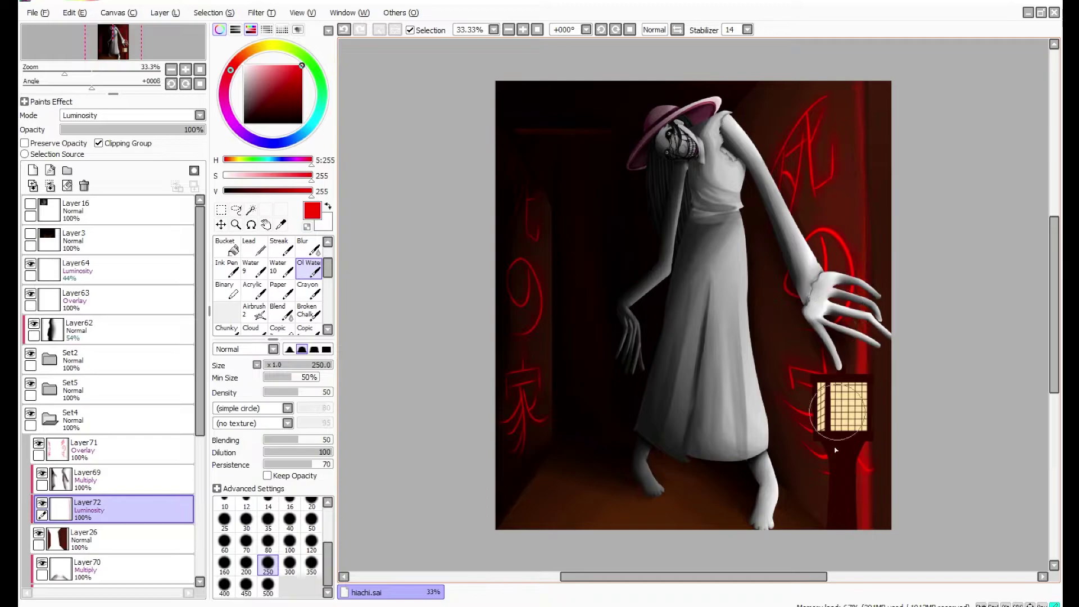
key(e)
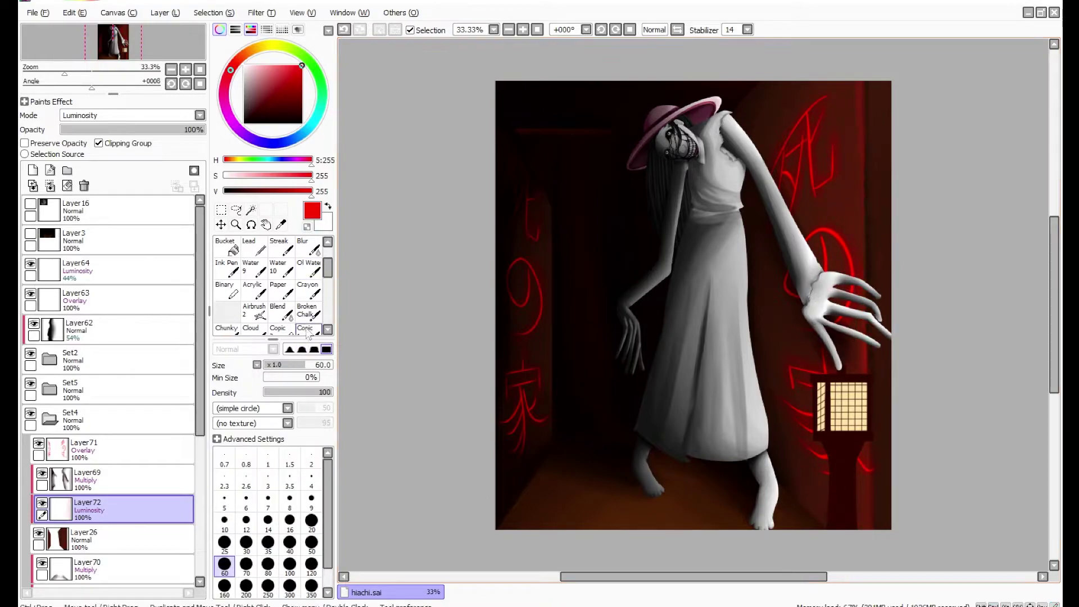
key(e)
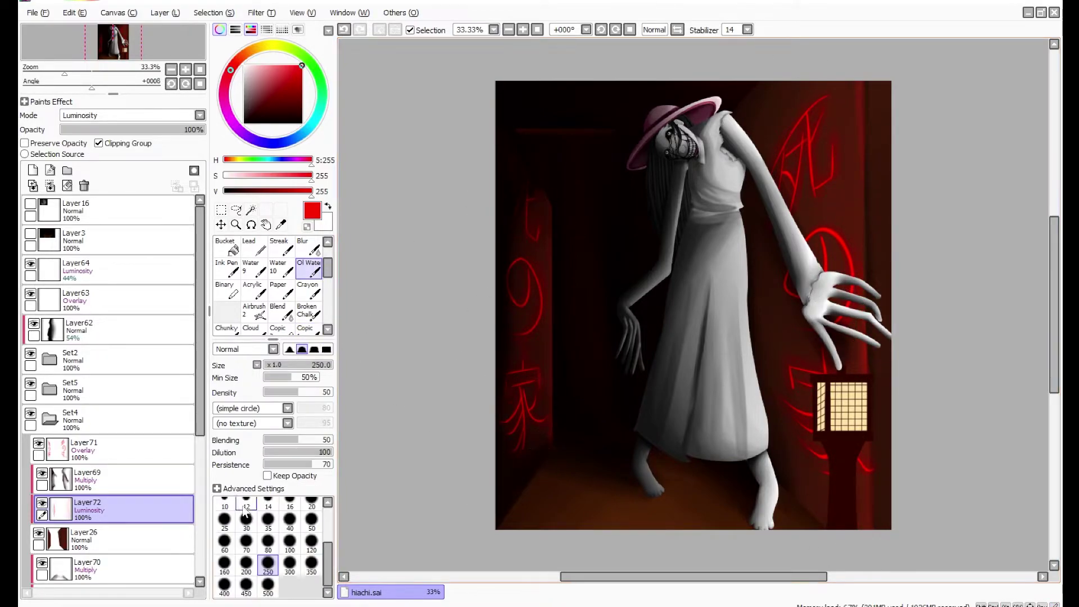
Add a clipped layer above the lantern frame in Set5 and sample the frame's dark brown.
click(49, 389)
click(112, 419)
click(33, 170)
scroll(816, 380, up, 5)
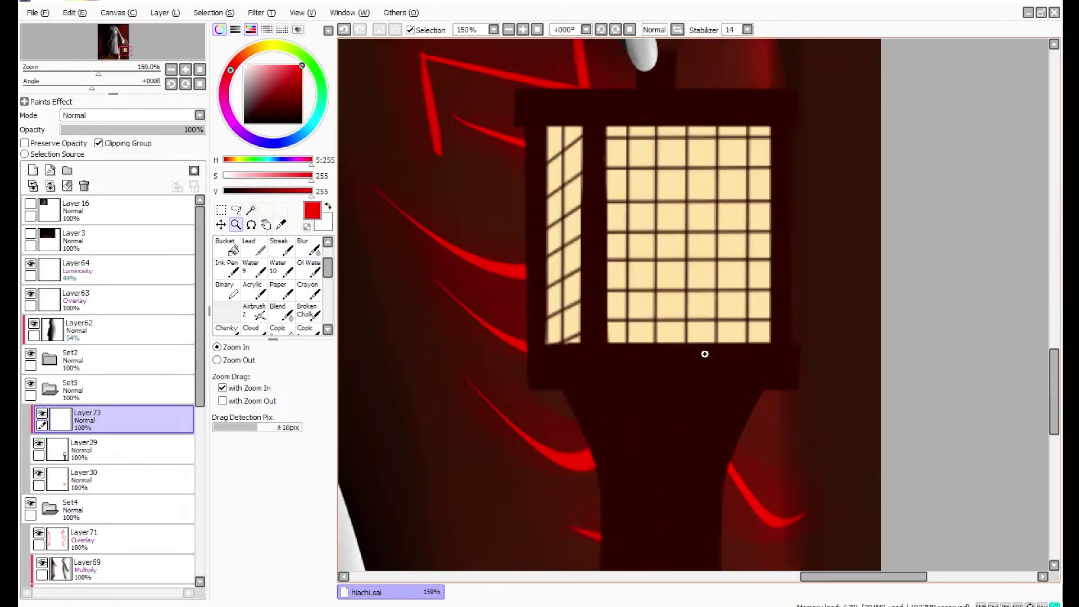
alt+click(703, 357)
Set the lantern's clipped layer to Multiply and shade the frame's corners and post with size 13 Copic 1, erasing excess.
click(304, 327)
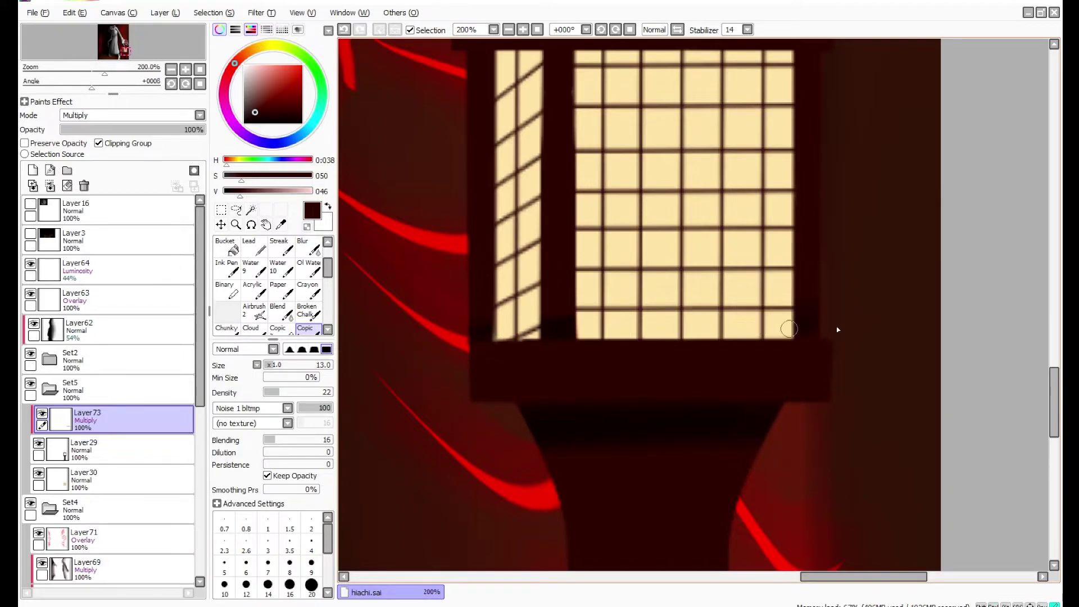
key(e)
scroll(542, 85, up, 3)
key(e)
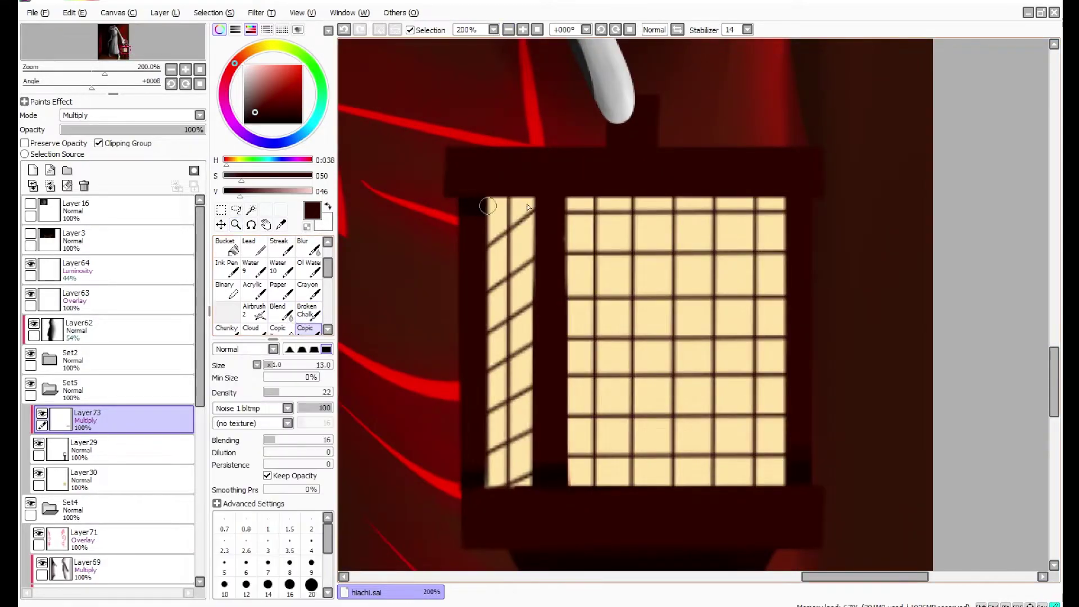
scroll(638, 119, down, 3)
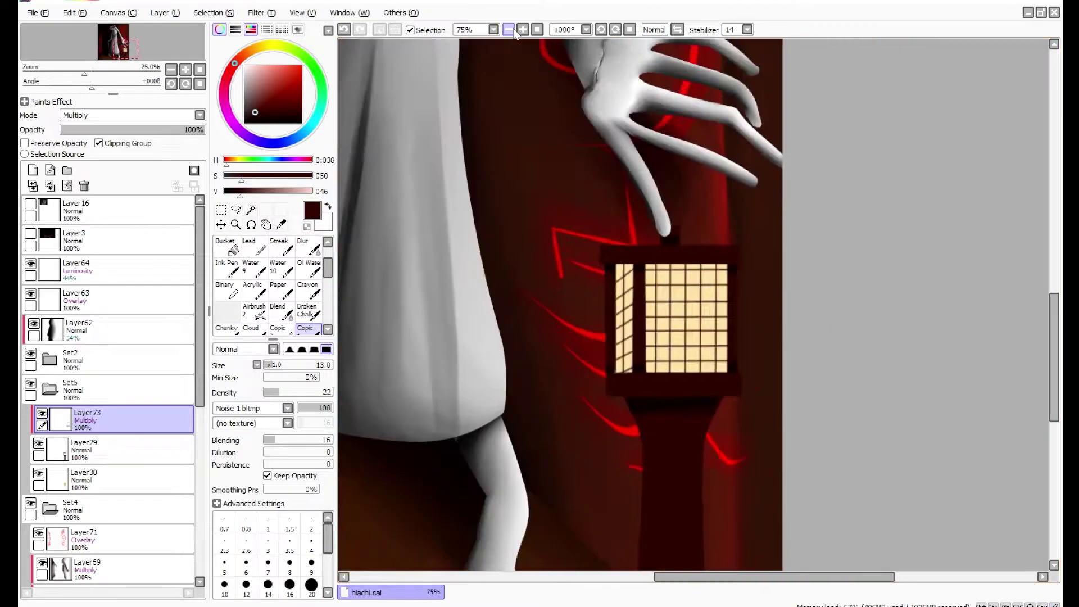
Shade the lantern's post with size 33 Copic 1 on the Multiply layer and soften it with size 25 Oil Water.
scroll(546, 320, up, 2)
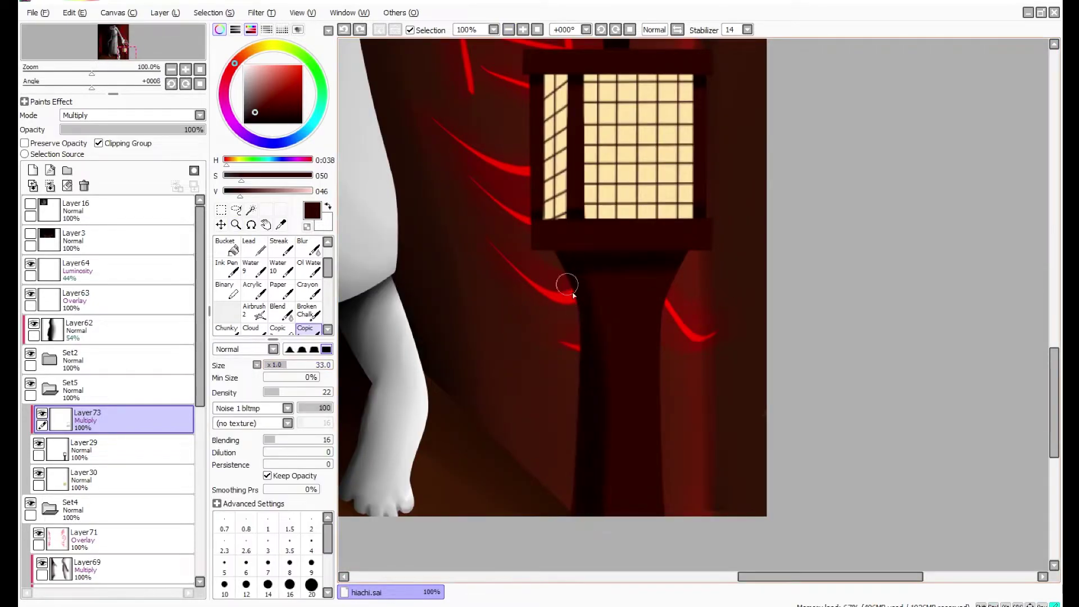
scroll(565, 310, down, 3)
scroll(579, 320, up, 2)
key(b)
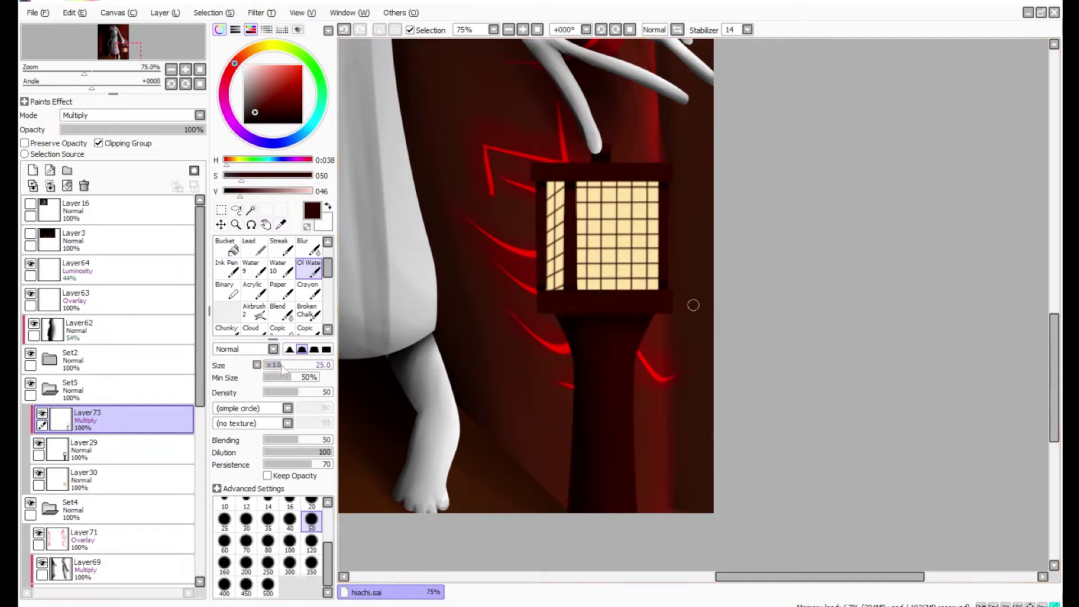
Collapse the Set5 folder and move it directly above Layer64, beneath Layer3.
scroll(616, 123, up, 3)
click(97, 381)
drag(96, 381, 107, 270)
scroll(570, 180, down, 1)
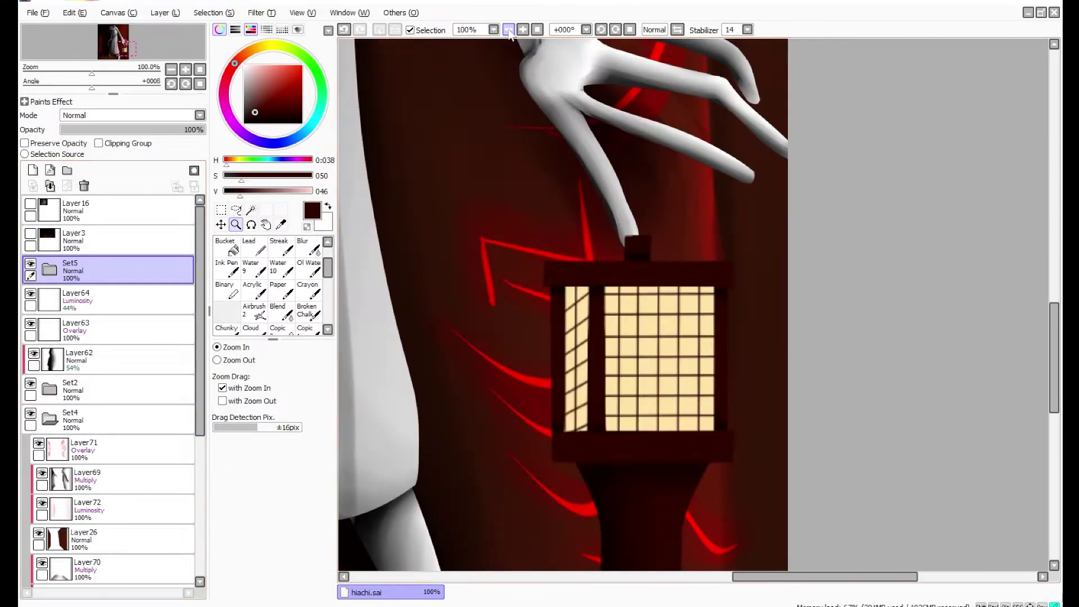
Smooth the shading on the finger touching the lantern with size 48 Blend on Set2's Layer38, and collapse Set2.
click(50, 389)
scroll(112, 393, down, 5)
click(112, 289)
click(277, 310)
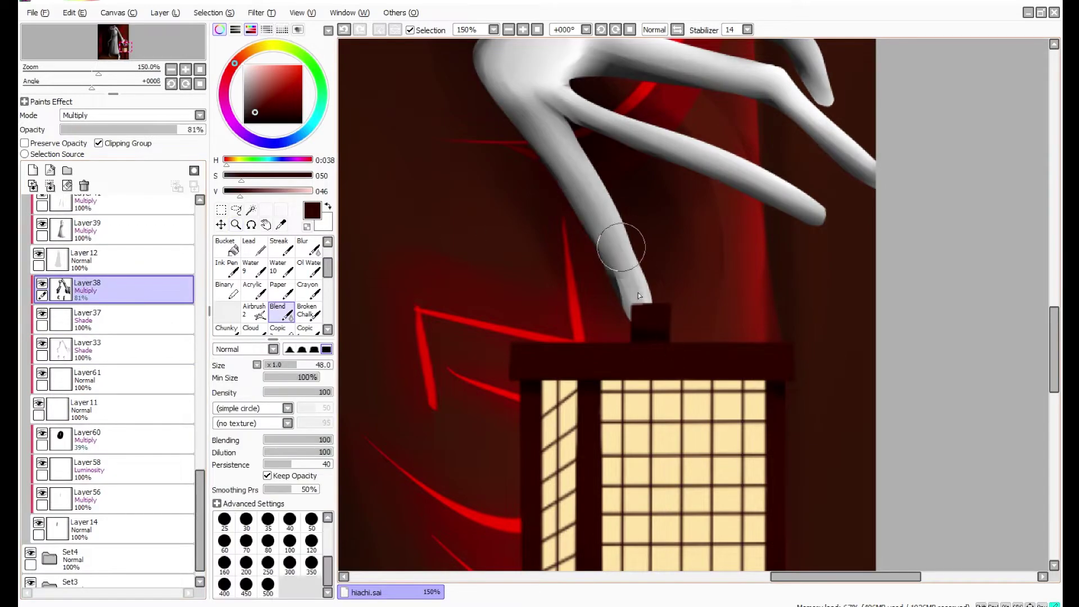
scroll(652, 311, down, 4)
scroll(113, 393, up, 6)
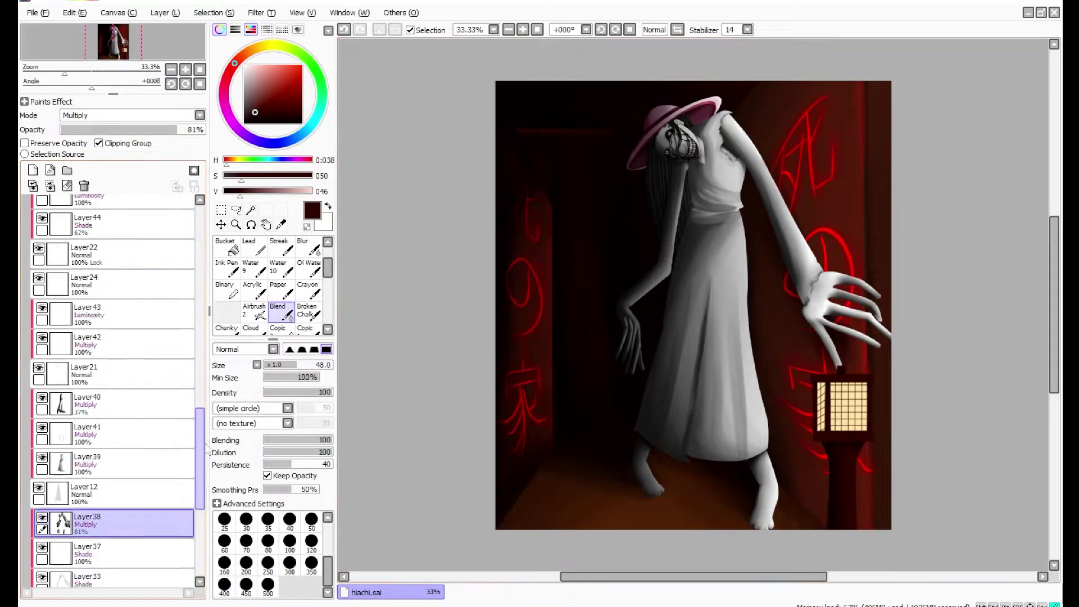
click(50, 246)
Add a clipped layer above the lantern's shading in Set5, set it to Luminosity, and ready Copic 1 in pale pink.
drag(639, 416, 517, 426)
click(236, 225)
click(80, 263)
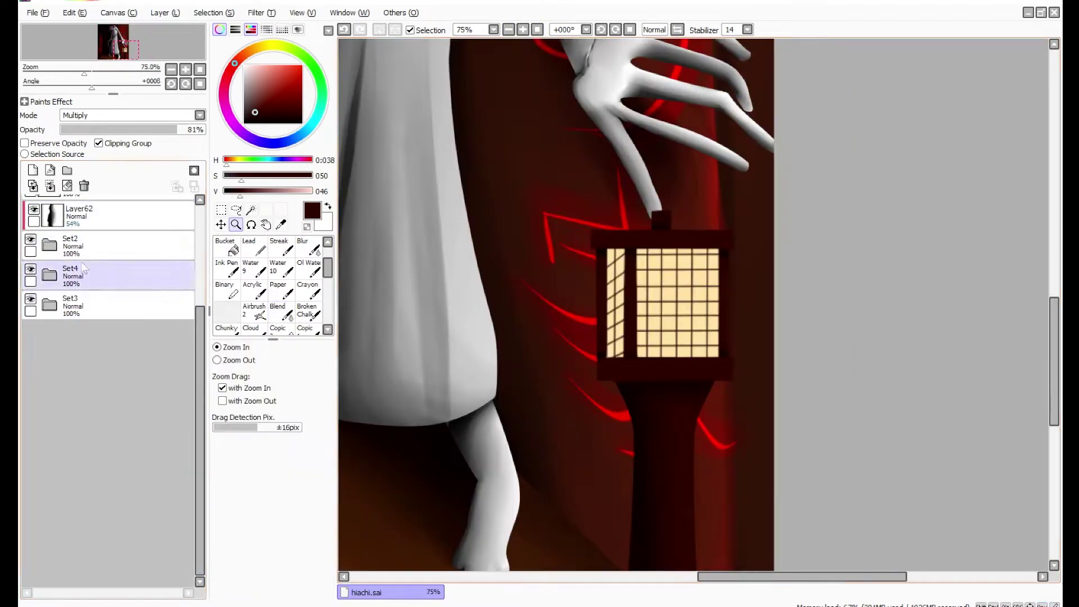
scroll(112, 337, up, 3)
click(50, 270)
click(112, 298)
click(619, 275)
click(305, 328)
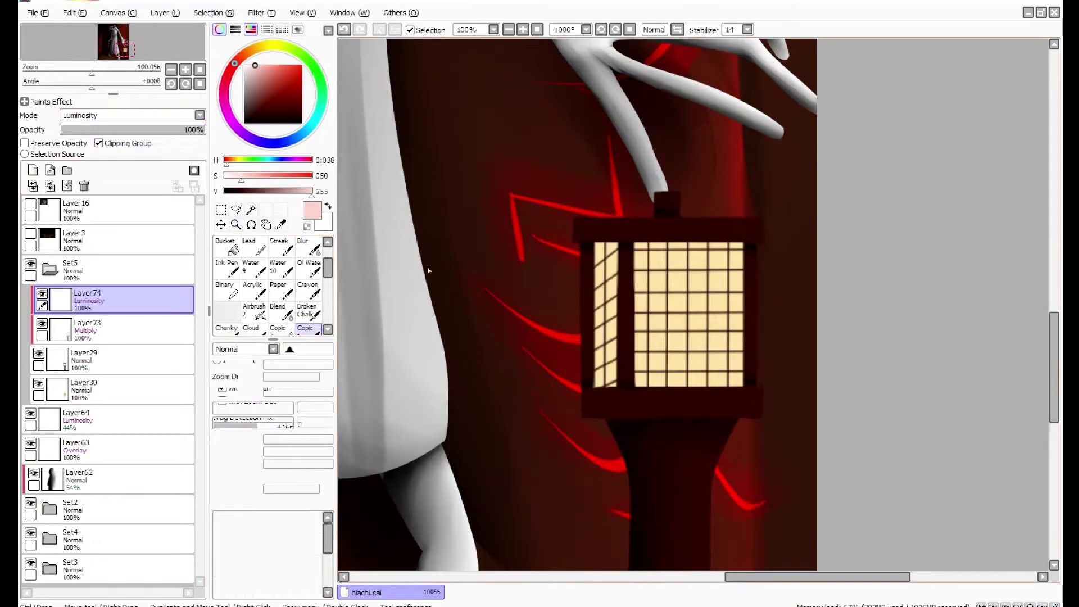
Undo the highlight stroke on the lantern's post between the panes and highlight the top knob in pale pink.
drag(629, 231, 632, 388)
key(ctrl+z)
alt+click(691, 218)
ctrl+click(691, 218)
Try to darken the outer corner of the lantern's top rail in black with size 12 Copic 1 on the Multiply layer.
drag(239, 191, 224, 192)
click(113, 329)
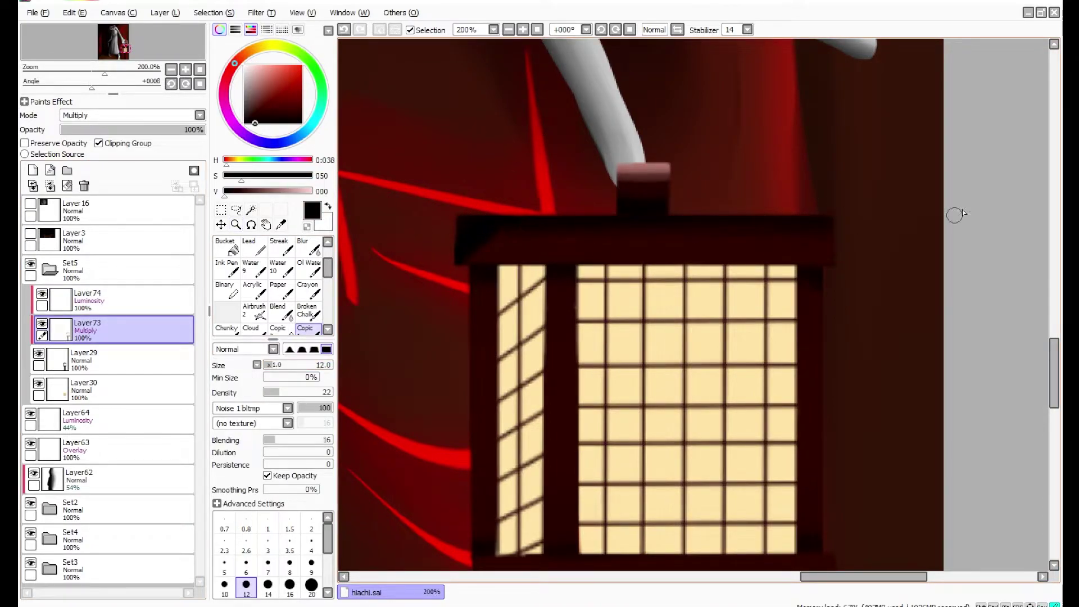
ctrl+alt+click(534, 66)
ctrl+click(643, 368)
Try to cut the top rail's outer corner at an angle with the size 60 Eraser on the lantern frame layer.
click(113, 360)
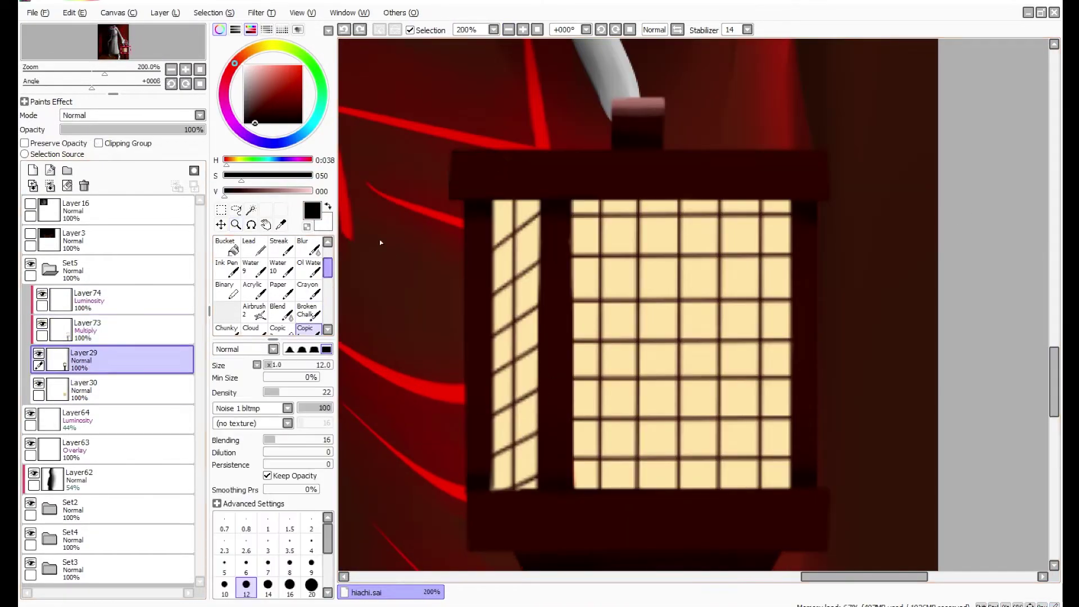
key(e)
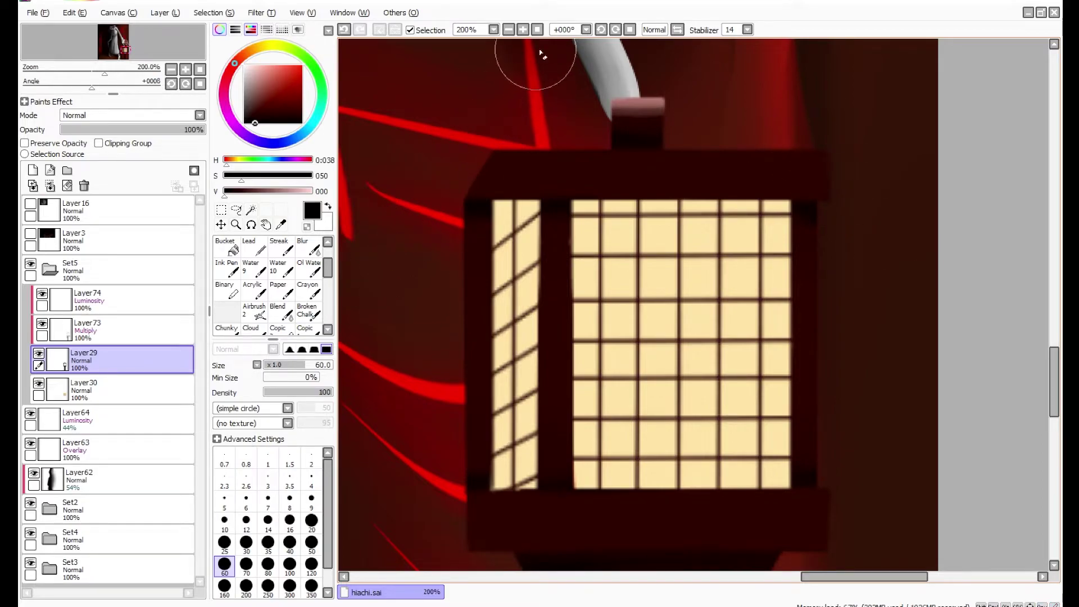
ctrl+alt+click(631, 187)
ctrl+click(675, 349)
Undo the top rail's corner cut and shade dark vertical bands on that rail with size 12 Copic 1 in dark brown.
click(112, 329)
key(e)
alt+click(527, 150)
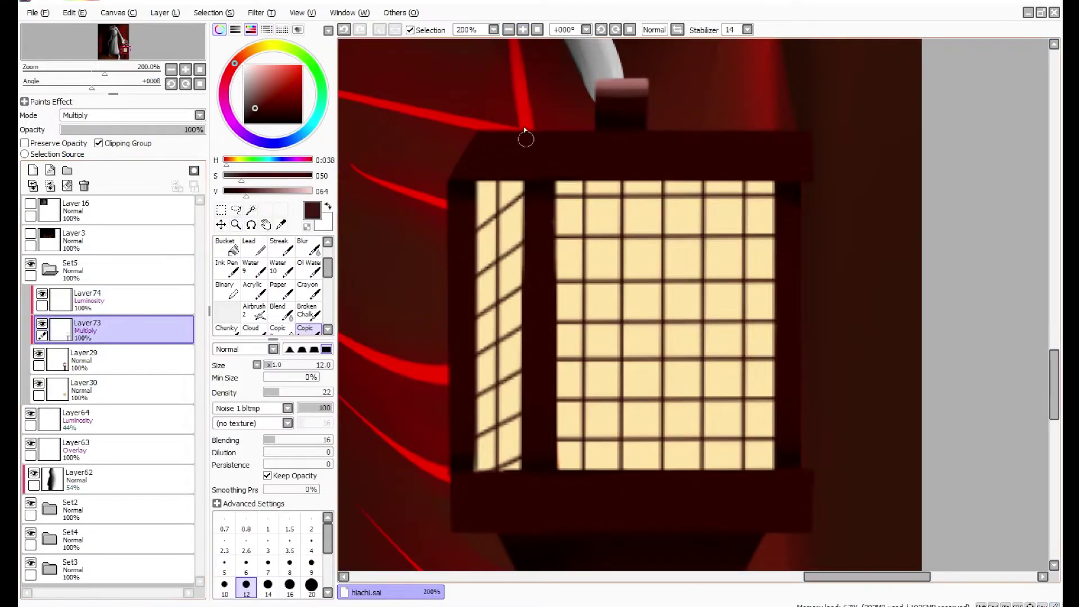
key(ctrl+z)
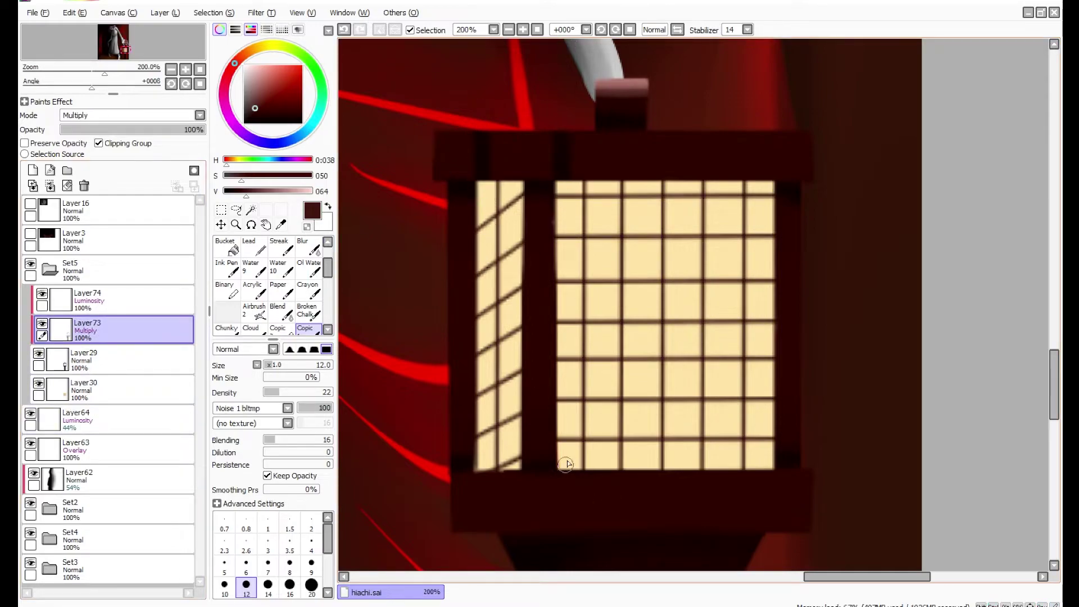
Shade dark vertical bands on both lantern rails with size 12 Copic 1 and soften them with size 18 Oil Water.
ctrl+alt+click(629, 252)
ctrl+click(872, 386)
key(n)
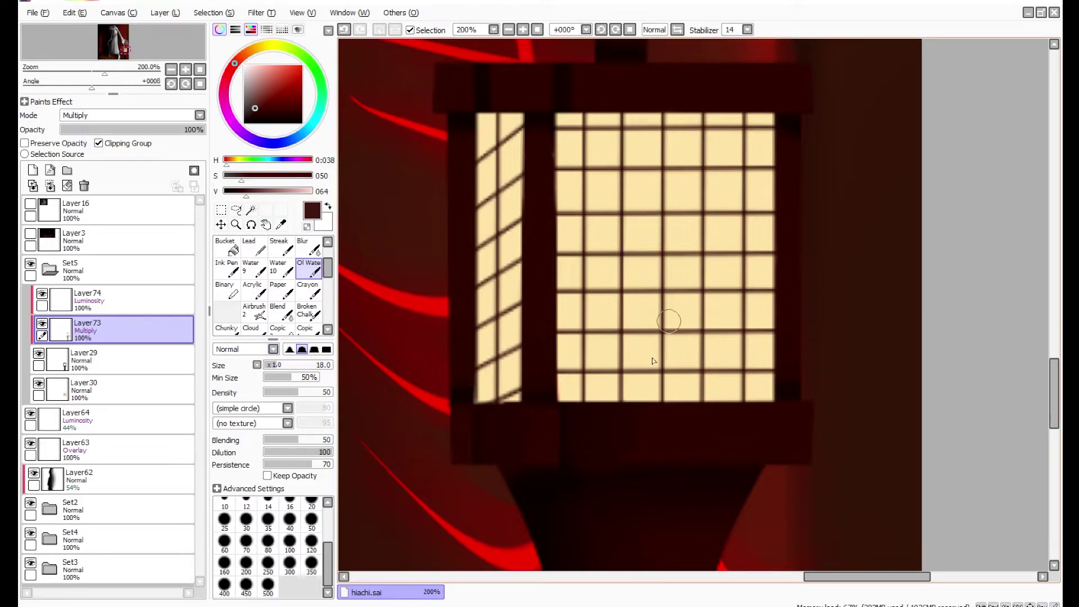
key(e)
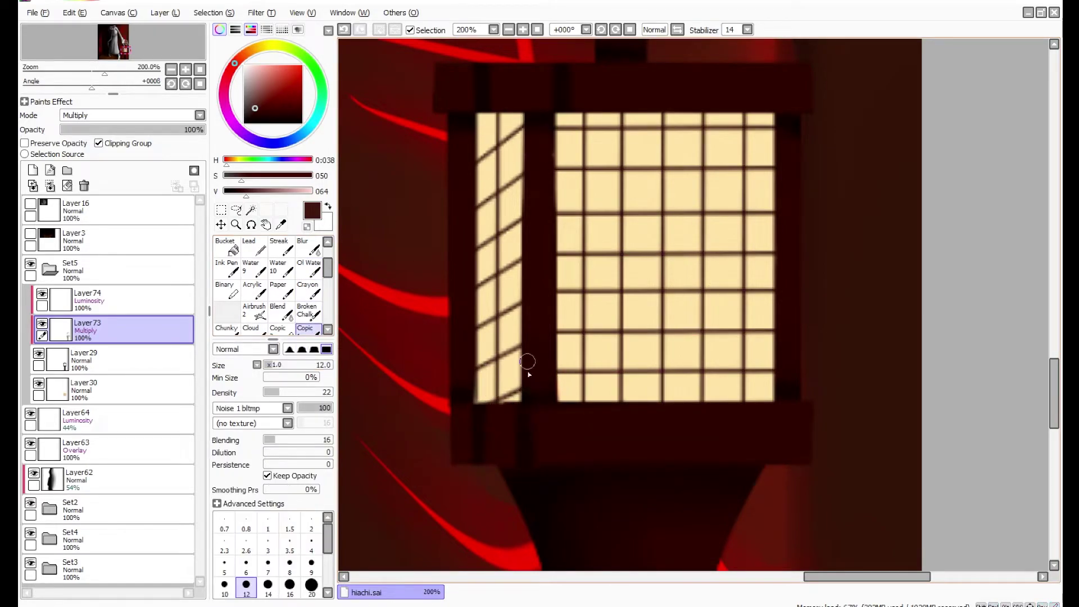
key(n)
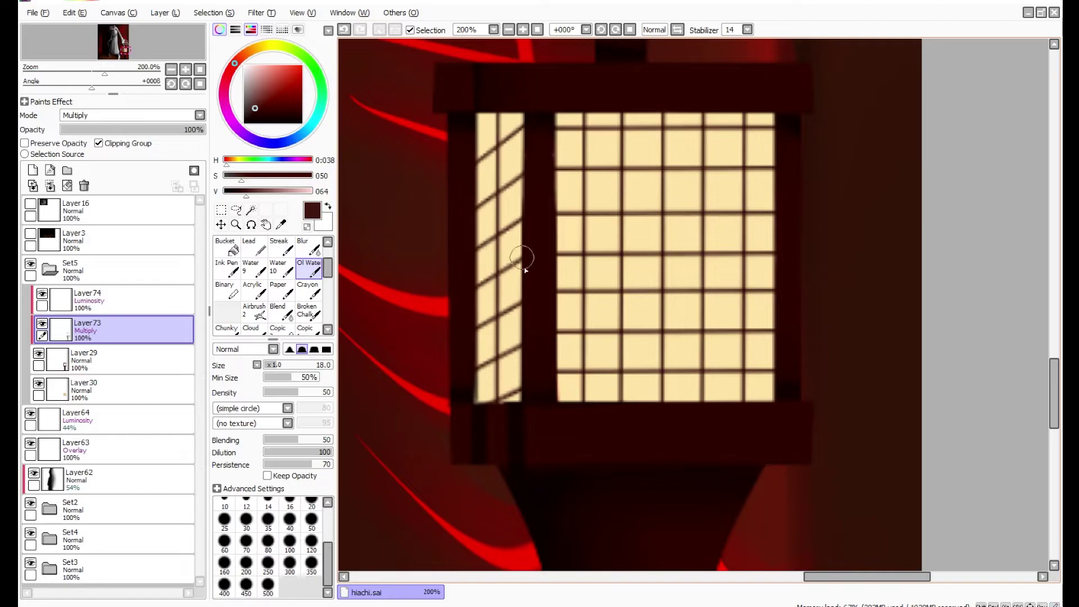
key(e)
key(n)
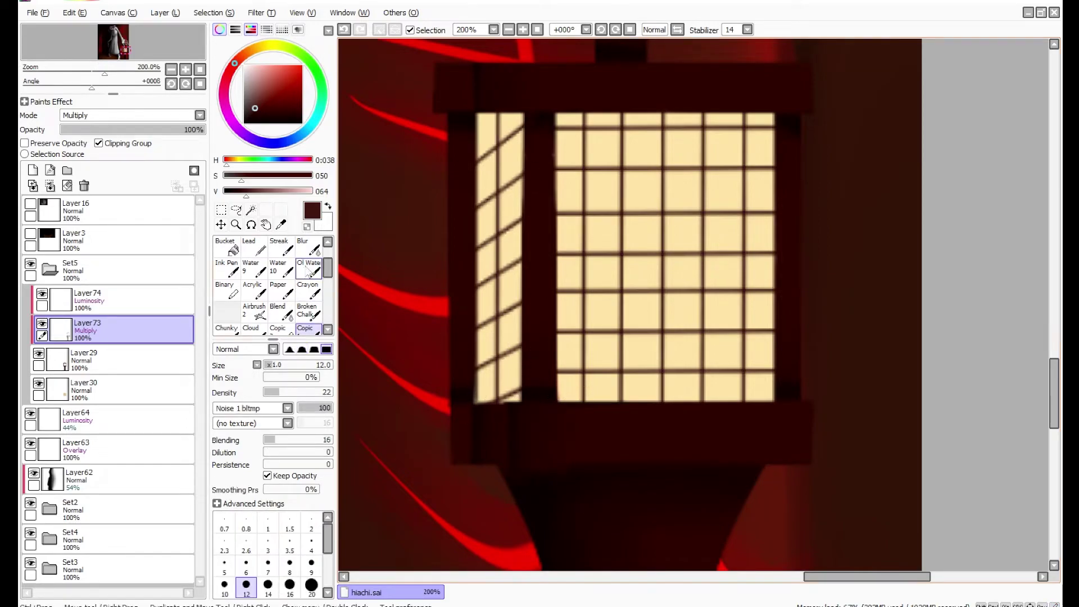
key(e)
key(n)
key(e)
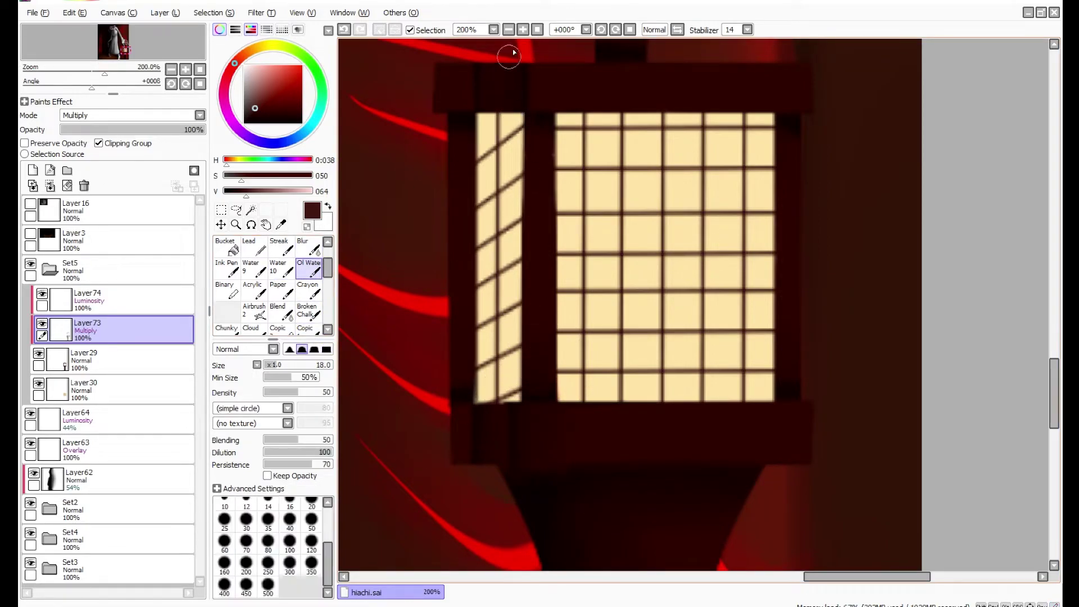
Try to trim the top rail's outer corner on the frame layer with the size 60 Eraser.
key(Home)
ctrl+click(891, 337)
click(900, 321)
ctrl+click(493, 479)
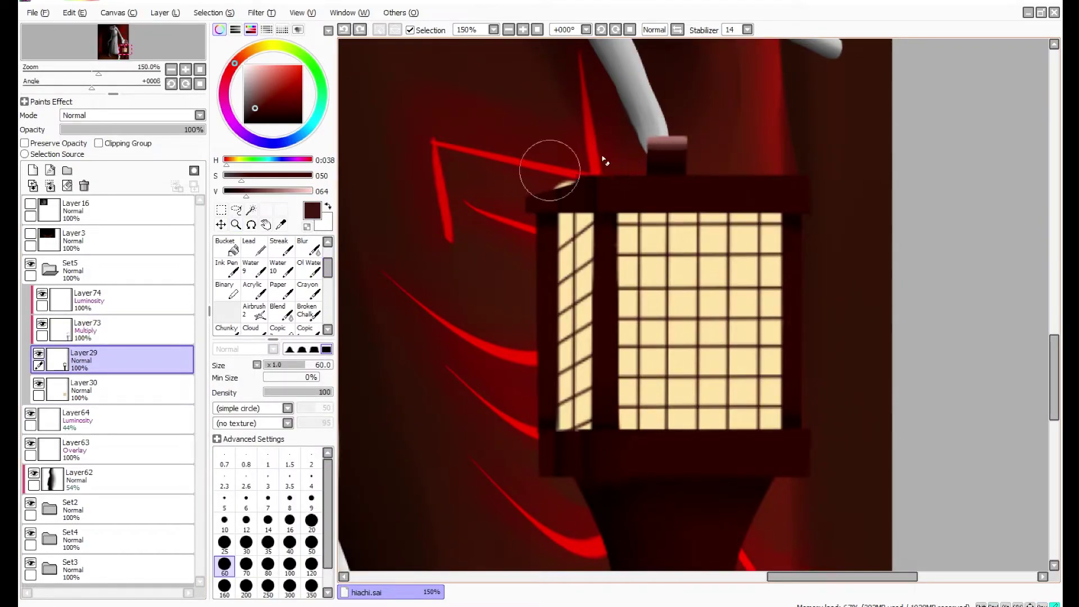
key(Home)
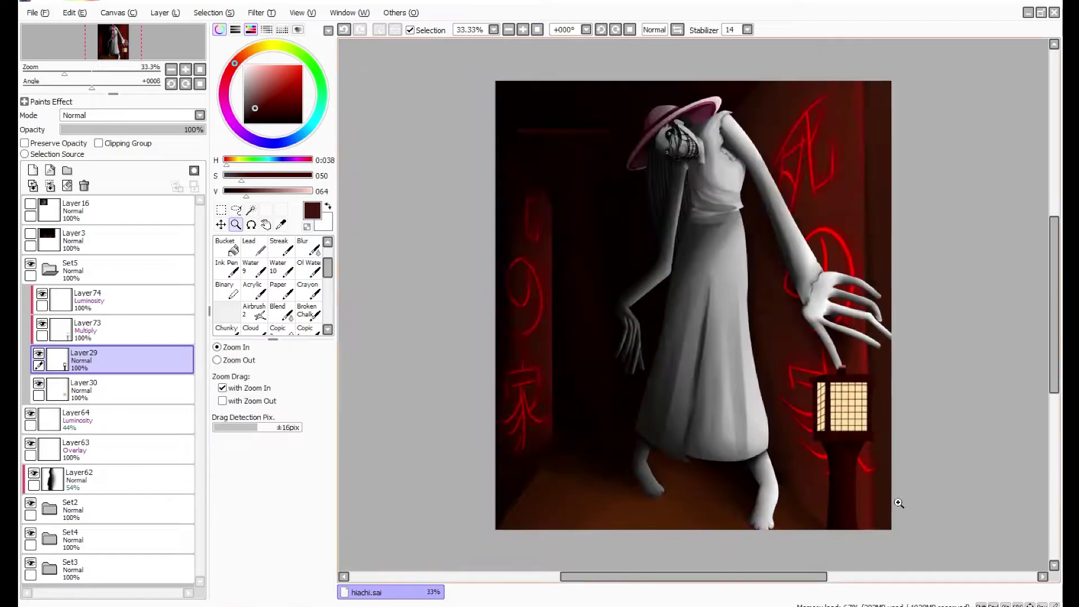
Bevel the top rail's outer corner on the frame layer with the size 12 Eraser and clean off the leftover sliver.
ctrl+click(843, 410)
ctrl+click(436, 340)
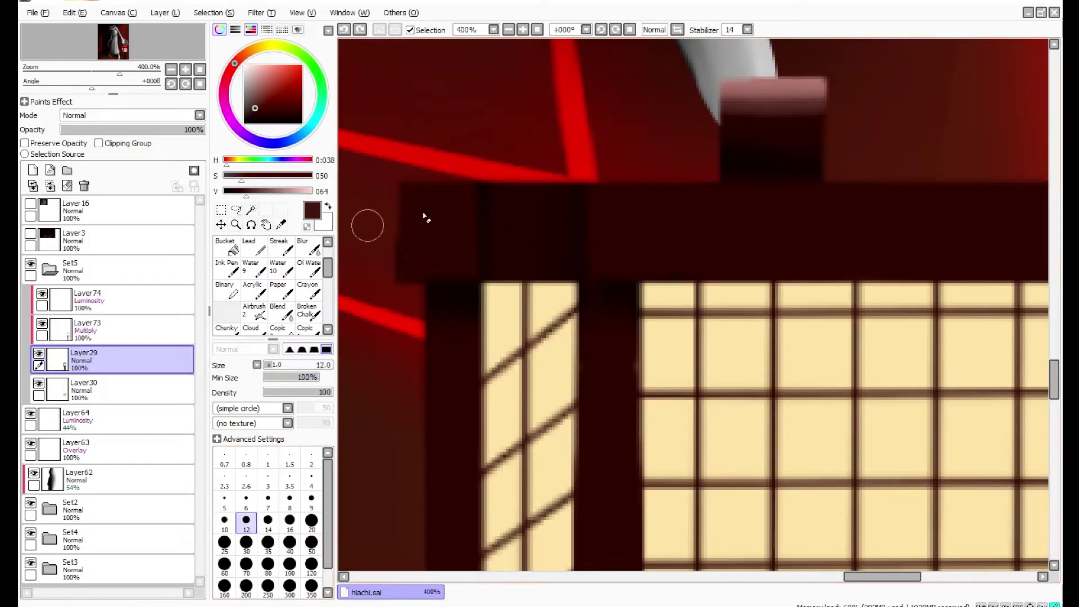
key(Home)
ctrl+click(877, 461)
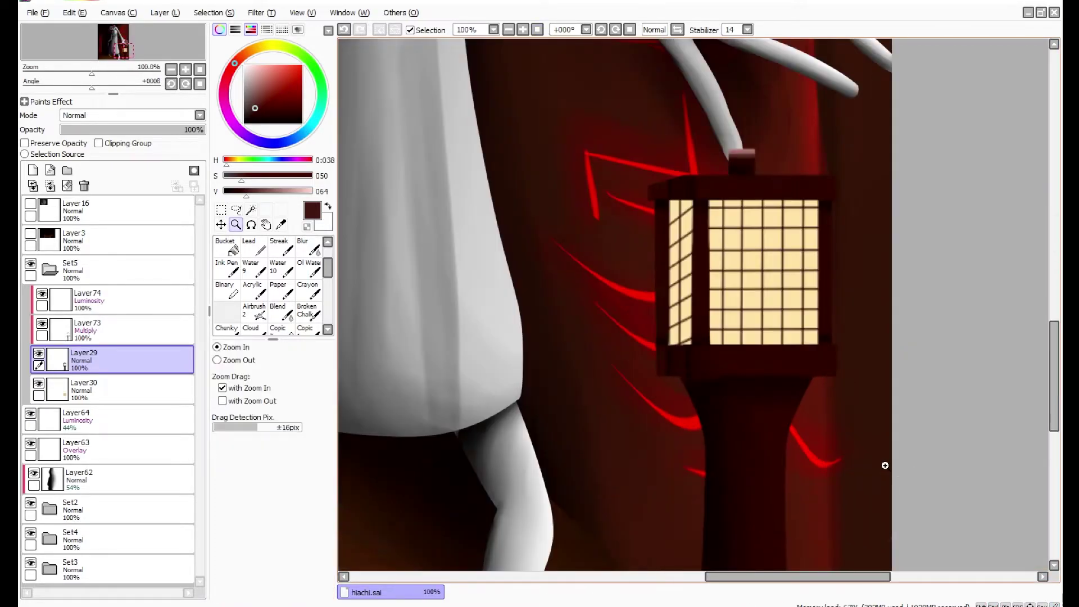
ctrl+click(710, 222)
key(Home)
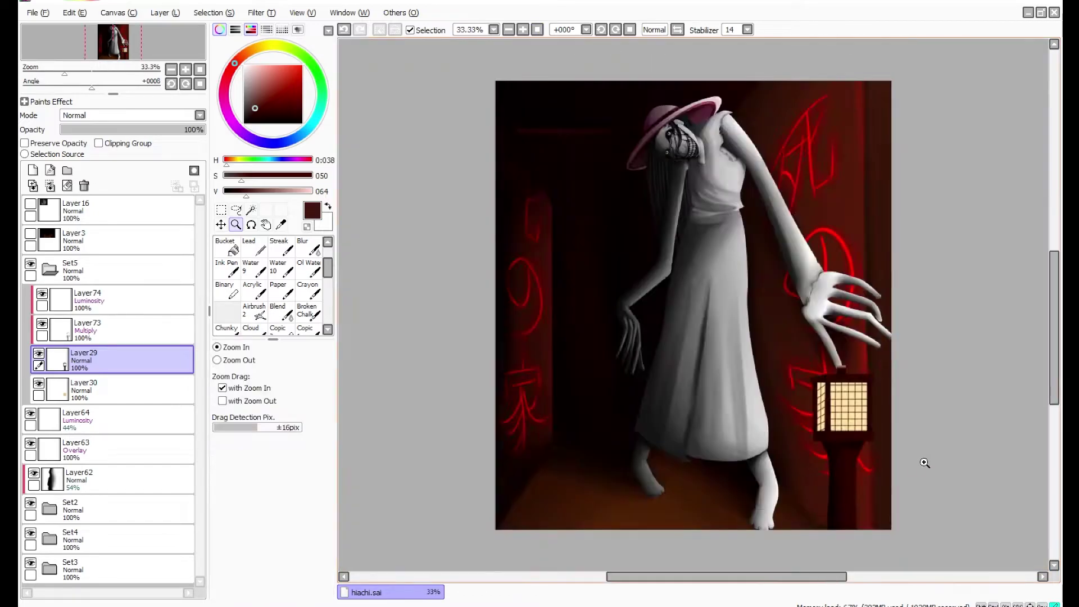
click(901, 439)
click(725, 292)
alt+click(768, 394)
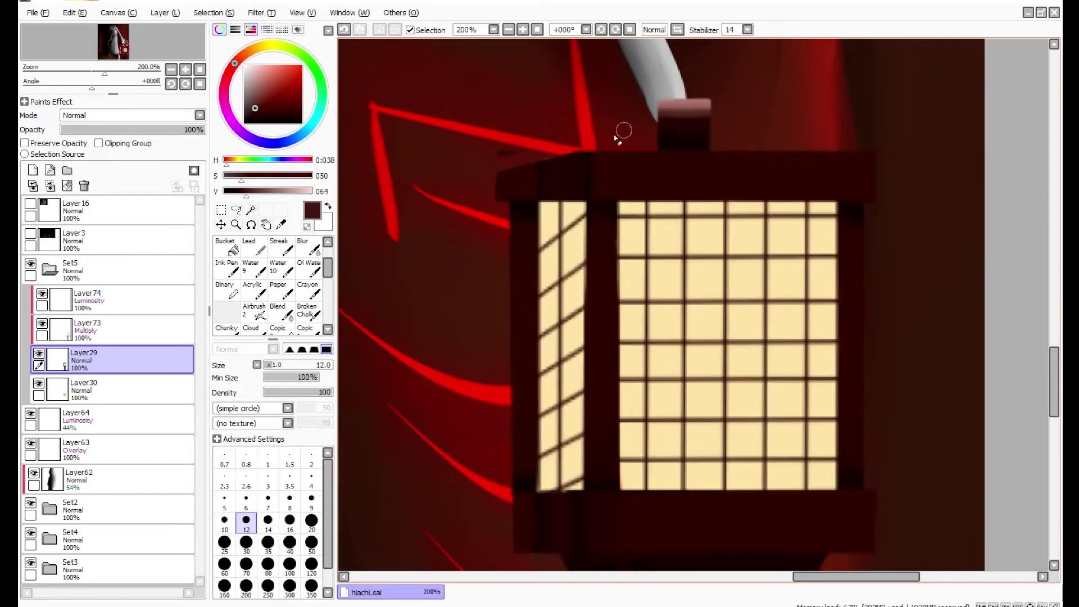
drag(487, 166, 607, 152)
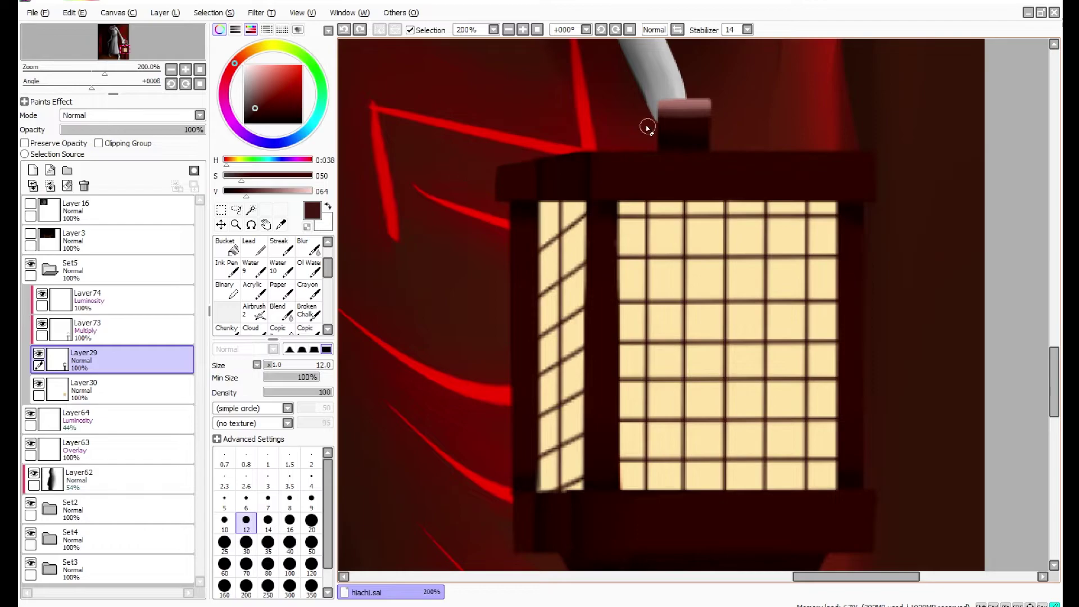
Paint cream highlights along the frame edges around the lantern's panes with size 12 Copic 1 on the Luminosity layer.
click(538, 30)
click(32, 170)
key(ctrl+z)
click(305, 328)
drag(593, 166, 593, 308)
drag(553, 173, 555, 310)
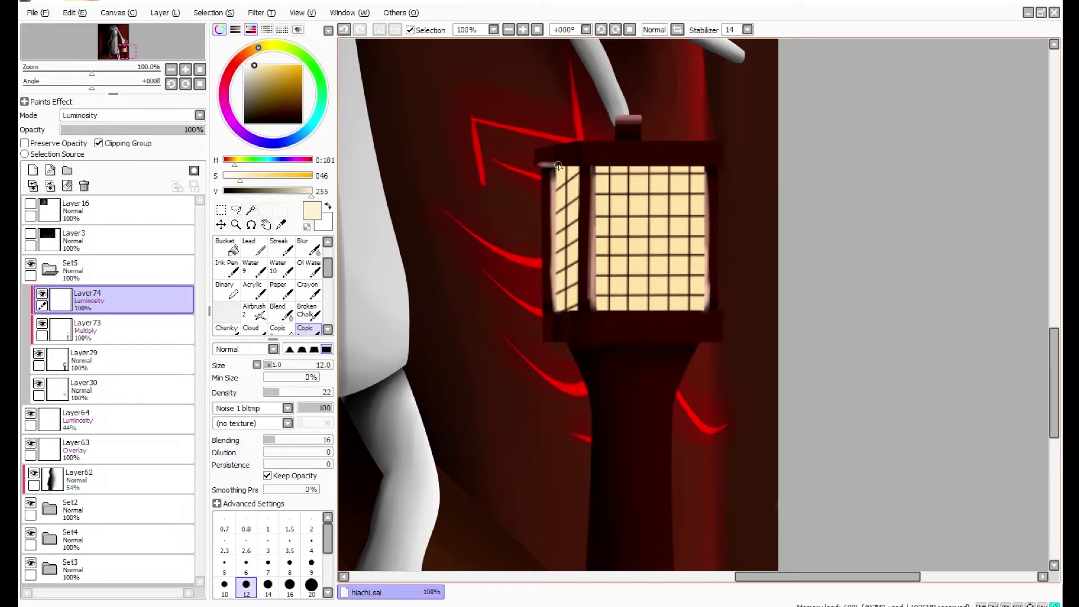
drag(558, 166, 724, 160)
drag(589, 315, 722, 312)
Soften the highlights on the lantern's knob, top rail and outer side post with size 18 Oil Water.
click(308, 268)
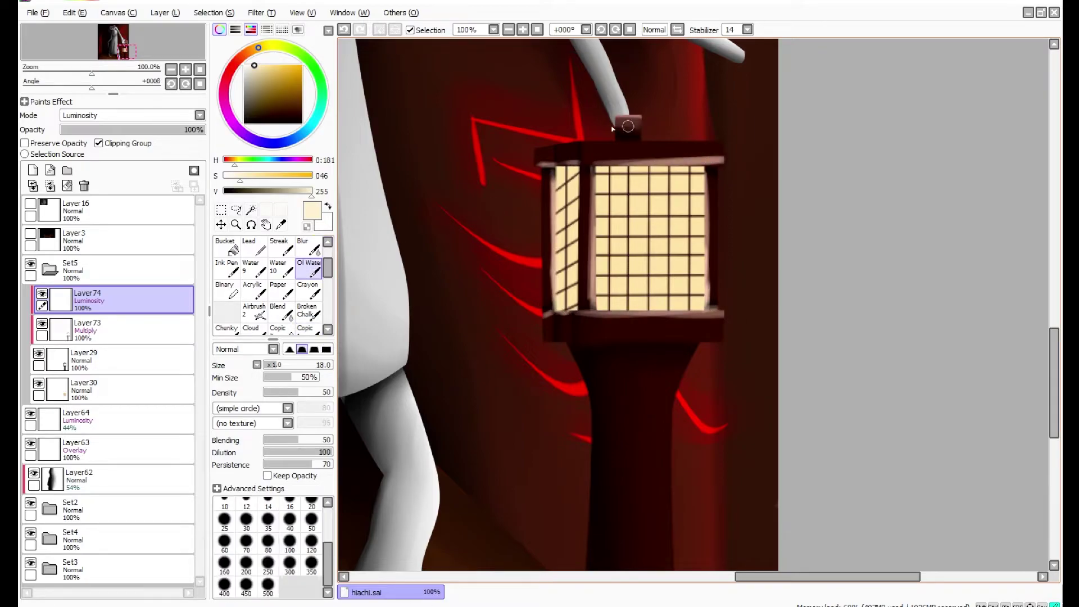
scroll(666, 163, up, 2)
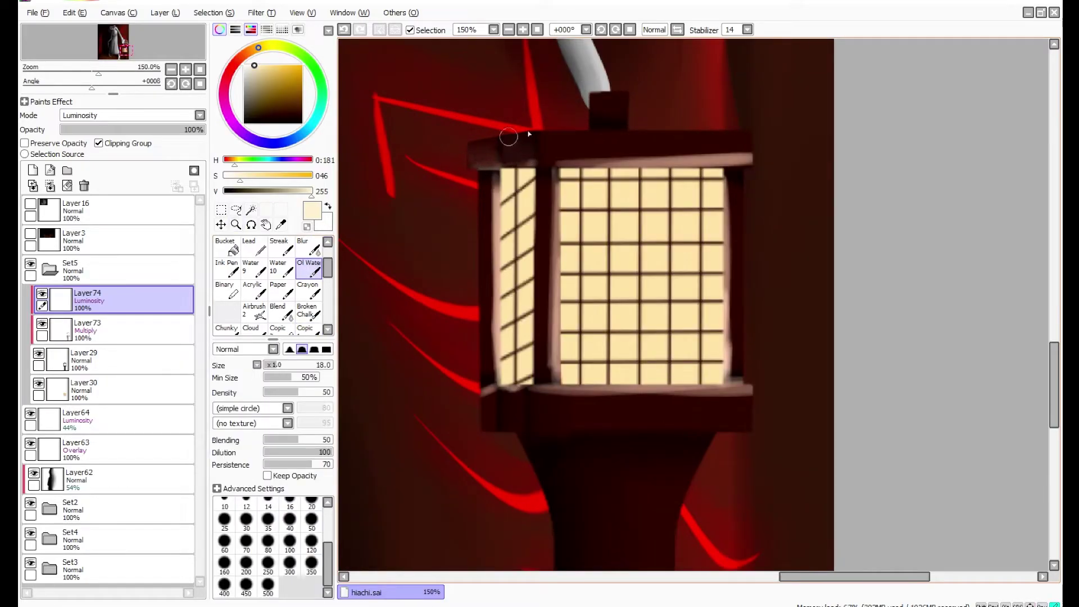
mouse_move(505, 144)
mouse_down()
mouse_move(564, 159)
mouse_move(743, 152)
mouse_up()
drag(488, 174, 490, 293)
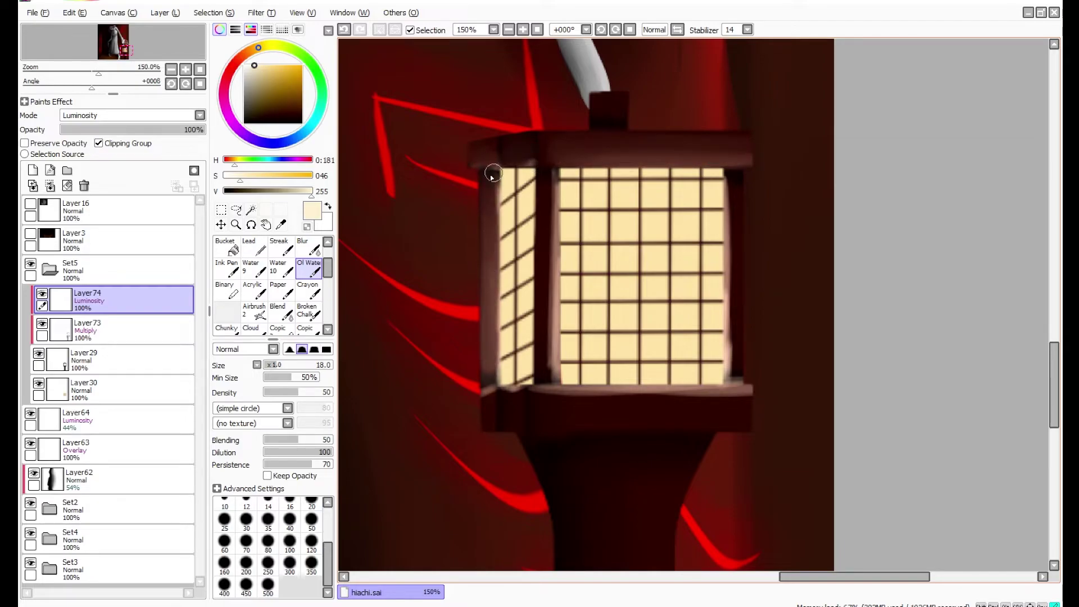
Smooth the highlight down the post beside the narrow side pane with size 19 Blend.
key(b)
drag(486, 191, 465, 366)
drag(484, 219, 469, 394)
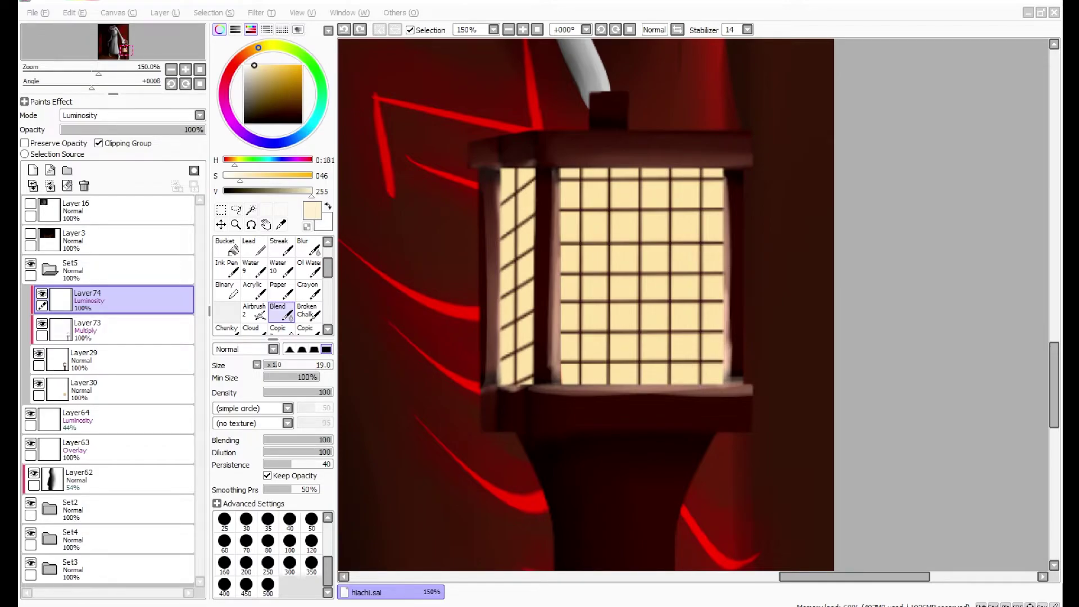
drag(487, 168, 483, 382)
drag(485, 247, 482, 404)
Move the Luminosity layer beneath the Multiply layer and blend the highlights around the front pane and along the bottom rail.
drag(113, 298, 112, 333)
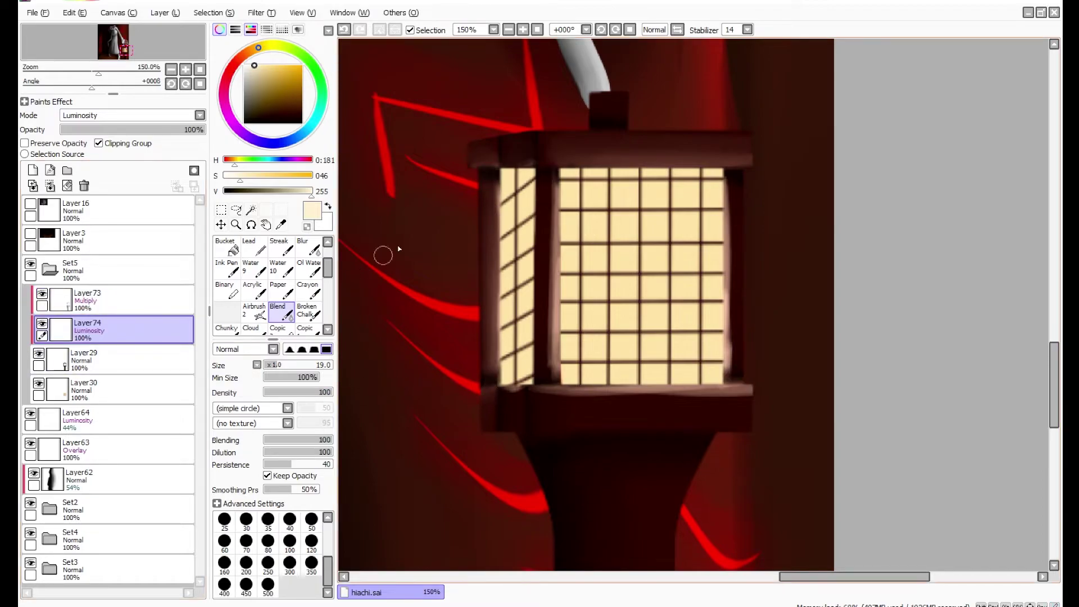
drag(548, 185, 546, 377)
drag(547, 295, 545, 392)
drag(731, 188, 730, 368)
drag(733, 283, 734, 375)
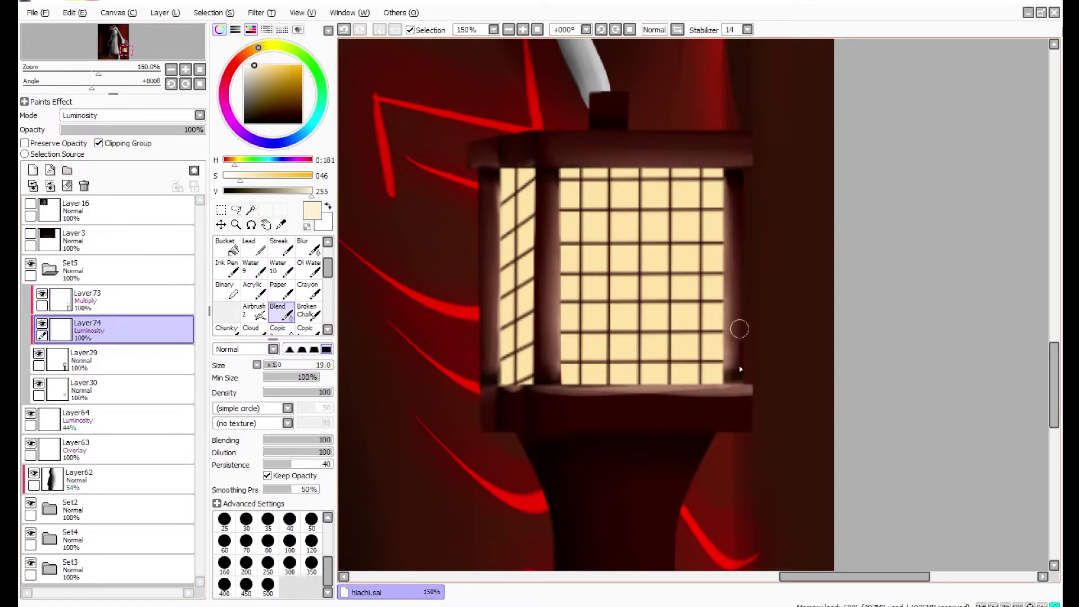
mouse_move(610, 389)
mouse_down()
mouse_move(638, 391)
mouse_move(592, 402)
mouse_move(502, 394)
mouse_up()
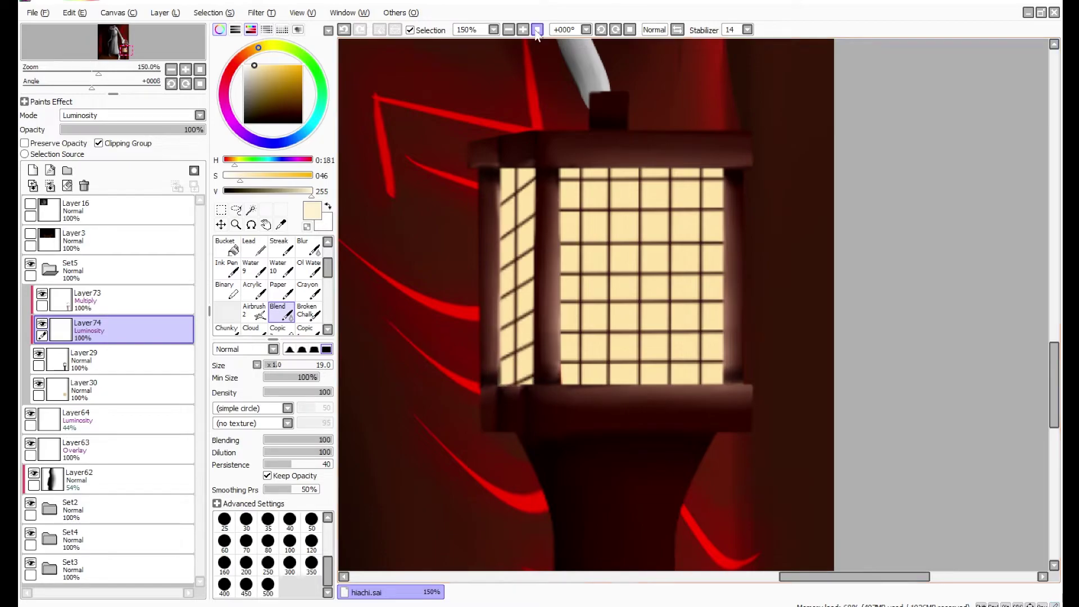
Select the area around the lantern, copy its panes from Layer30, and paste them above the frame's Multiply layer.
scroll(867, 502, down, 4)
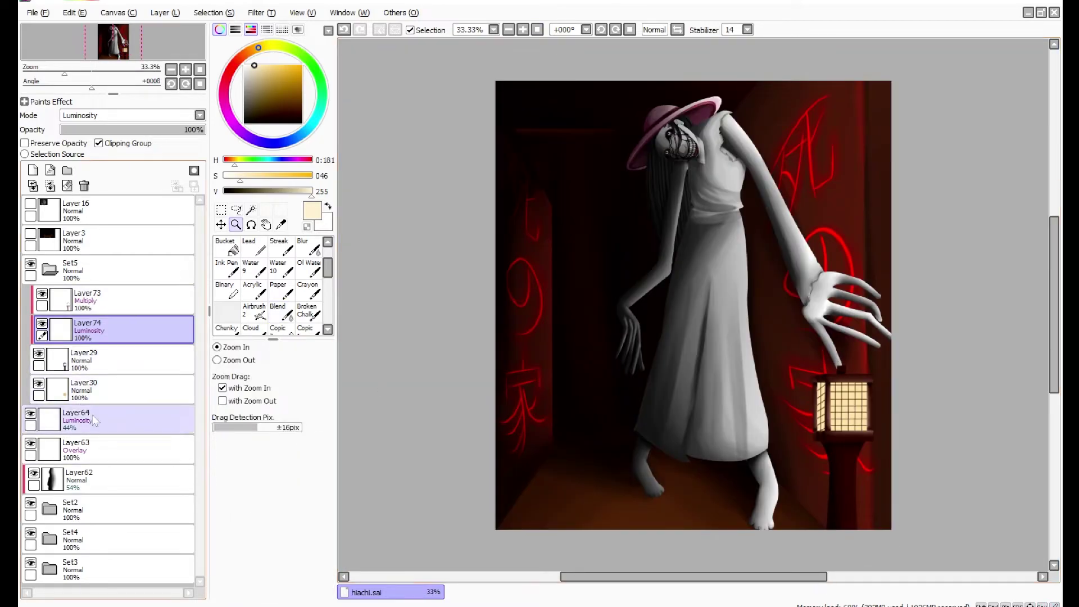
click(87, 298)
key(ctrl+plus)
key(m)
click(53, 396)
key(ctrl+c)
click(120, 295)
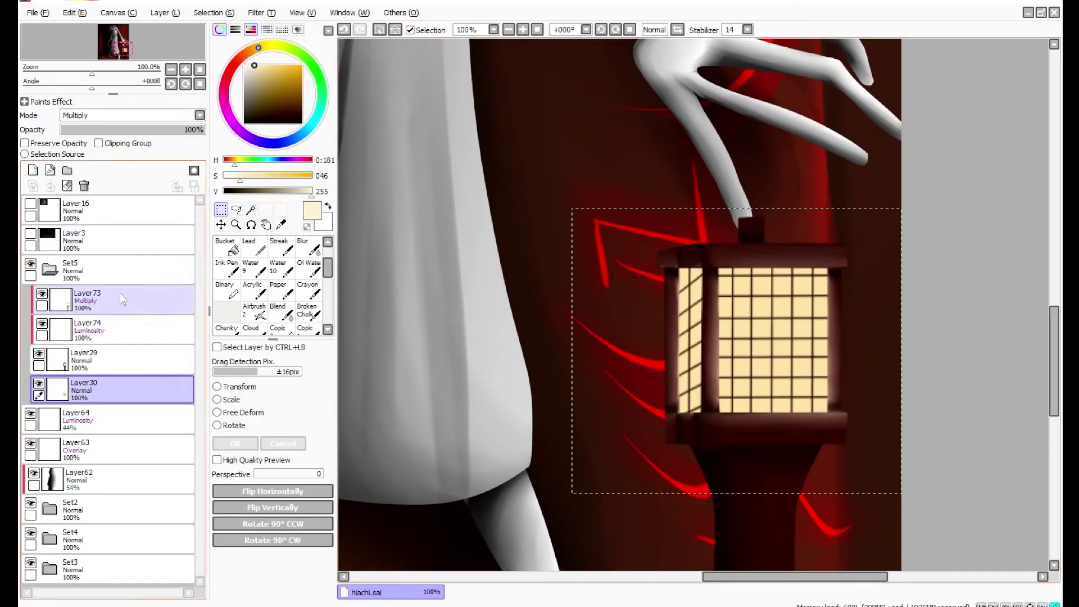
key(ctrl+v)
Set the pasted lantern panes layer to Overlay and spread its glow around the pane edges with size 63 Blend.
scroll(130, 114, down, 3)
click(277, 311)
drag(663, 439, 837, 410)
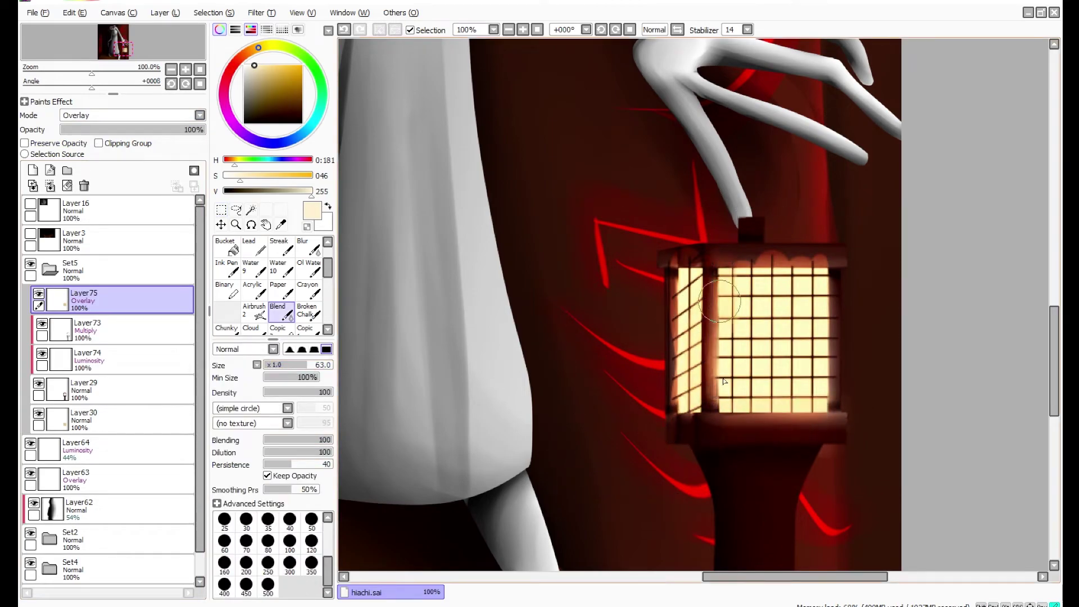
drag(730, 236, 838, 284)
drag(646, 241, 646, 427)
scroll(545, 128, down, 3)
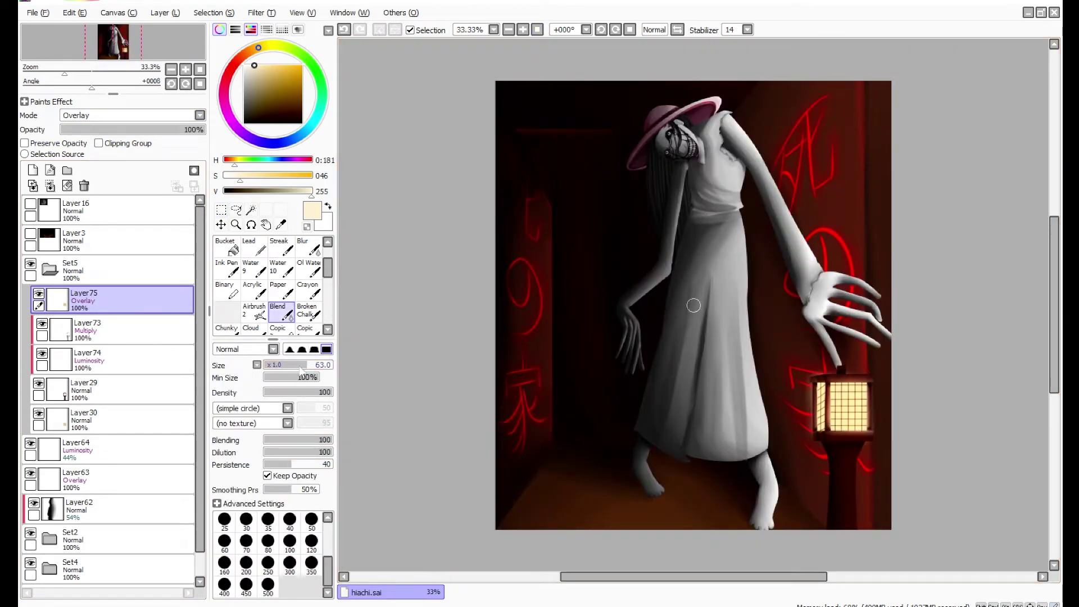
Create an unclipped Overlay layer directly beneath the Set2 folder for the lantern's light on the room.
key(n)
click(268, 540)
click(71, 537)
click(32, 169)
click(98, 142)
click(98, 143)
drag(70, 512, 70, 557)
Paint cream lantern light over the wall around the lantern and across the floor, and soften it with size 200 Blend.
mouse_move(843, 365)
mouse_down()
mouse_move(863, 351)
mouse_move(879, 455)
mouse_up()
drag(815, 440, 821, 518)
mouse_move(753, 534)
mouse_down()
mouse_move(727, 527)
mouse_move(602, 503)
mouse_up()
mouse_move(618, 526)
mouse_down()
mouse_move(559, 520)
mouse_move(587, 531)
mouse_move(584, 474)
mouse_move(622, 515)
mouse_move(807, 498)
mouse_move(879, 515)
mouse_up()
key(o)
scroll(142, 117, down, 3)
key(b)
key(bracketright)
key(bracketright)
key(bracketright)
Collapse the Set5 folder and create a clipped Overlay layer next to Layer62 for the light on the figure.
click(49, 243)
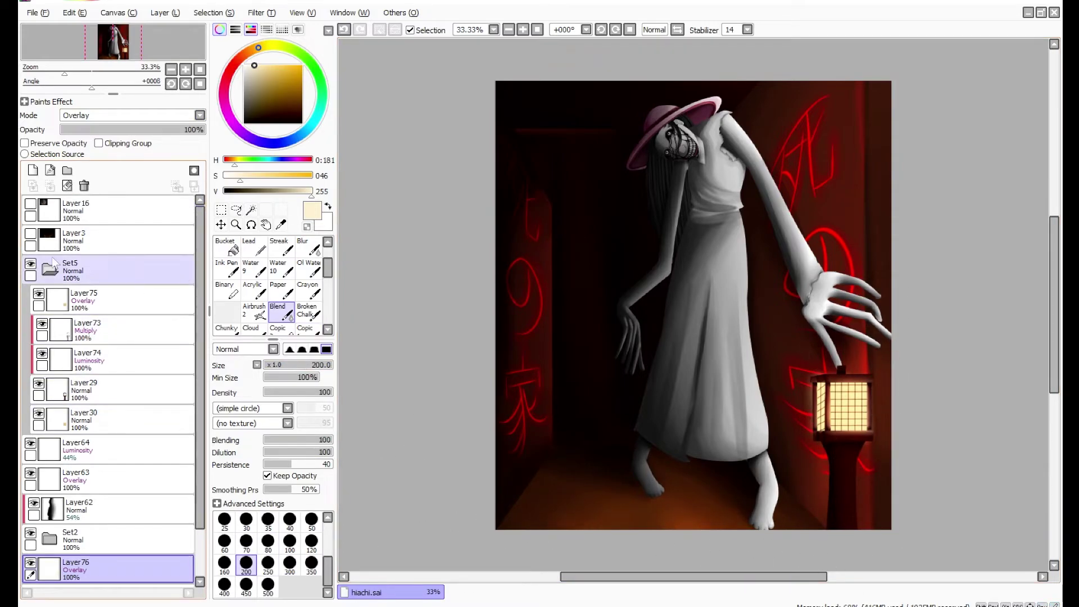
click(107, 512)
click(32, 170)
click(98, 142)
key(n)
Paint cream light at size 80 along both arms, the large hand, the dress's waist folds and skirt edge, and the hat.
drag(759, 156, 811, 278)
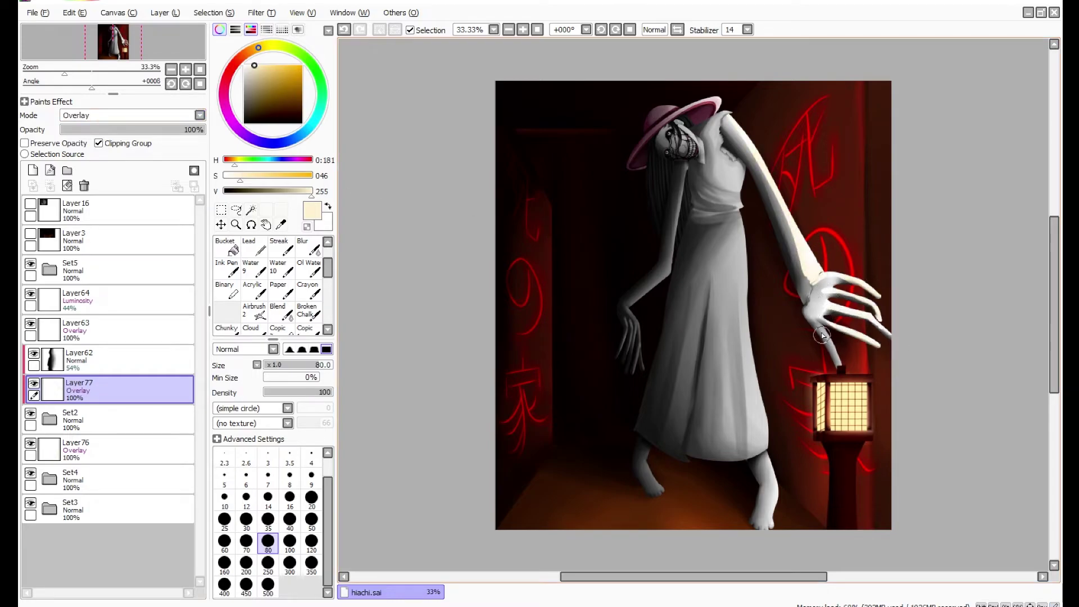
mouse_move(735, 206)
mouse_down()
mouse_move(761, 373)
mouse_move(751, 351)
mouse_move(651, 460)
mouse_move(733, 280)
mouse_move(762, 456)
mouse_up()
drag(682, 166, 672, 296)
drag(682, 177, 631, 311)
scroll(703, 119, up, 2)
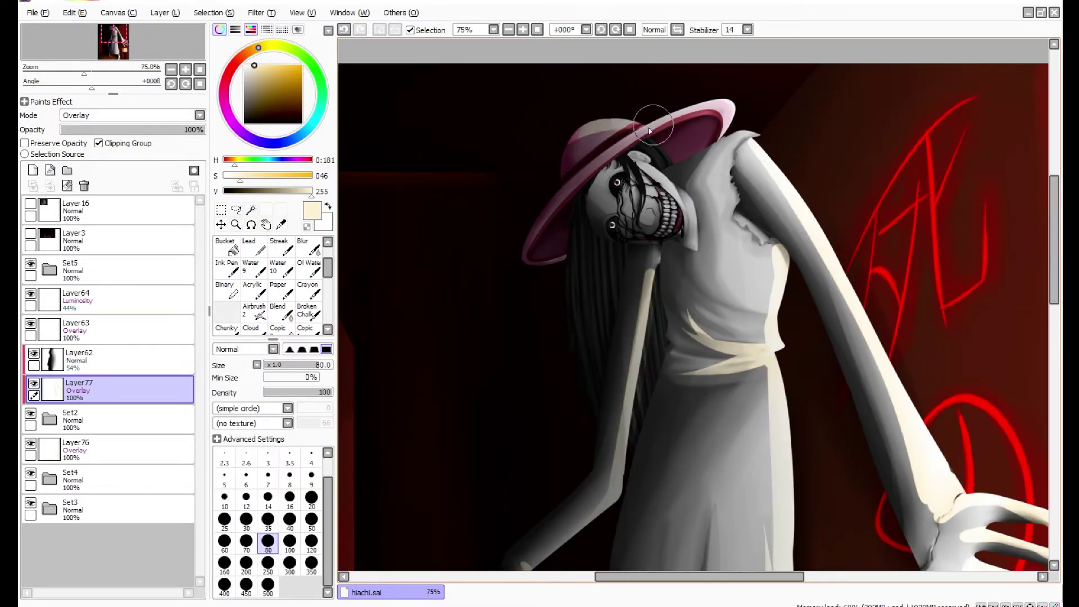
scroll(703, 119, up, 1)
Move the figure's Overlay light layer above Layer62 and choose the Blend brush at size 30.
drag(199, 409, 193, 468)
click(84, 509)
click(277, 310)
scroll(63, 338, up, 5)
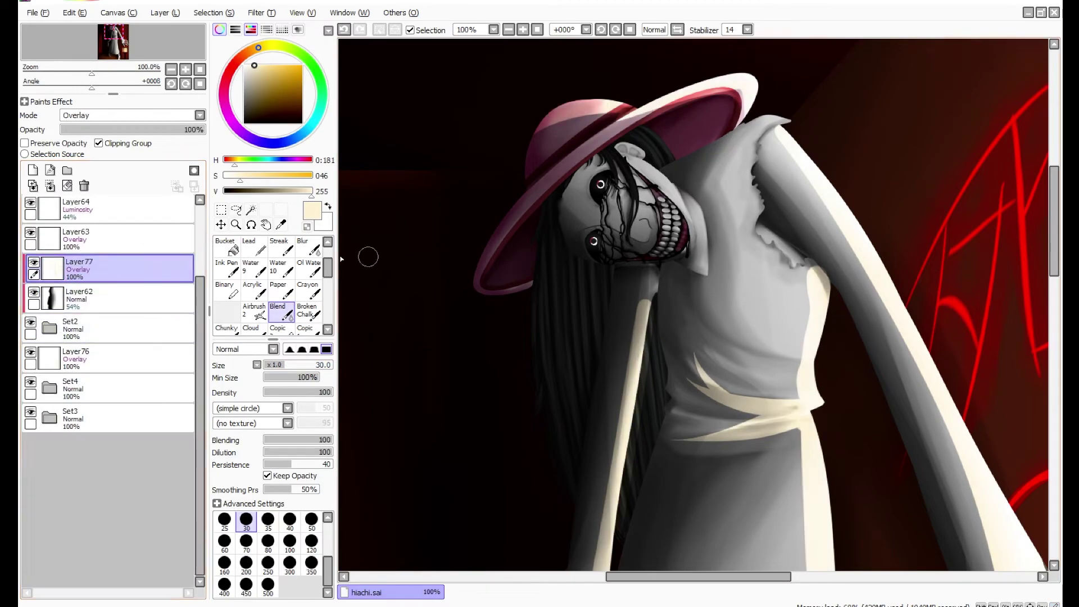
Paint cream light at size 32 on the torn sleeve edge, face and hair, and down the central skirt fold.
key(n)
mouse_move(753, 174)
mouse_down()
mouse_move(763, 235)
mouse_move(807, 269)
mouse_up()
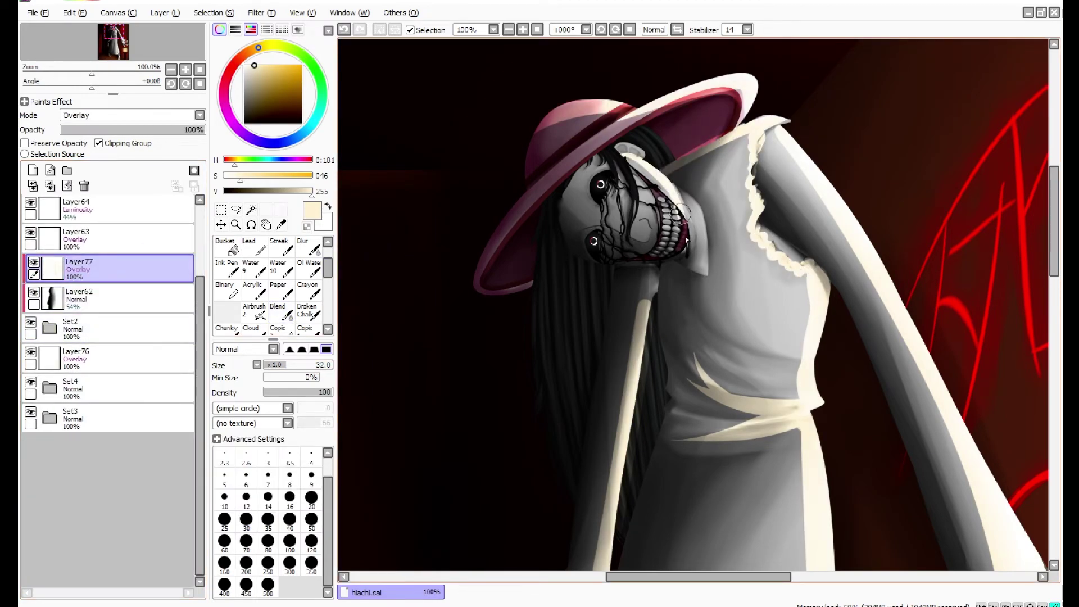
drag(599, 297, 579, 387)
drag(646, 338, 644, 430)
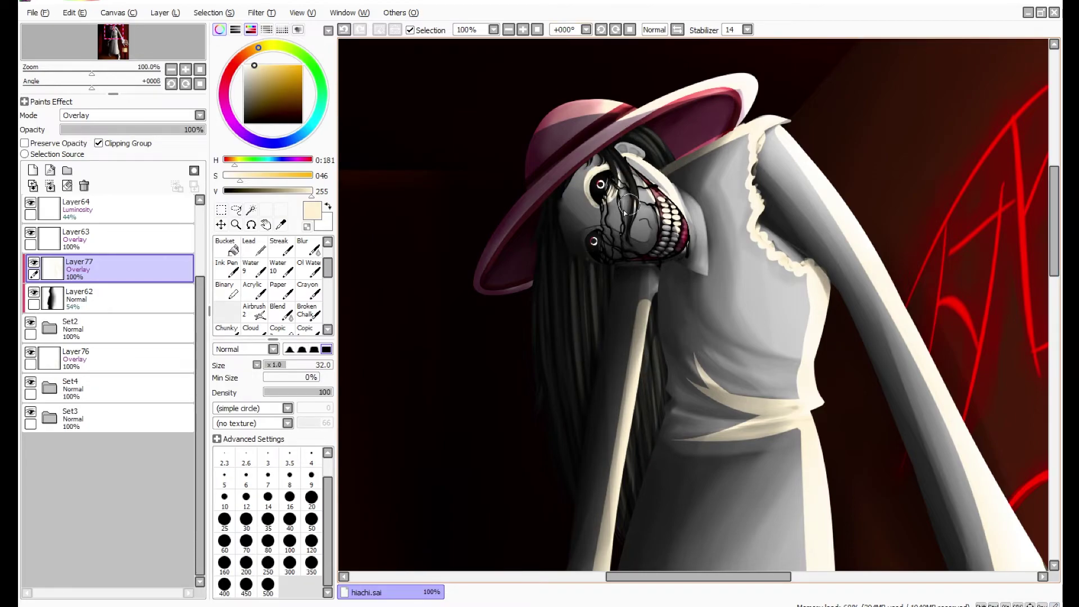
drag(611, 191, 639, 169)
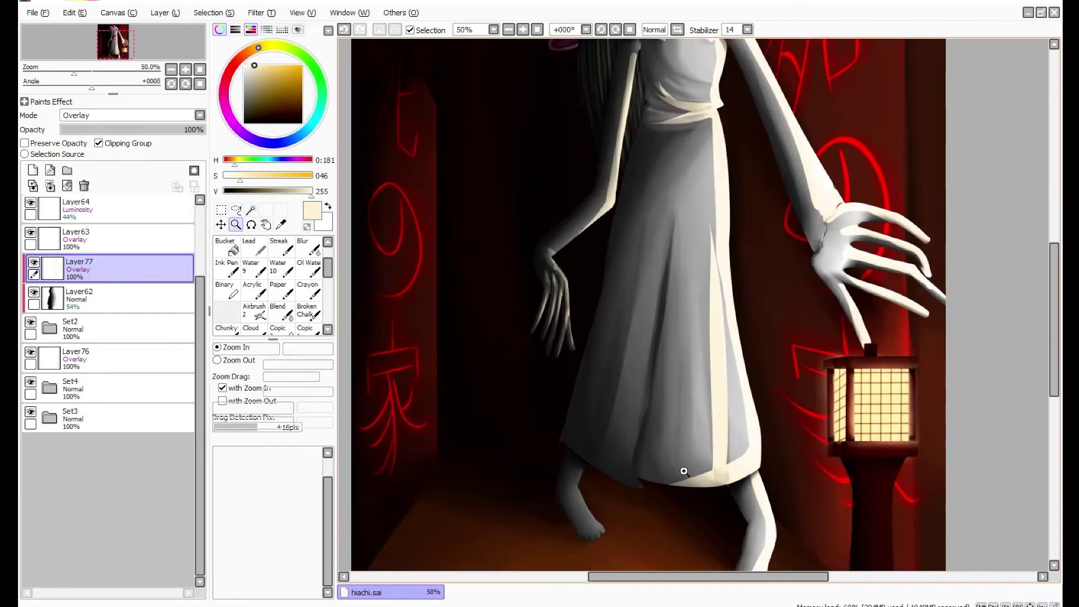
drag(674, 221, 646, 433)
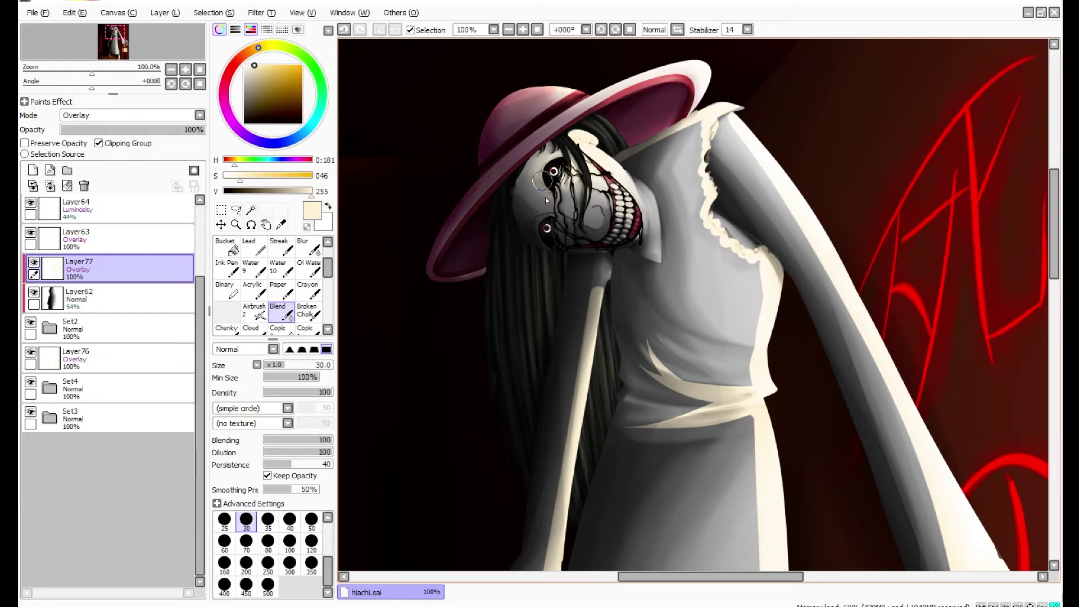
Erase the excess light inside the figure's ear with the size 12 eraser.
scroll(544, 175, up, 2)
key(bracketleft)
key(bracketleft)
key(bracketleft)
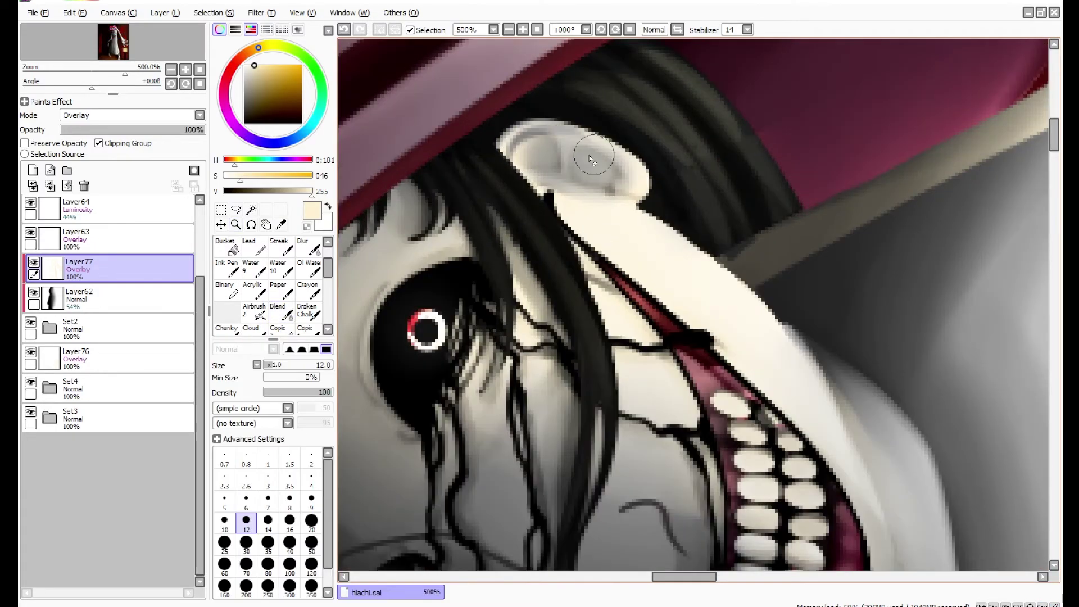
drag(618, 185, 549, 140)
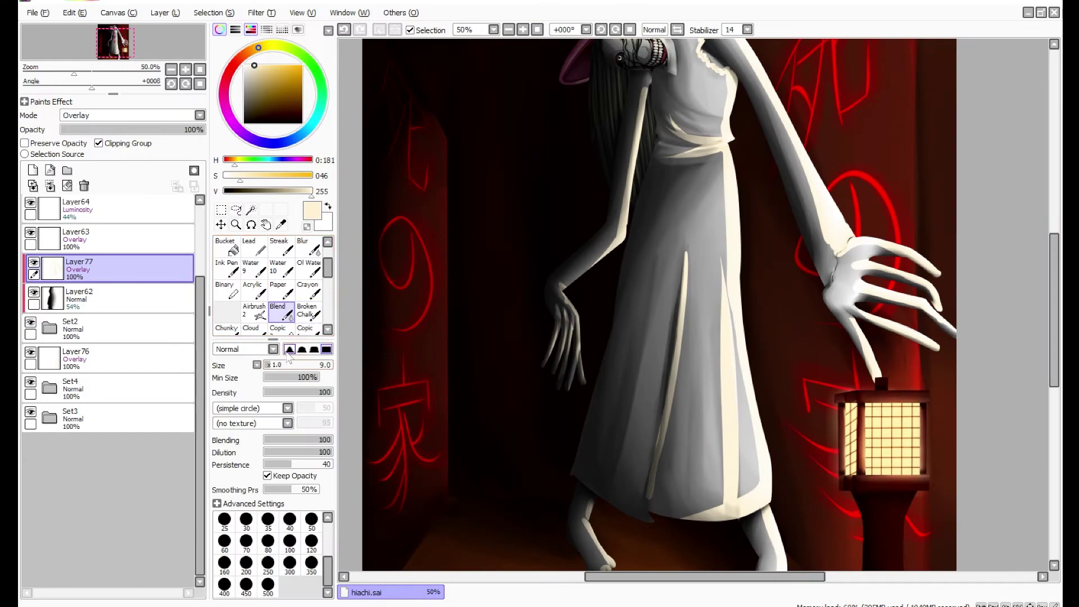
Blend the light along the figure's hanging arm and hand with size 34 Blend.
drag(640, 197, 645, 95)
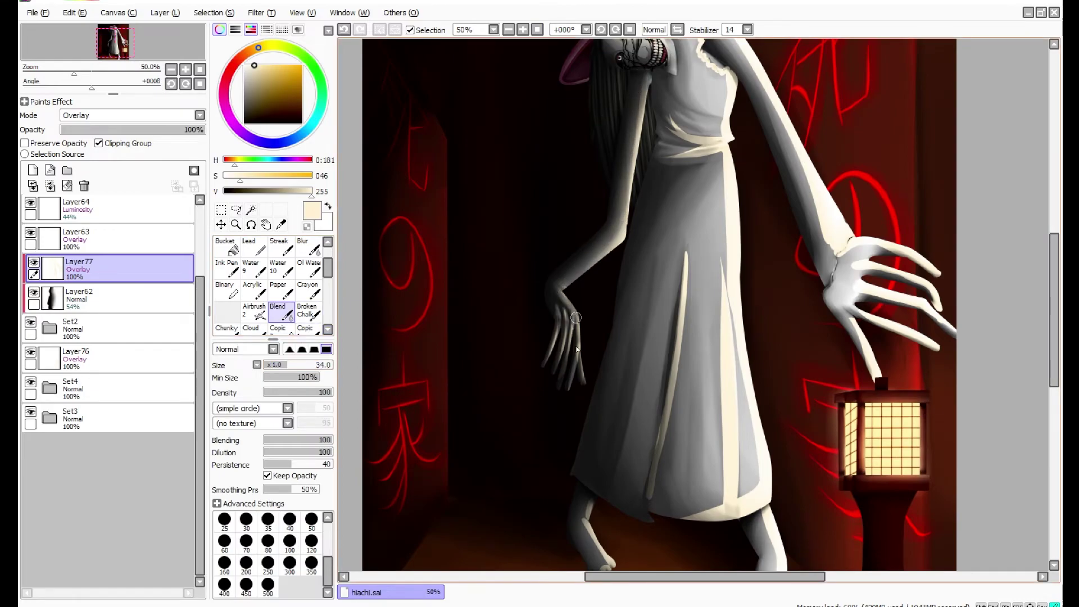
scroll(585, 394, up, 4)
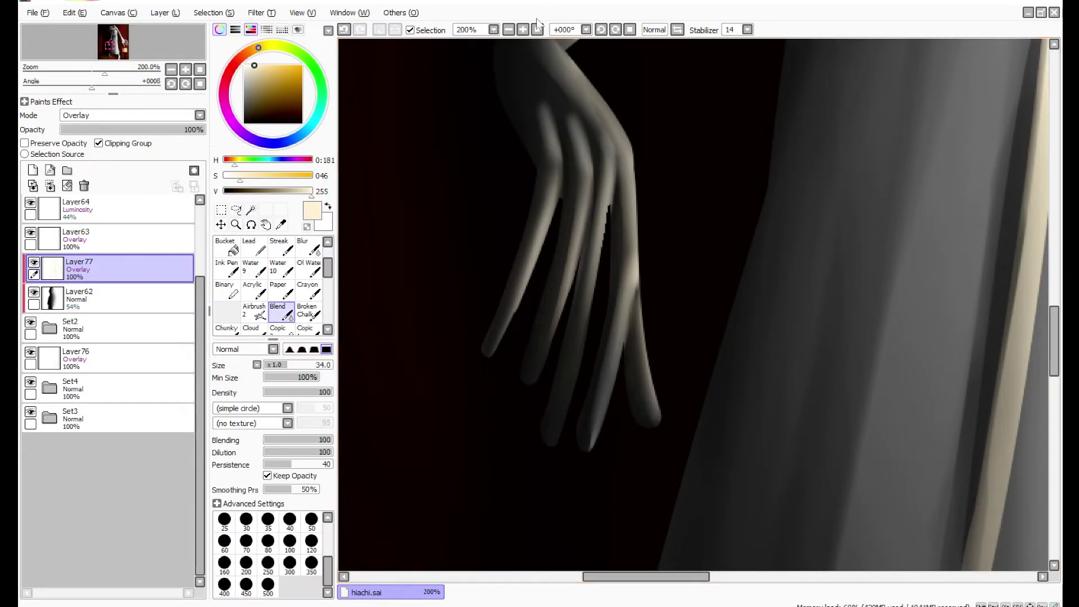
scroll(723, 494, down, 5)
Blend the light down both legs and feet with size 34 Blend.
scroll(563, 493, up, 3)
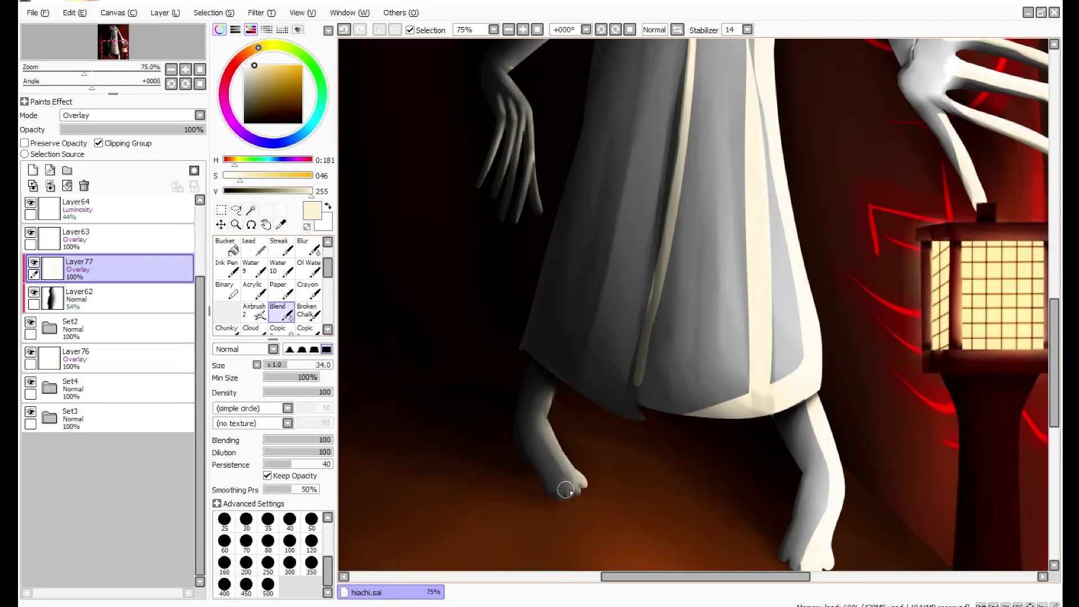
drag(808, 398, 819, 506)
key(e)
scroll(818, 538, down, 3)
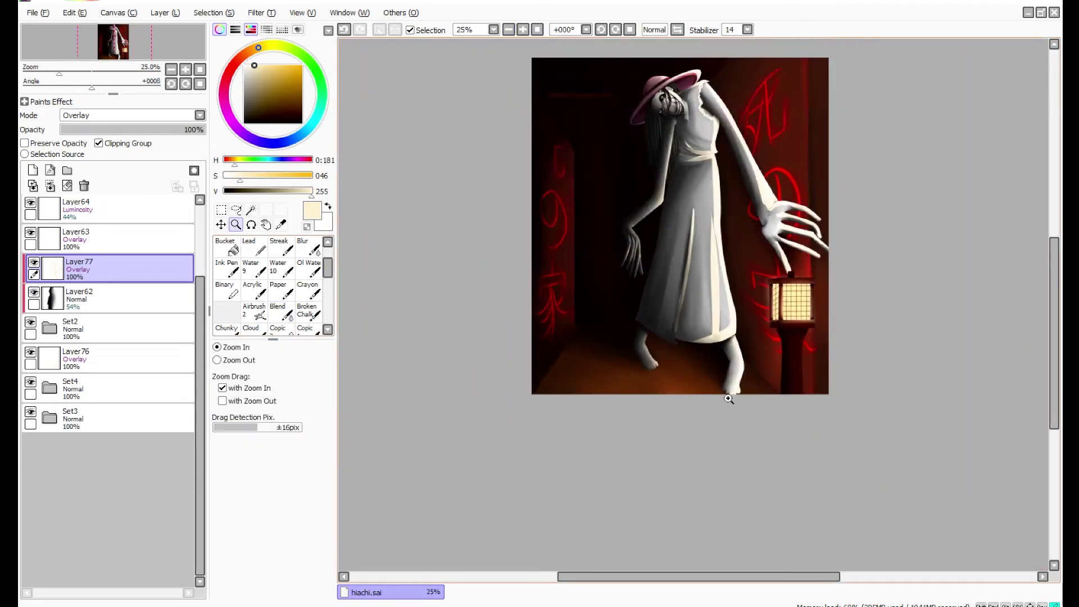
scroll(738, 401, up, 4)
key(e)
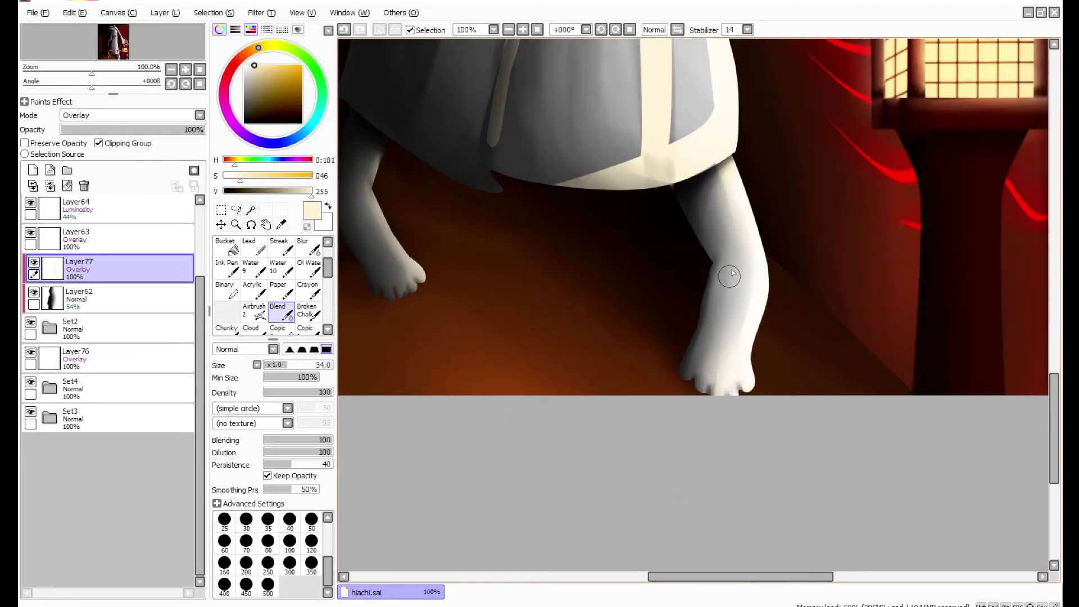
Smooth the light along the skirt's folds and hem with size 80 Blend.
scroll(428, 201, down, 3)
key(bracketright)
key(bracketright)
key(bracketright)
key(bracketright)
key(bracketright)
key(bracketright)
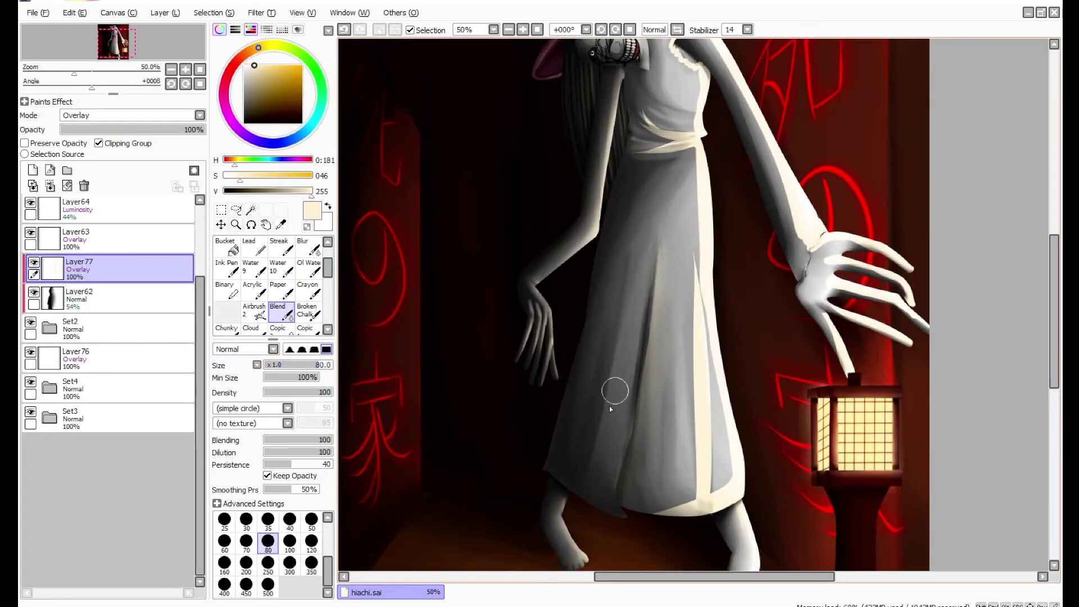
key(e)
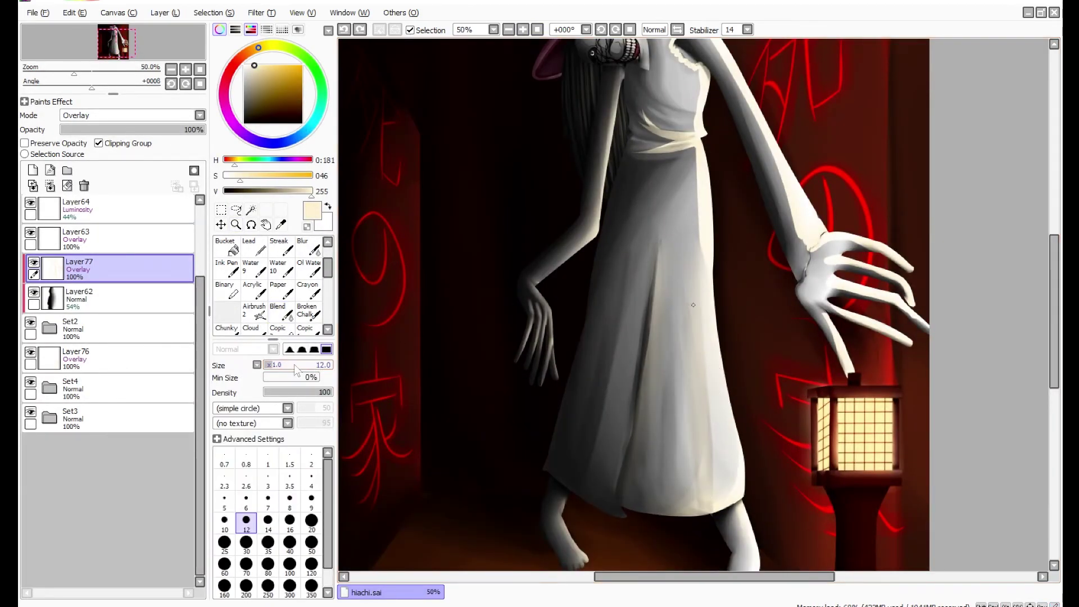
Soften the light in the dress's waist folds with size 38 Blend.
key(e)
scroll(697, 135, up, 2)
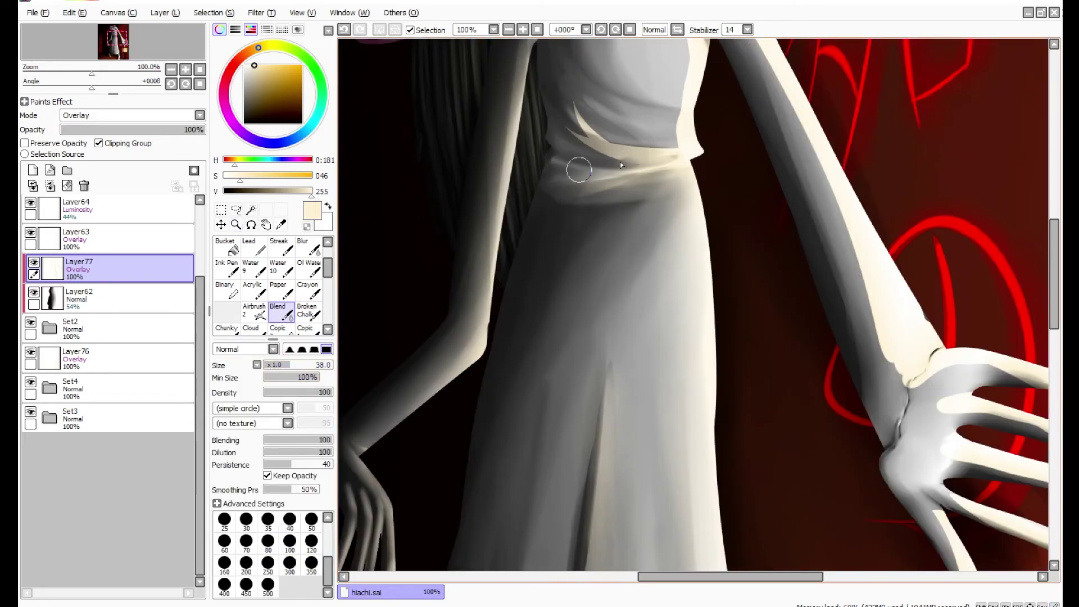
key(e)
drag(618, 163, 646, 169)
key(e)
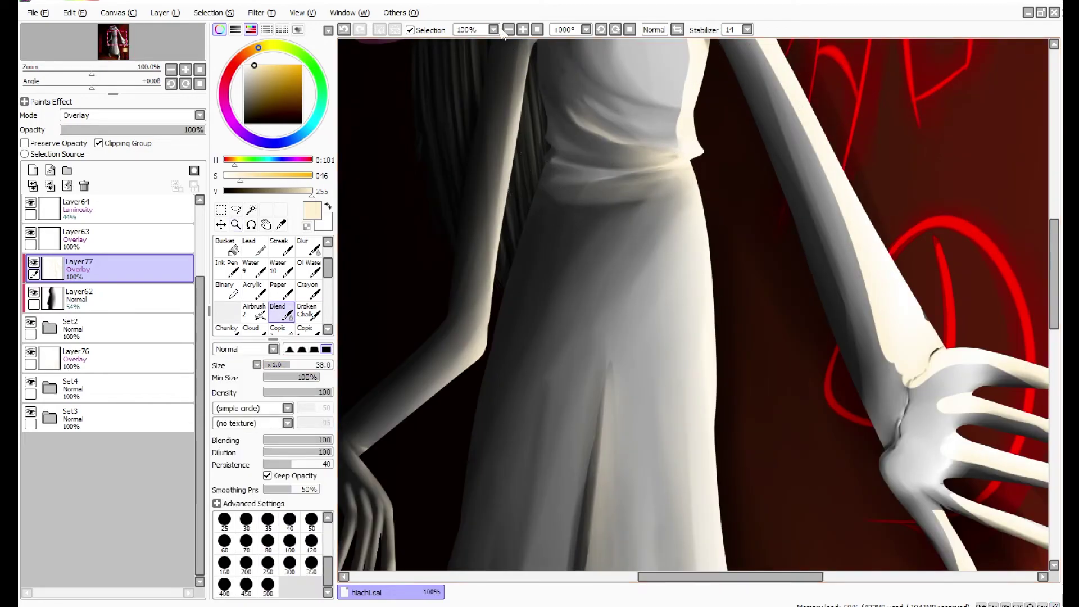
Blend the light across the dress's bodice, shoulder and torn sleeve edge with size 38 Blend.
scroll(502, 340, down, 1)
scroll(502, 211, up, 1)
scroll(667, 253, down, 1)
scroll(655, 189, up, 1)
mouse_move(629, 95)
mouse_down()
mouse_move(635, 169)
mouse_move(675, 219)
mouse_up()
key(e)
key(e)
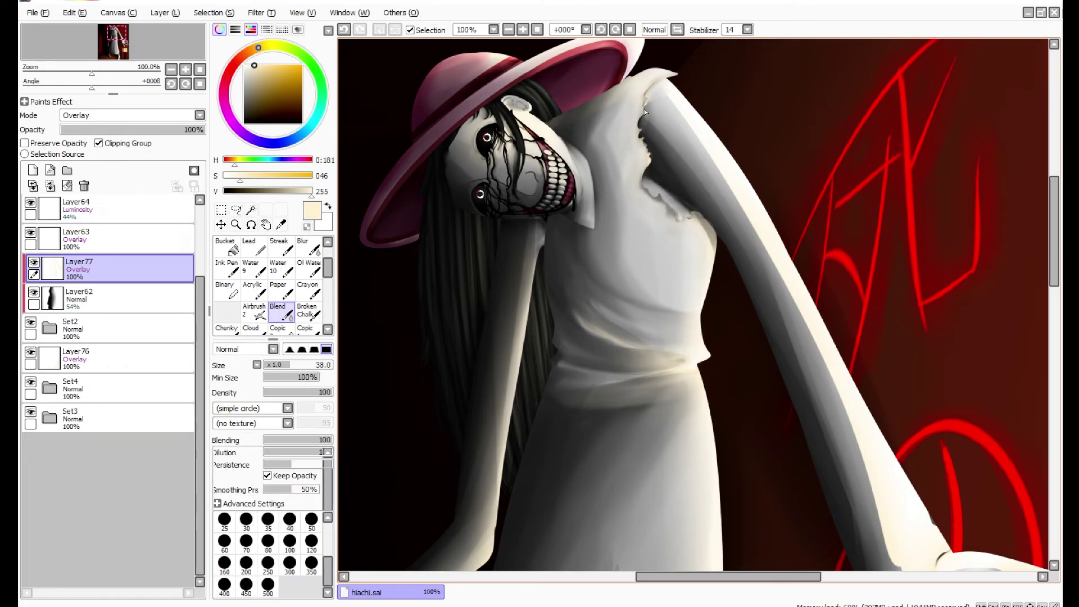
Smooth the light down the long outstretched arm towards the large hand with size 76 Blend.
scroll(360, 336, down, 2)
scroll(360, 335, up, 1)
mouse_move(725, 169)
mouse_down()
mouse_move(803, 321)
mouse_move(888, 343)
mouse_move(864, 364)
mouse_up()
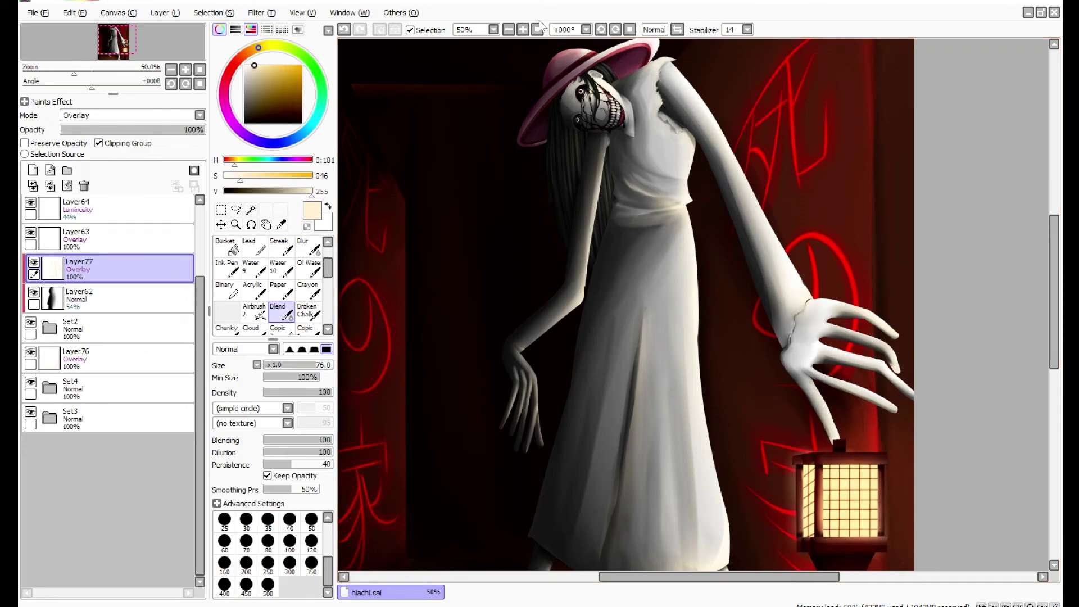
click(538, 30)
Wash cream over the figure's lit side on a new clipped layer set to Overlay, and soften it with size 500 Blend.
key(ctrl+shift+n)
key(b)
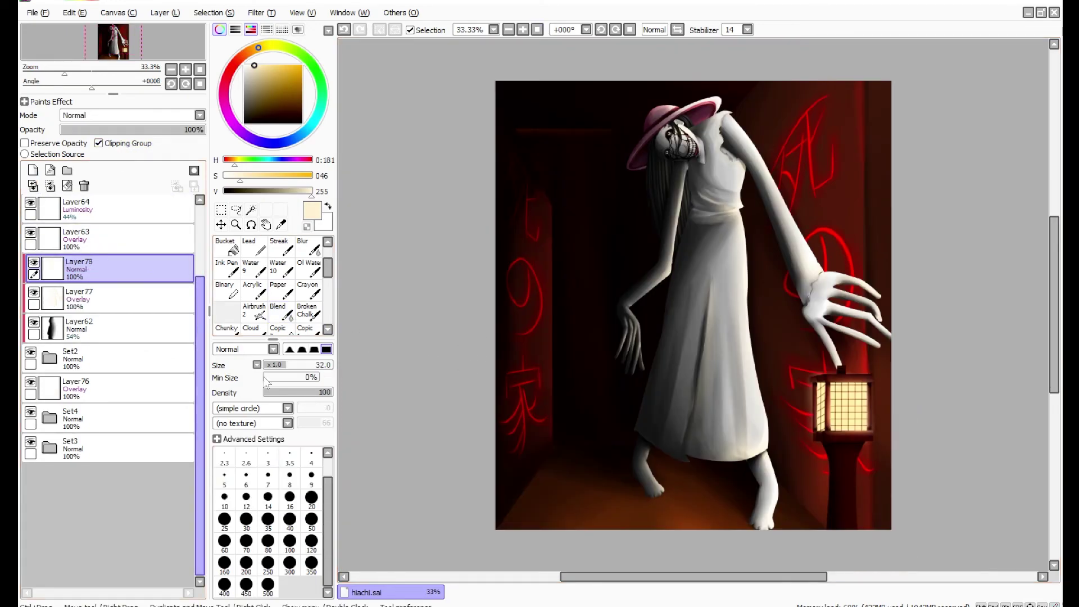
drag(655, 98, 730, 201)
click(277, 311)
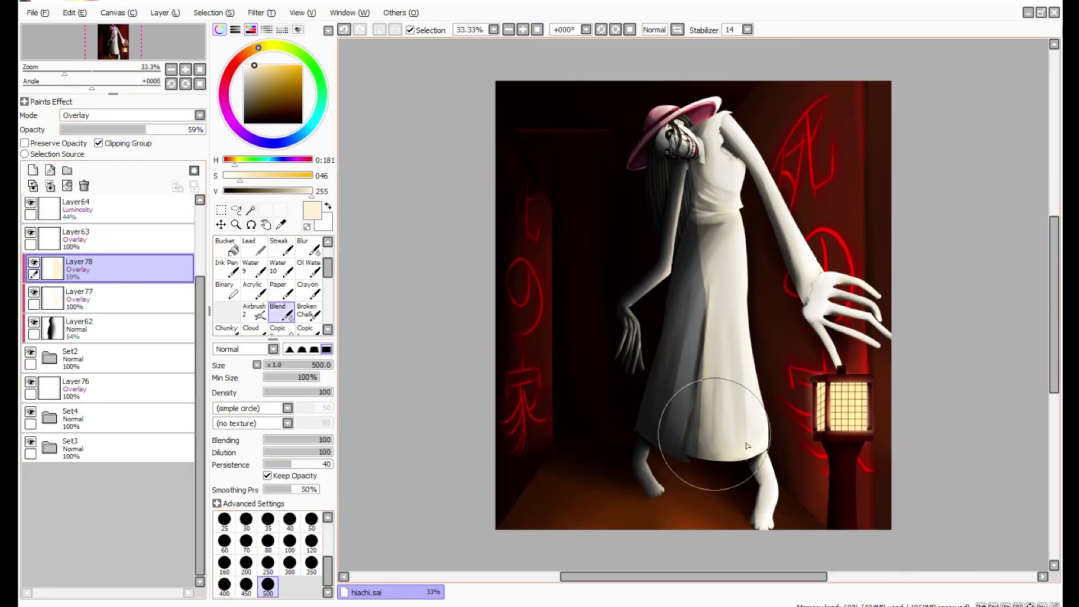
drag(639, 421, 662, 217)
Turn on Preserve Opacity for the cream wash layer, repaint it muted red, and set its opacity to 51%.
mouse_move(145, 129)
mouse_down()
mouse_move(83, 135)
mouse_move(205, 130)
mouse_up()
click(25, 142)
click(231, 70)
key(v)
click(267, 83)
mouse_move(793, 555)
mouse_down()
mouse_move(681, 350)
mouse_move(691, 337)
mouse_up()
drag(194, 129, 134, 129)
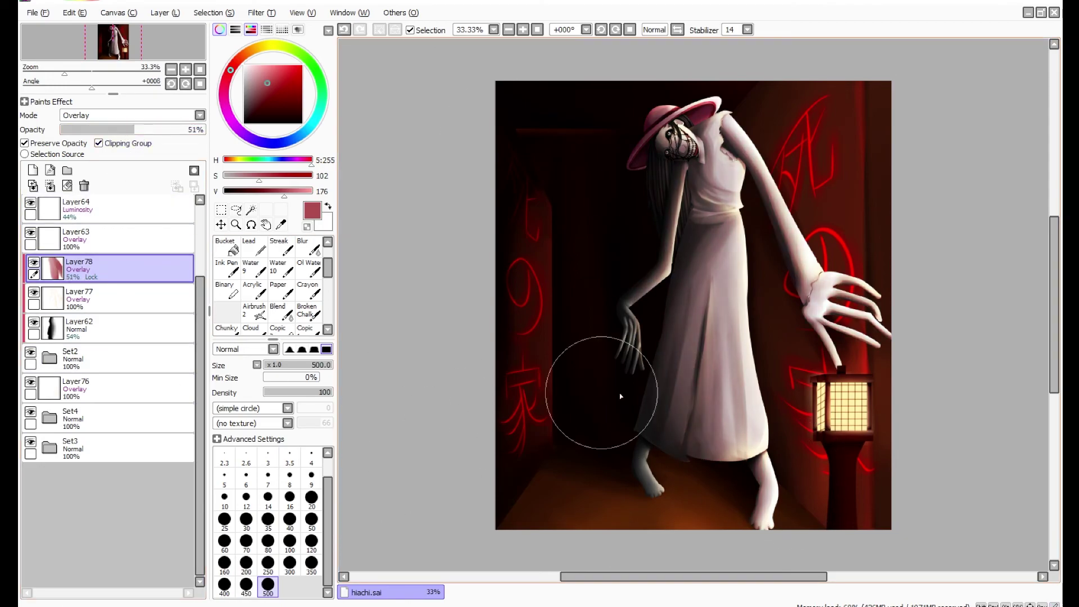
Paint black over the shadowed side of the scene on a new layer at 50% opacity, and blend its edge at size 500.
mouse_move(534, 394)
mouse_down()
mouse_move(680, 53)
mouse_move(692, 111)
mouse_up()
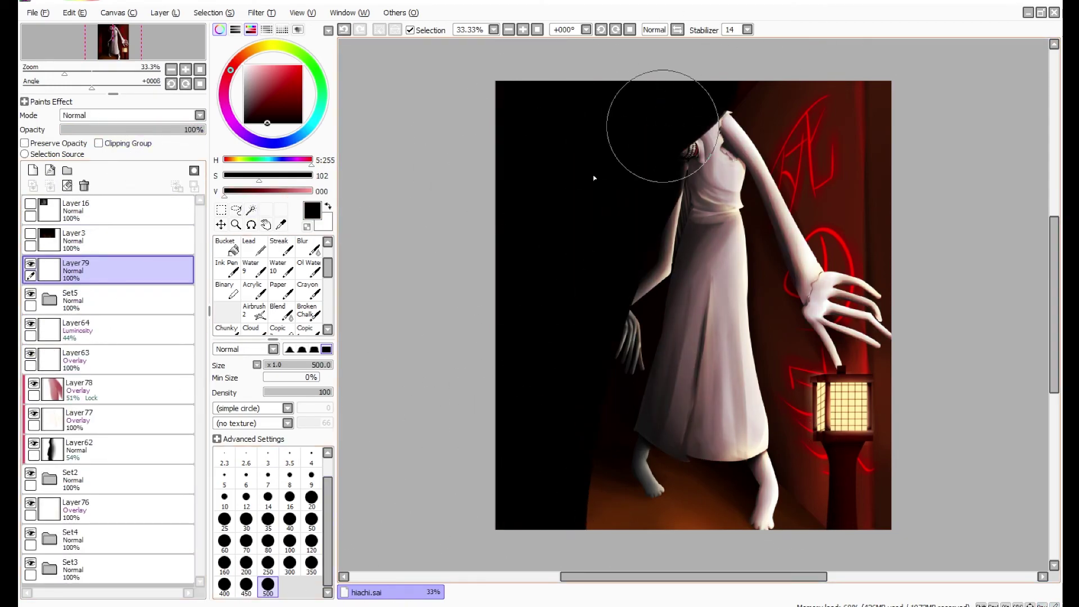
drag(200, 129, 132, 129)
click(278, 310)
drag(578, 506, 783, 85)
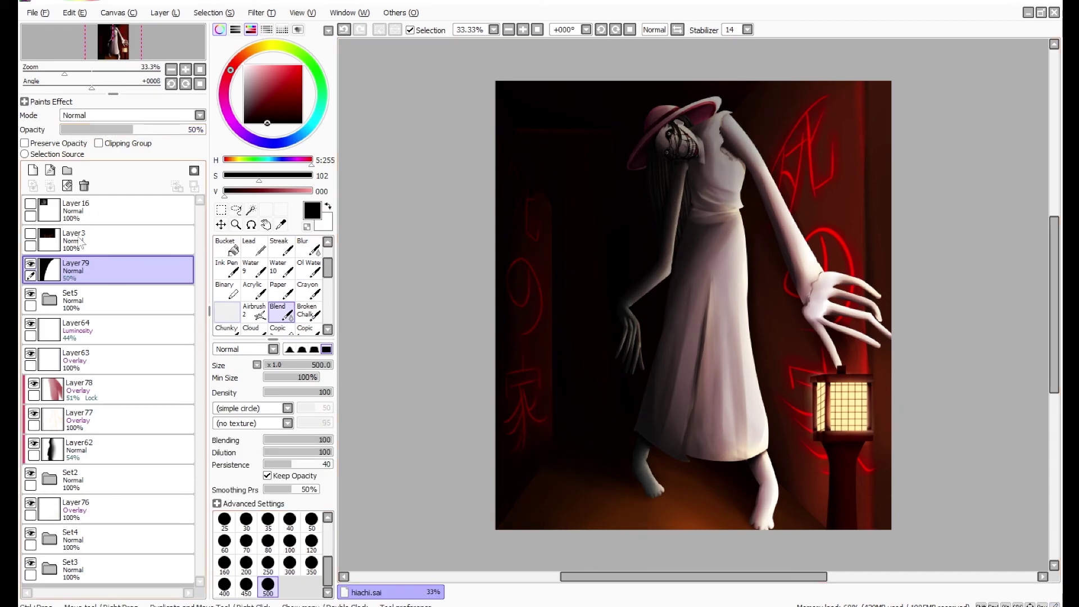
Lower the black shadow layer to 18% opacity and add a blended pale cream wash on a new Overlay layer at 28% opacity.
click(32, 170)
drag(245, 175, 233, 175)
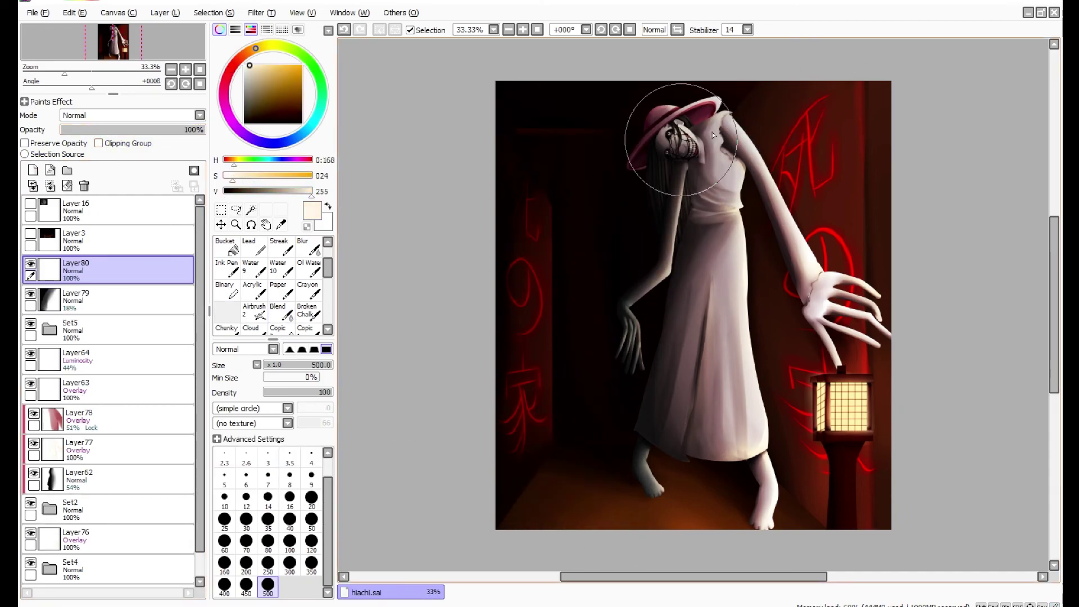
drag(590, 133, 875, 189)
click(200, 114)
click(129, 152)
drag(200, 129, 101, 129)
click(278, 311)
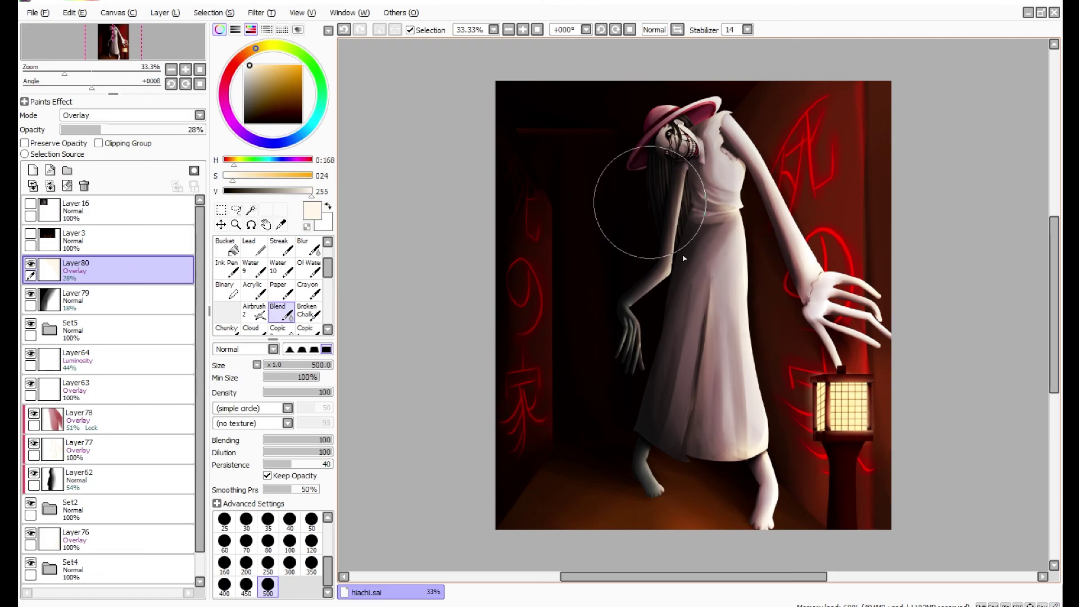
Turn off Preserve Opacity on Layer78 and select the figure's Overlay light layer, Layer77, with the face in close view.
click(113, 450)
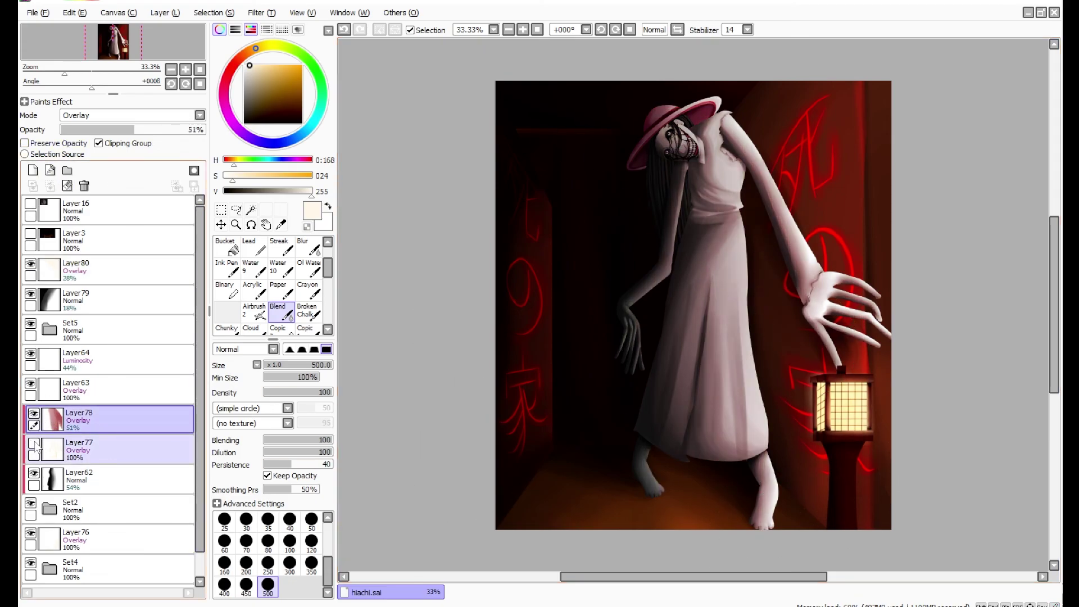
click(113, 300)
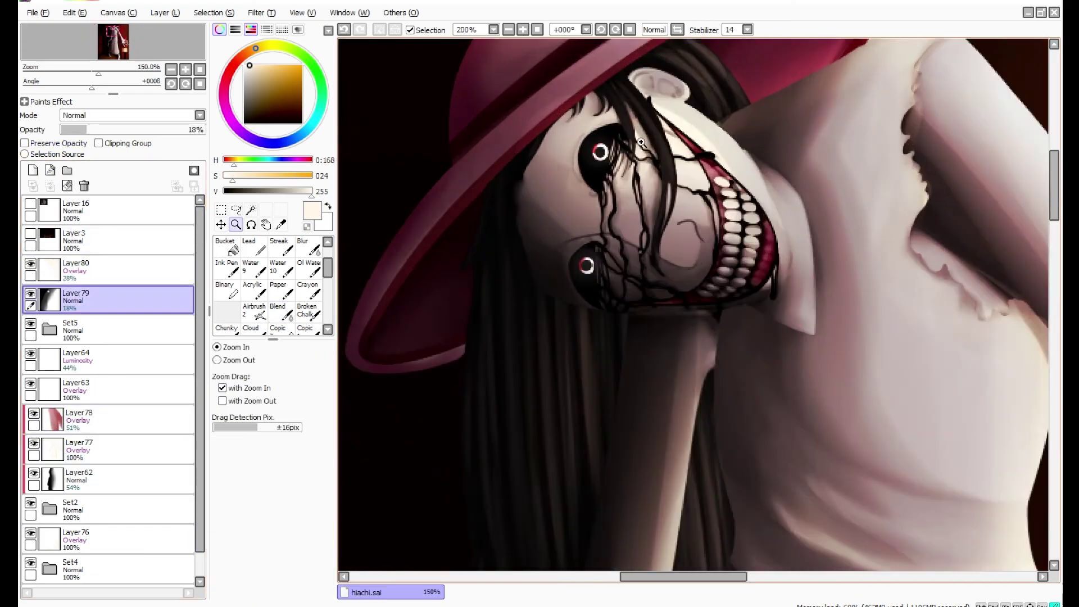
scroll(683, 141, up, 5)
click(112, 449)
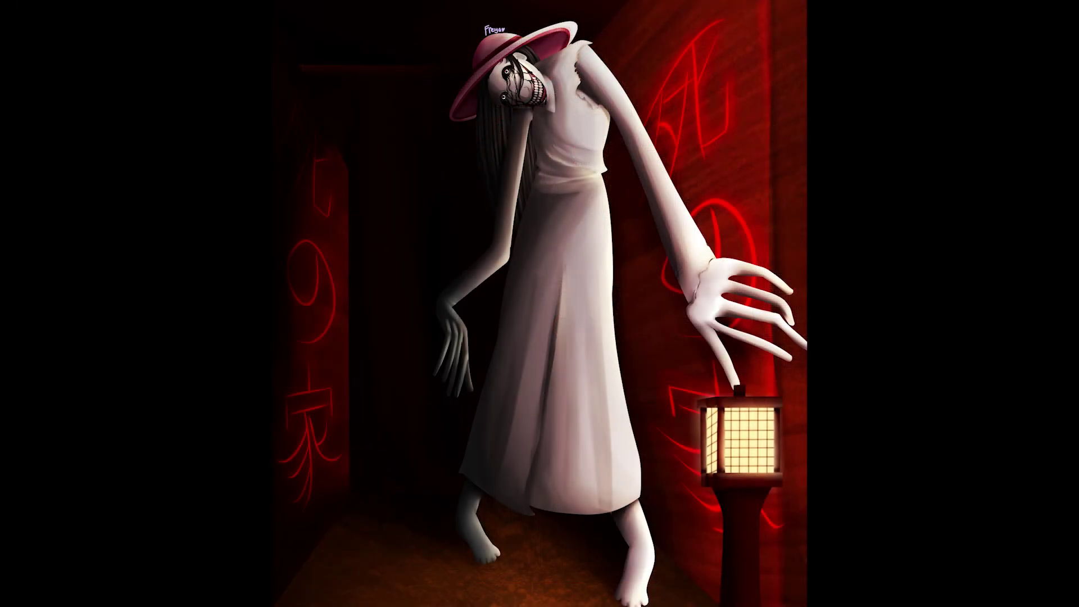